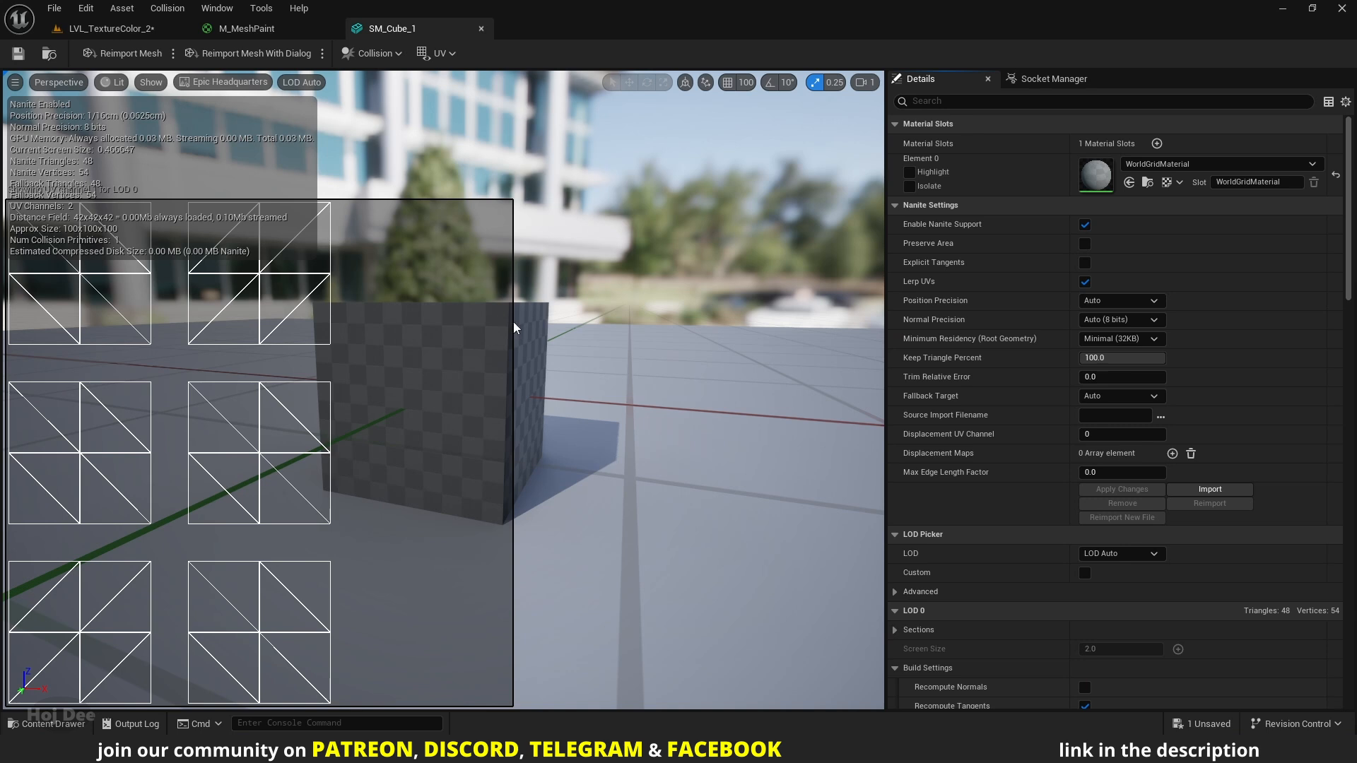
Step: Filter the cube mesh's settings for "mesh paint", set Mesh Paint Texture Coordinate Index to 1, and save the mesh
left_click(912, 101)
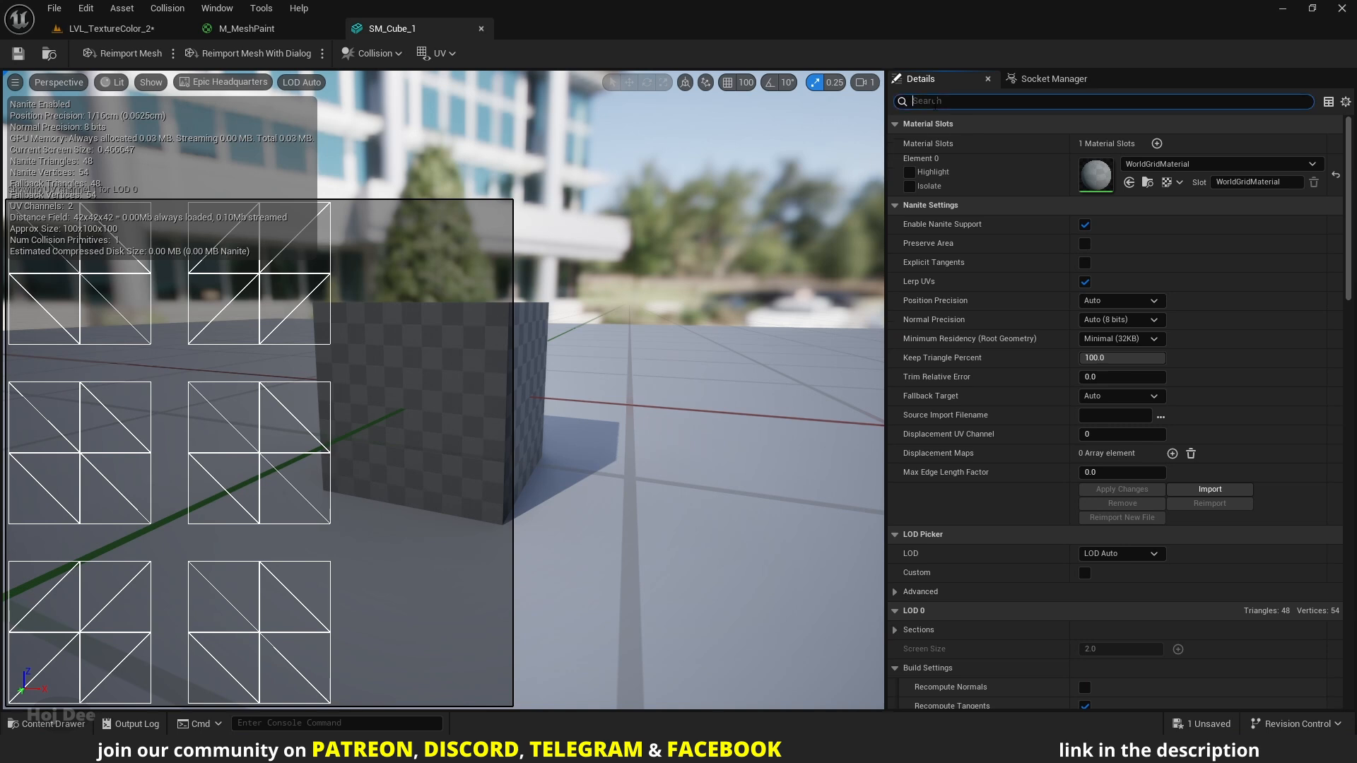
type("mesh pai")
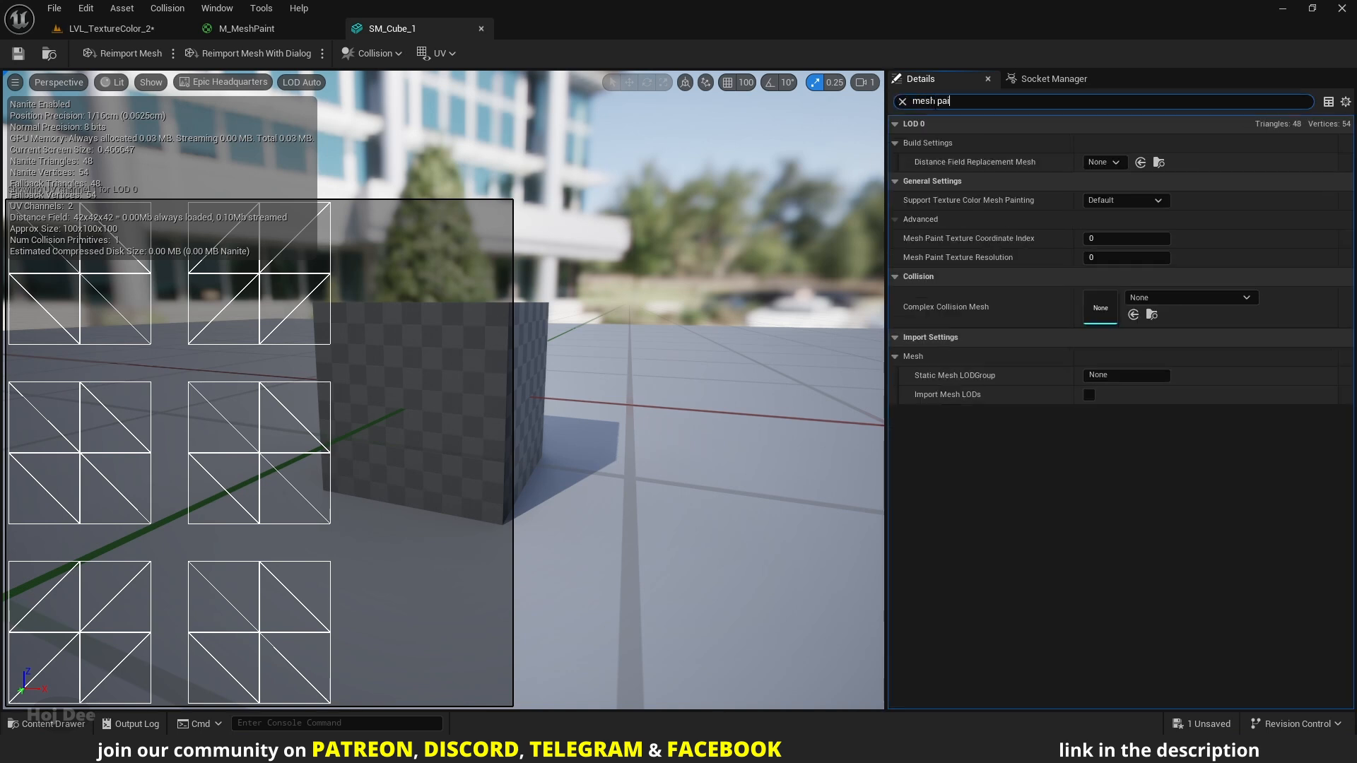
type("nt")
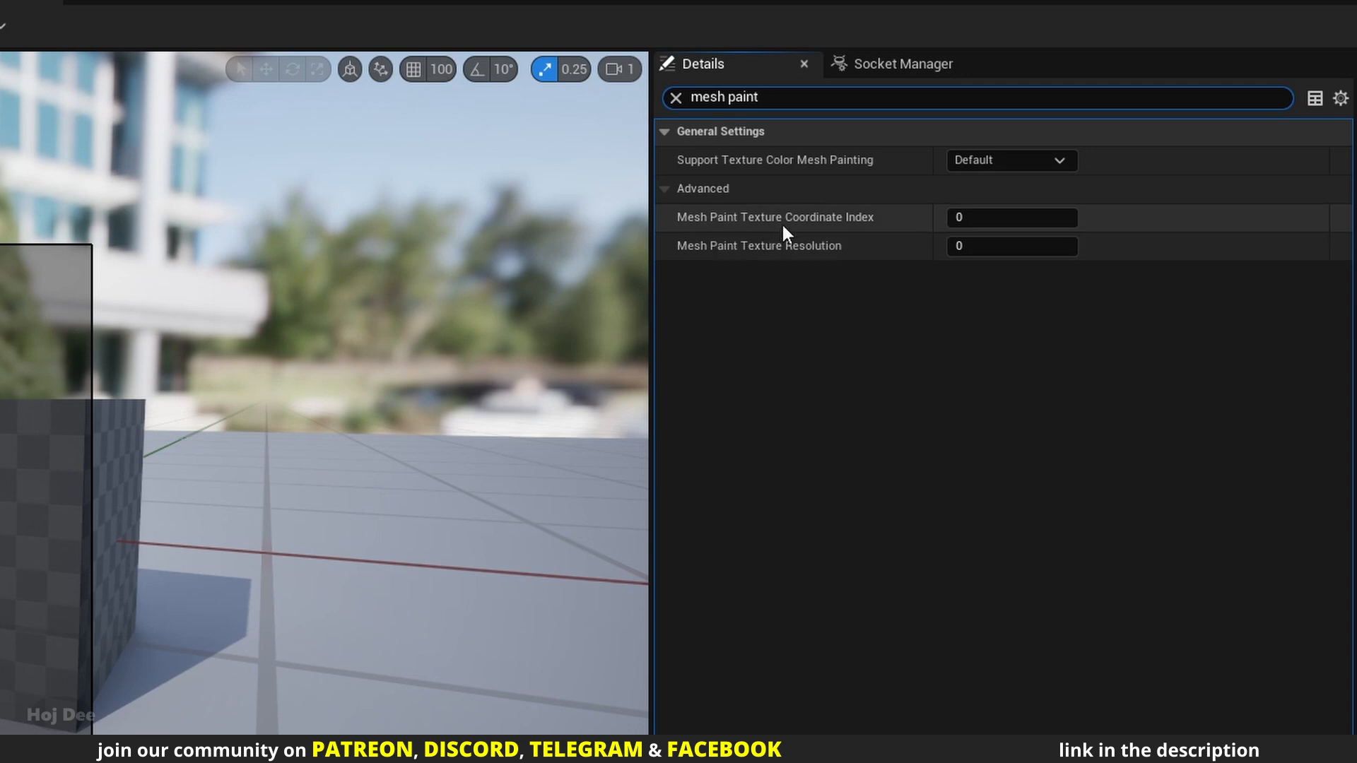
left_click(980, 222)
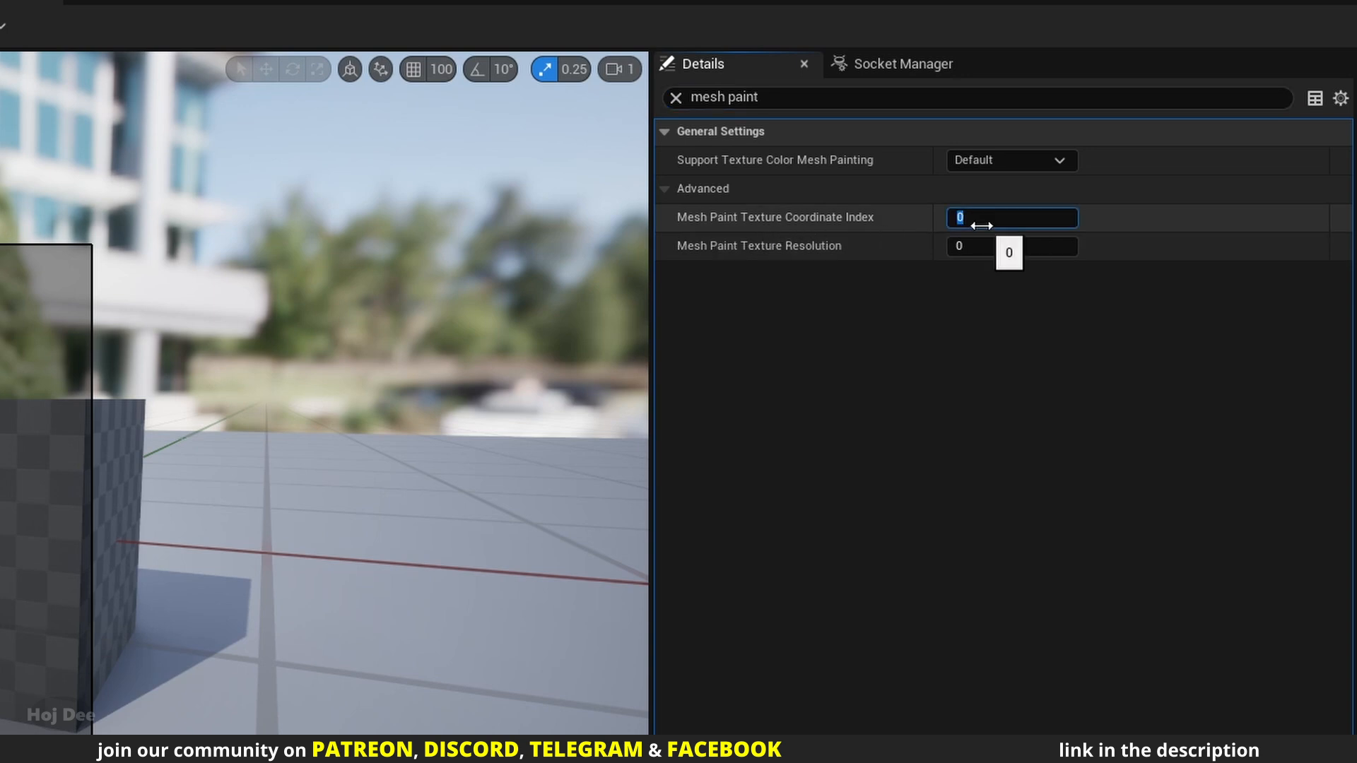
type("1")
key("Return")
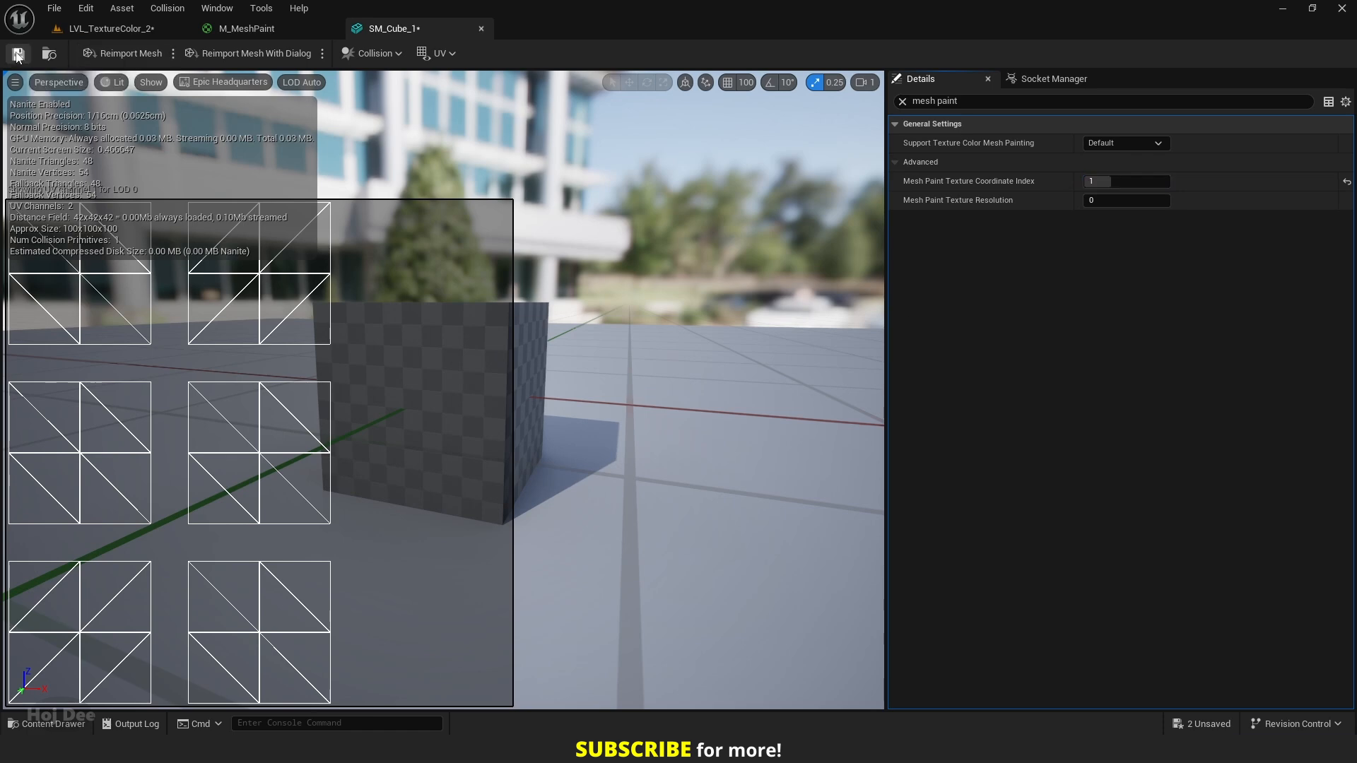
left_click(17, 54)
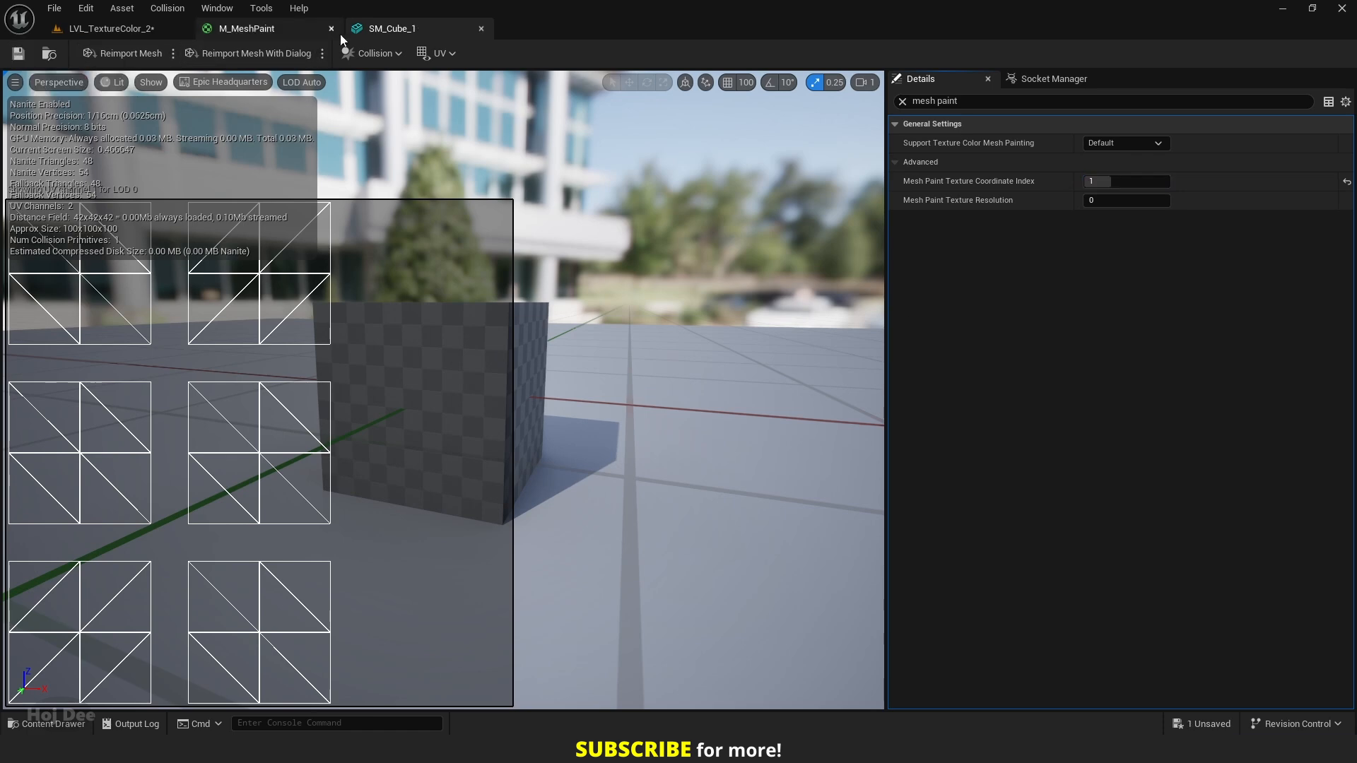
Step: Close the SM_Cube_1 mesh editor and replace the cube's mesh paint texture in the level with a fresh one
middle_click(379, 29)
left_click(111, 28)
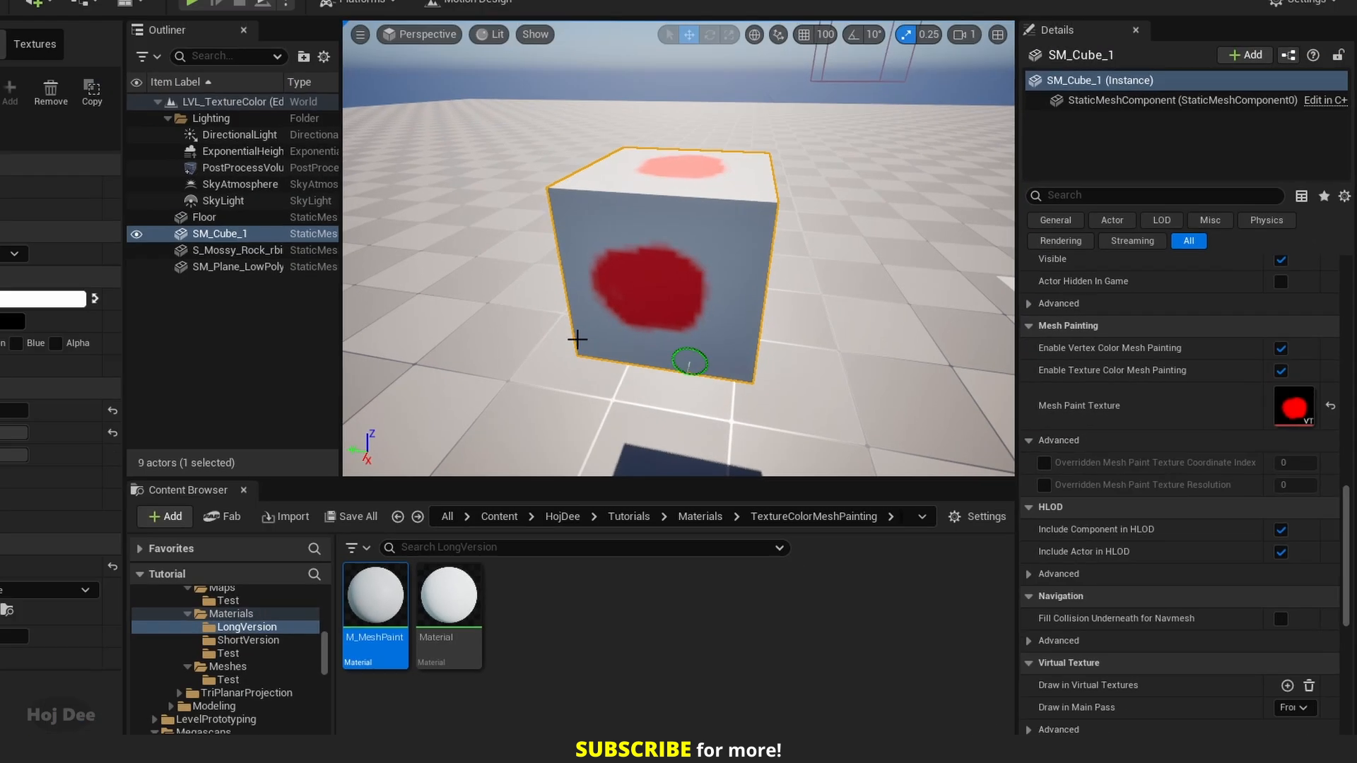
key("shift+4")
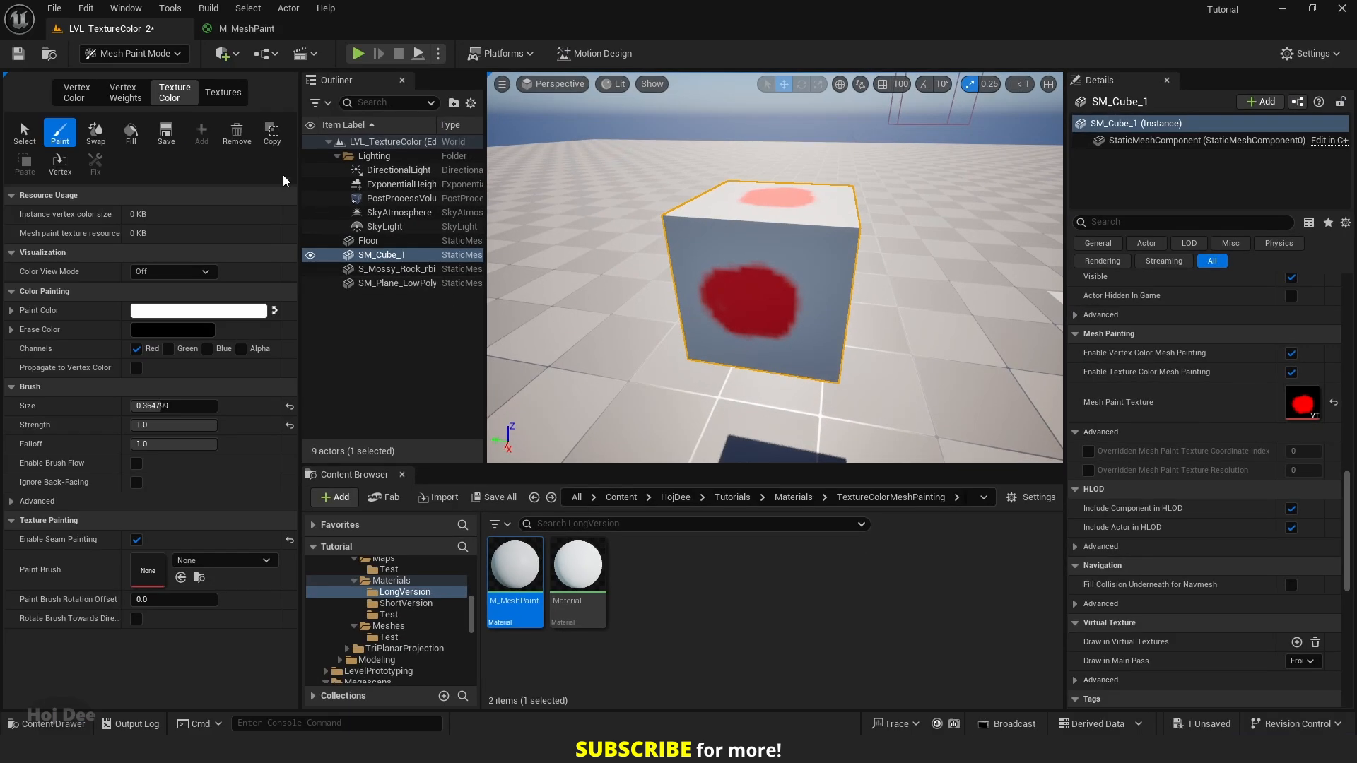
left_click(237, 135)
left_click(209, 139)
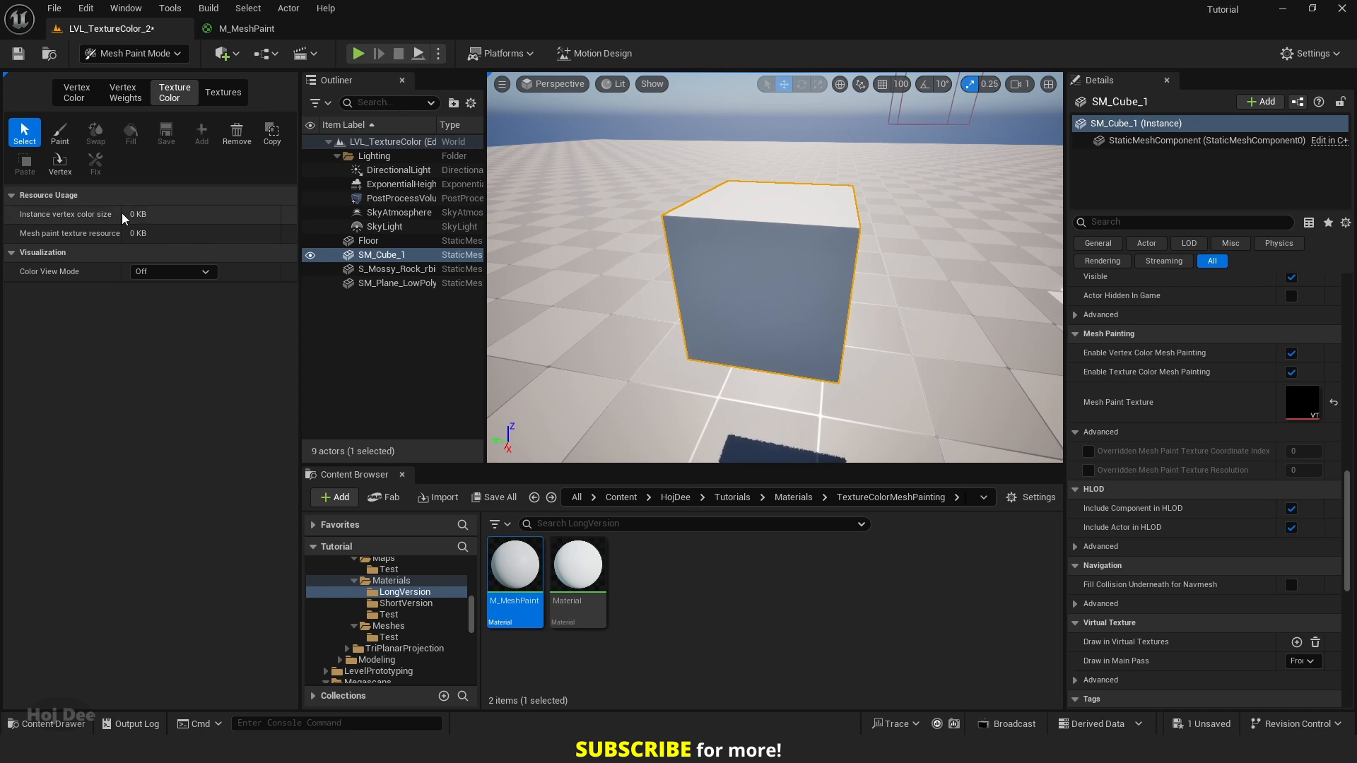
Step: Paint a red patch on the front face of the cube in the level
left_click(60, 136)
left_click(702, 299)
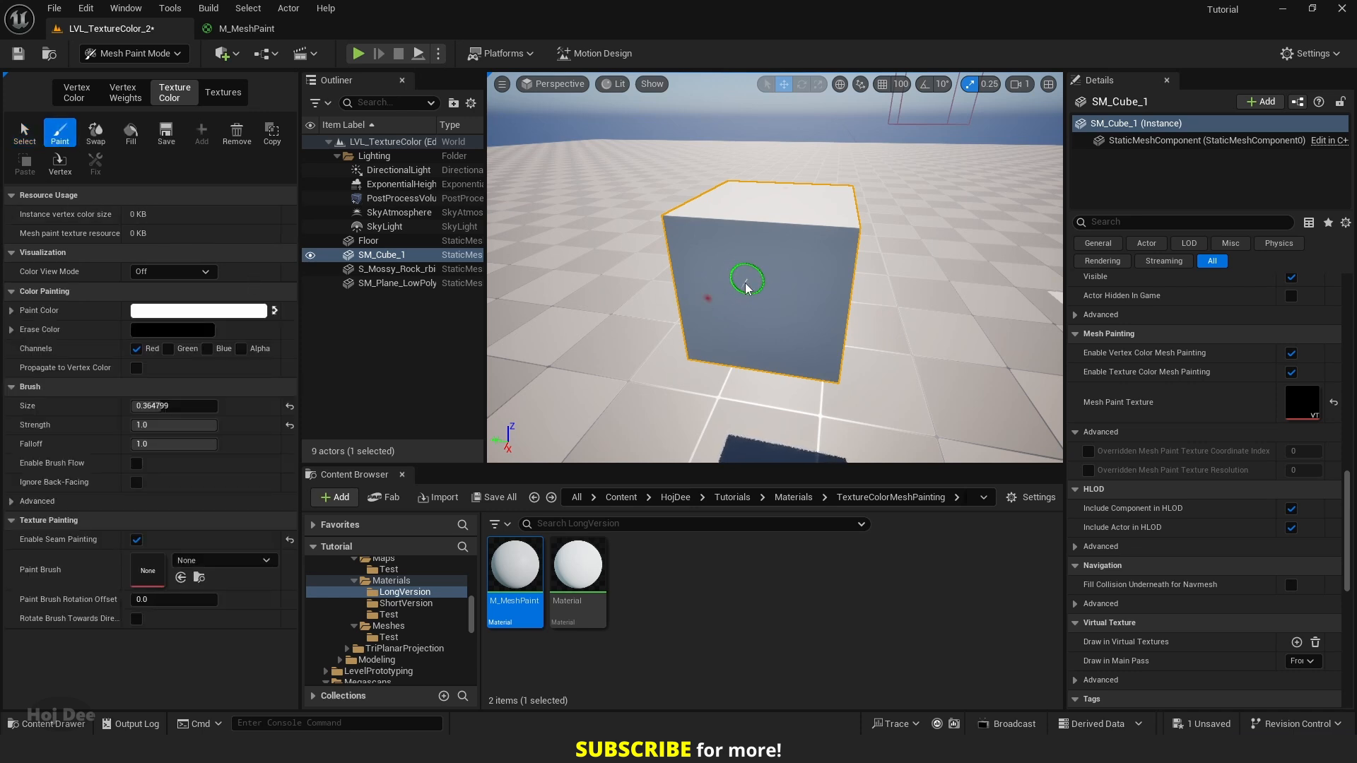
mouse_move(779, 308)
left_mouse_down()
mouse_move(742, 261)
mouse_move(769, 316)
left_mouse_up()
Step: Set the Texture Sample node's UVs coordinate index to 1 in M_MeshPaint and save the material
left_click(245, 29)
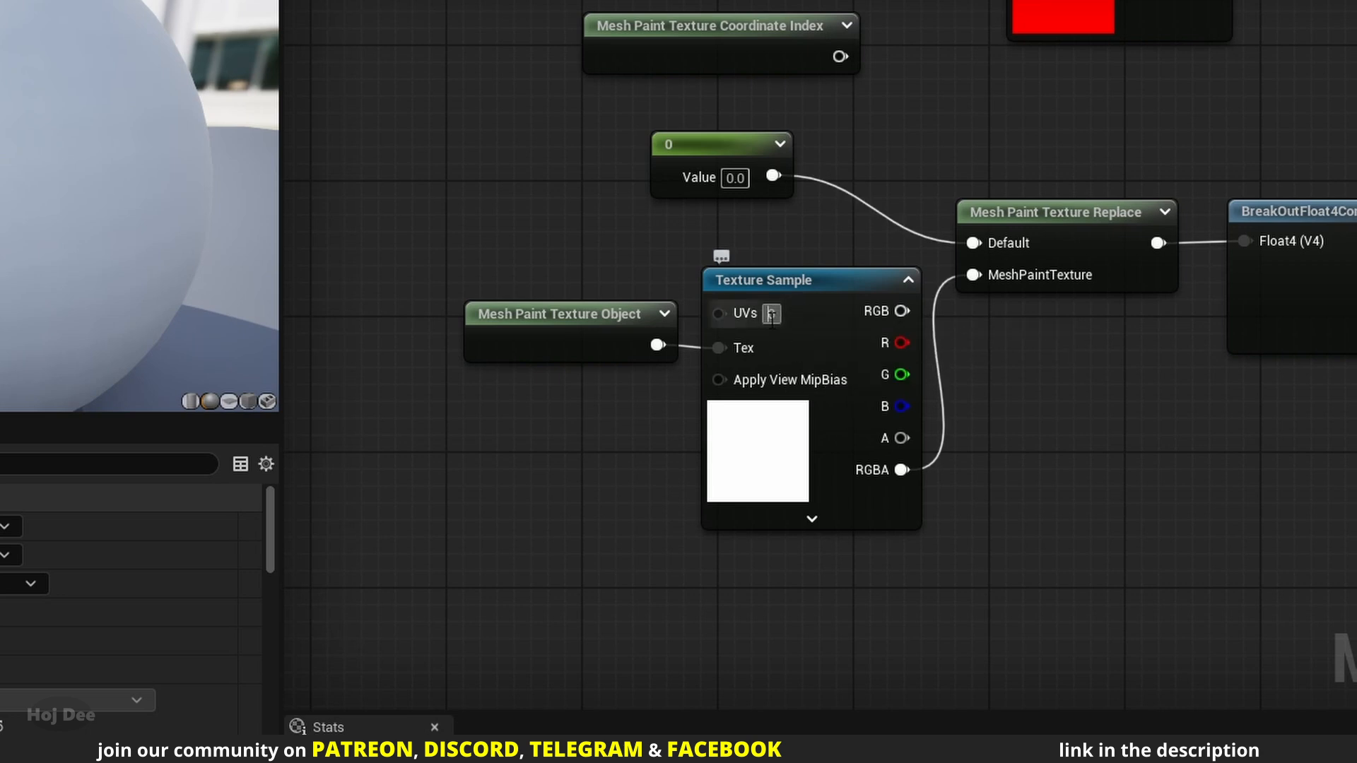
left_click(772, 314)
type("1")
key("Return")
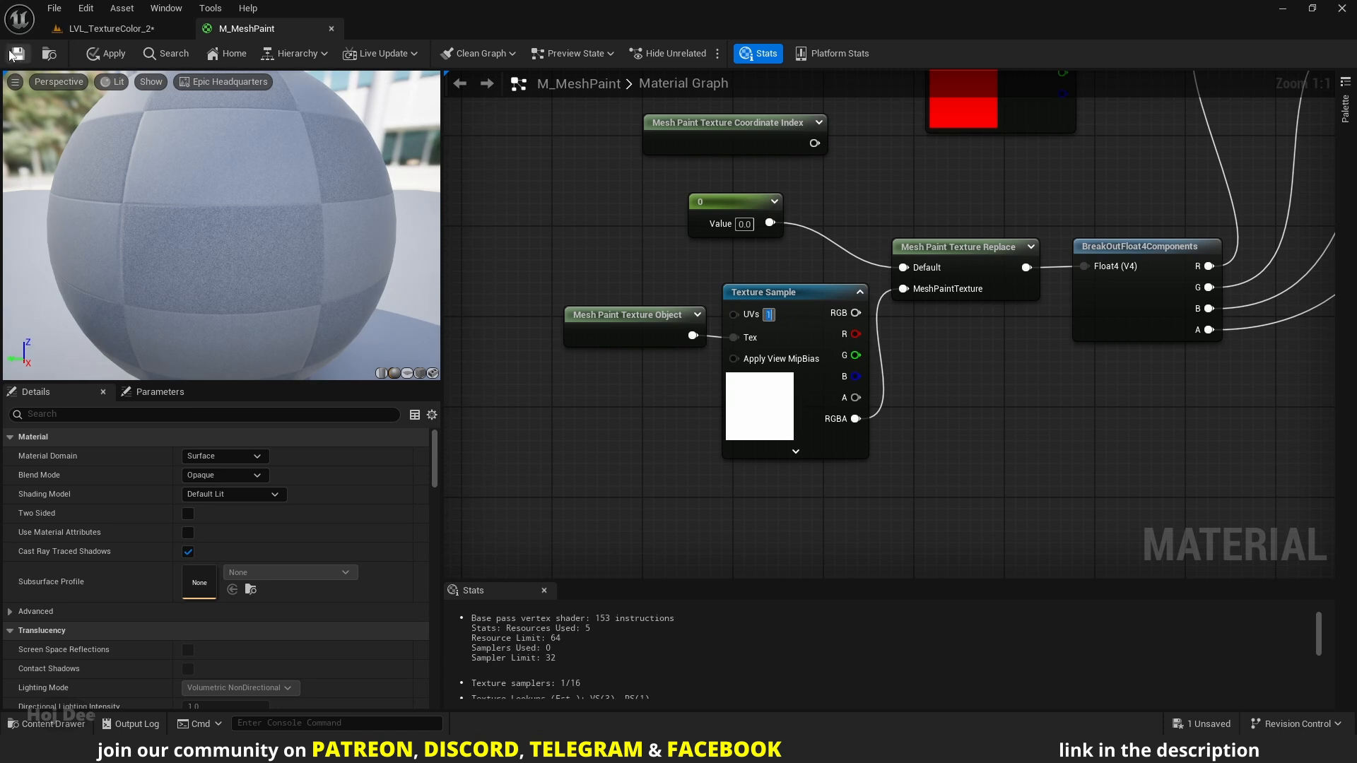
left_click(18, 54)
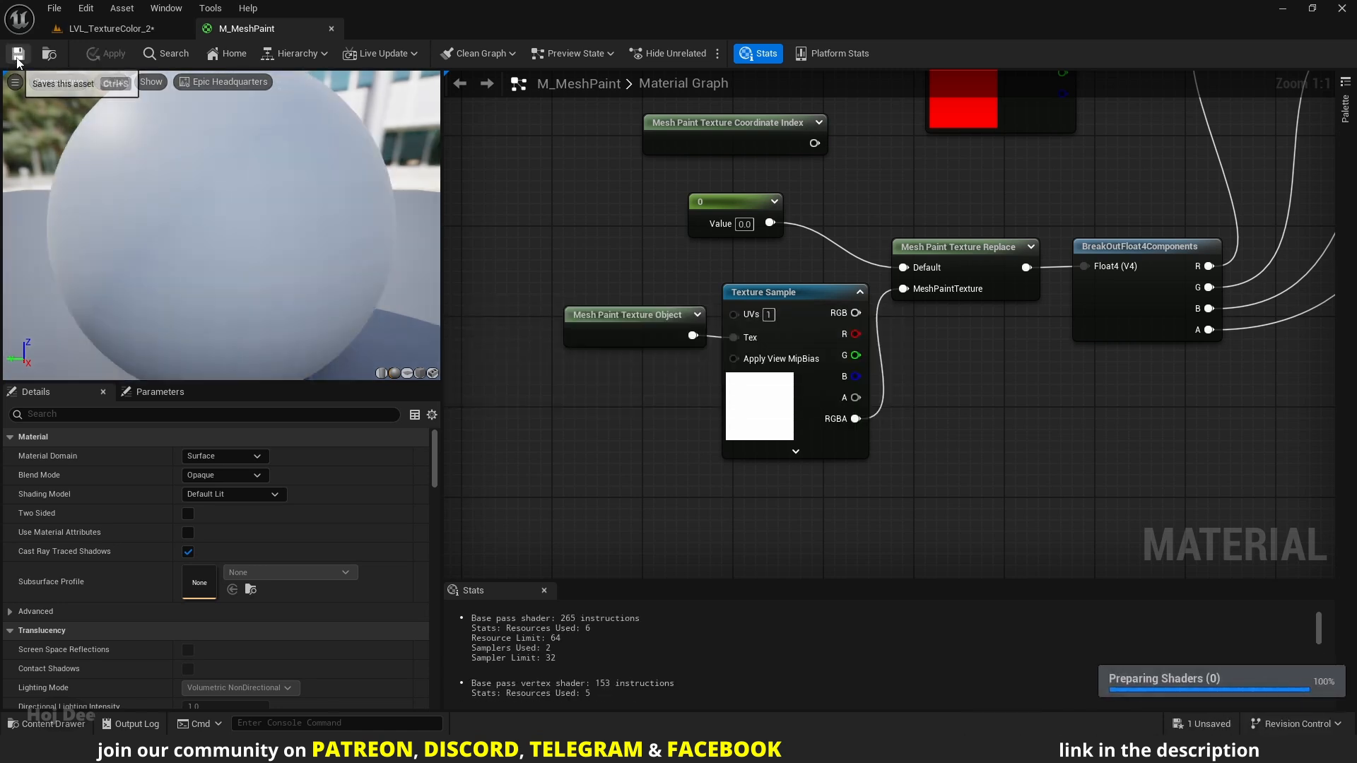
Step: Return to the level, remove the cube's painted texture, and add a new mesh paint texture to it
left_click(110, 28)
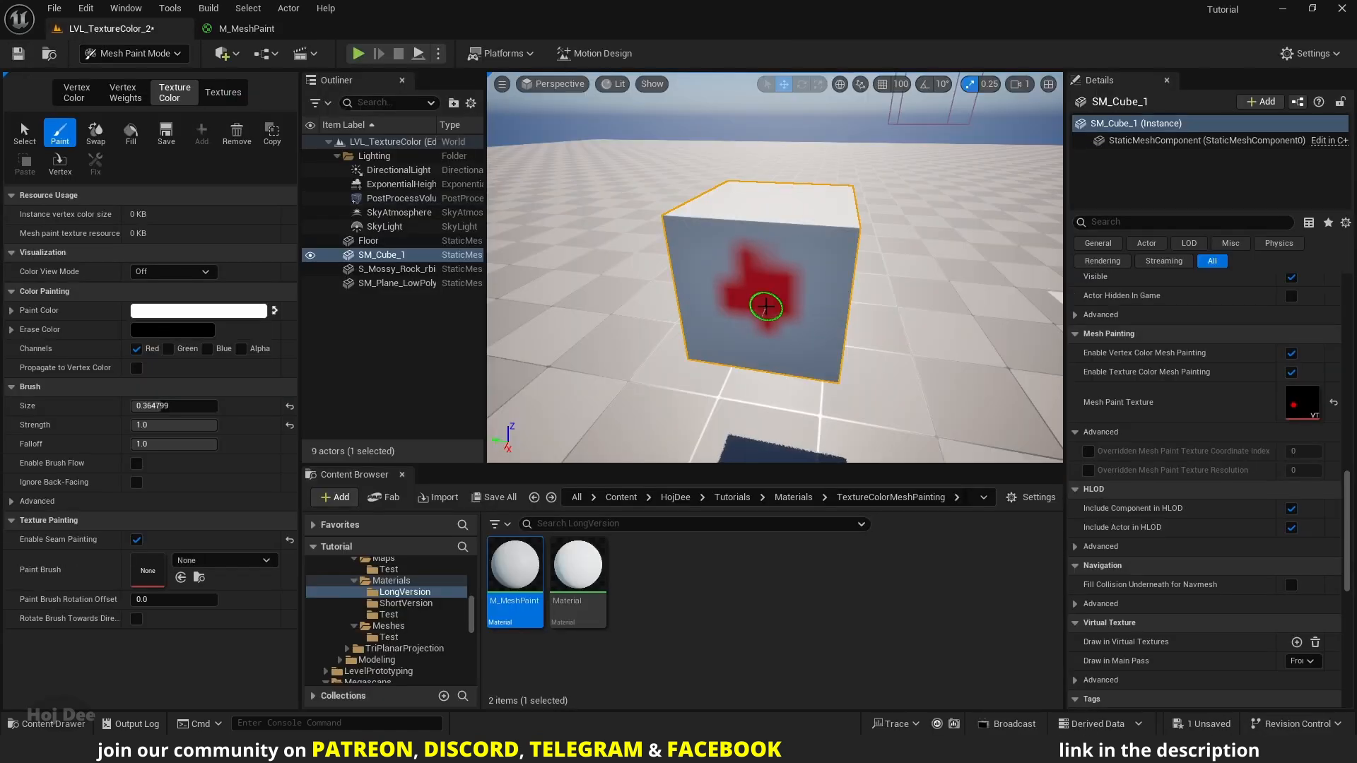
left_click(240, 141)
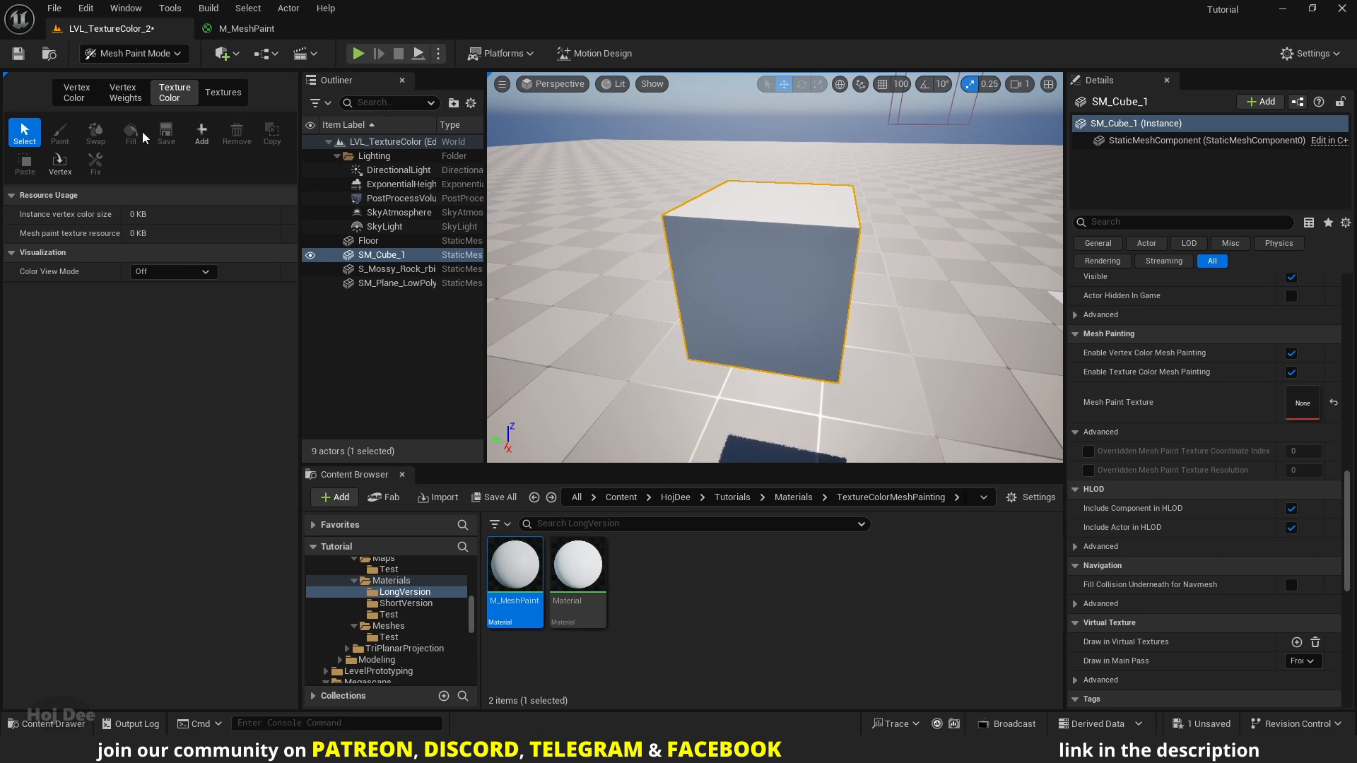
left_click(201, 133)
Step: Paint red patches on the front and top faces of the cube, inspecting it from several sides
left_click(60, 133)
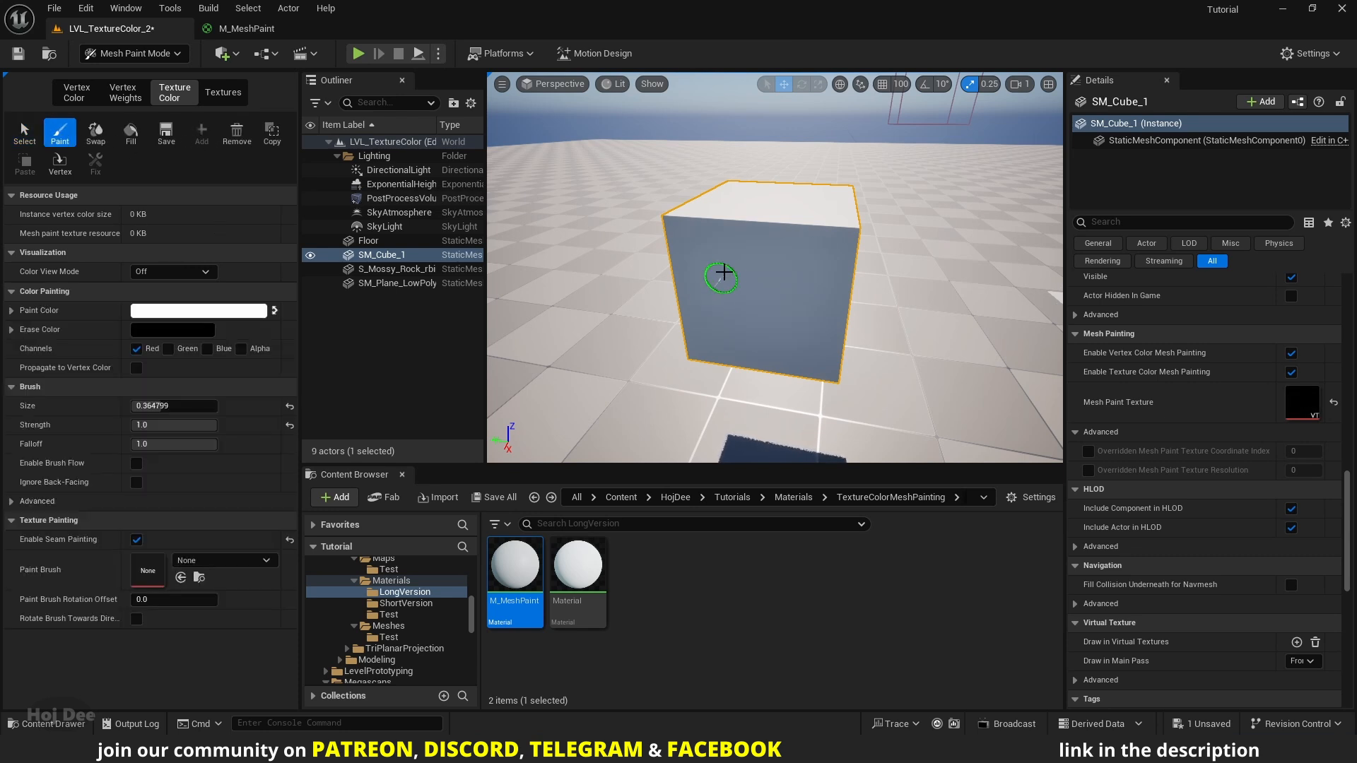
mouse_move(722, 273)
left_mouse_down()
mouse_move(749, 281)
mouse_move(731, 265)
mouse_move(760, 258)
left_mouse_up()
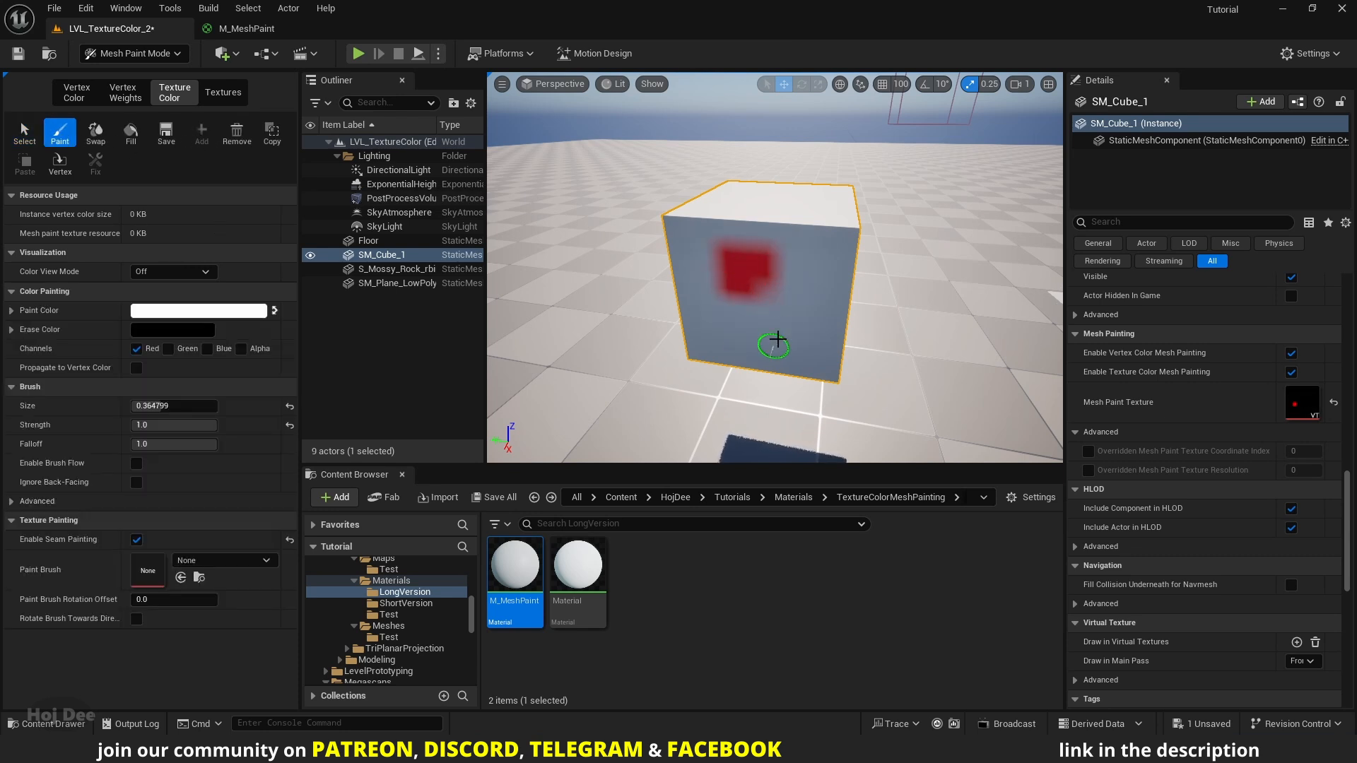
mouse_move(776, 335)
left_mouse_down()
mouse_move(791, 342)
mouse_move(786, 322)
left_mouse_up()
mouse_move(789, 319)
right_mouse_down()
mouse_move(788, 294)
mouse_move(793, 360)
mouse_move(706, 374)
mouse_move(696, 362)
mouse_move(793, 294)
right_mouse_up()
key("s")
key("d")
scroll(707, 371, "down", 2)
mouse_move(794, 294)
left_mouse_down()
mouse_move(730, 278)
mouse_move(714, 230)
mouse_move(748, 234)
mouse_move(730, 259)
mouse_move(723, 248)
mouse_move(753, 272)
left_mouse_up()
key("d")
right_click_drag(752, 272, 488, 240)
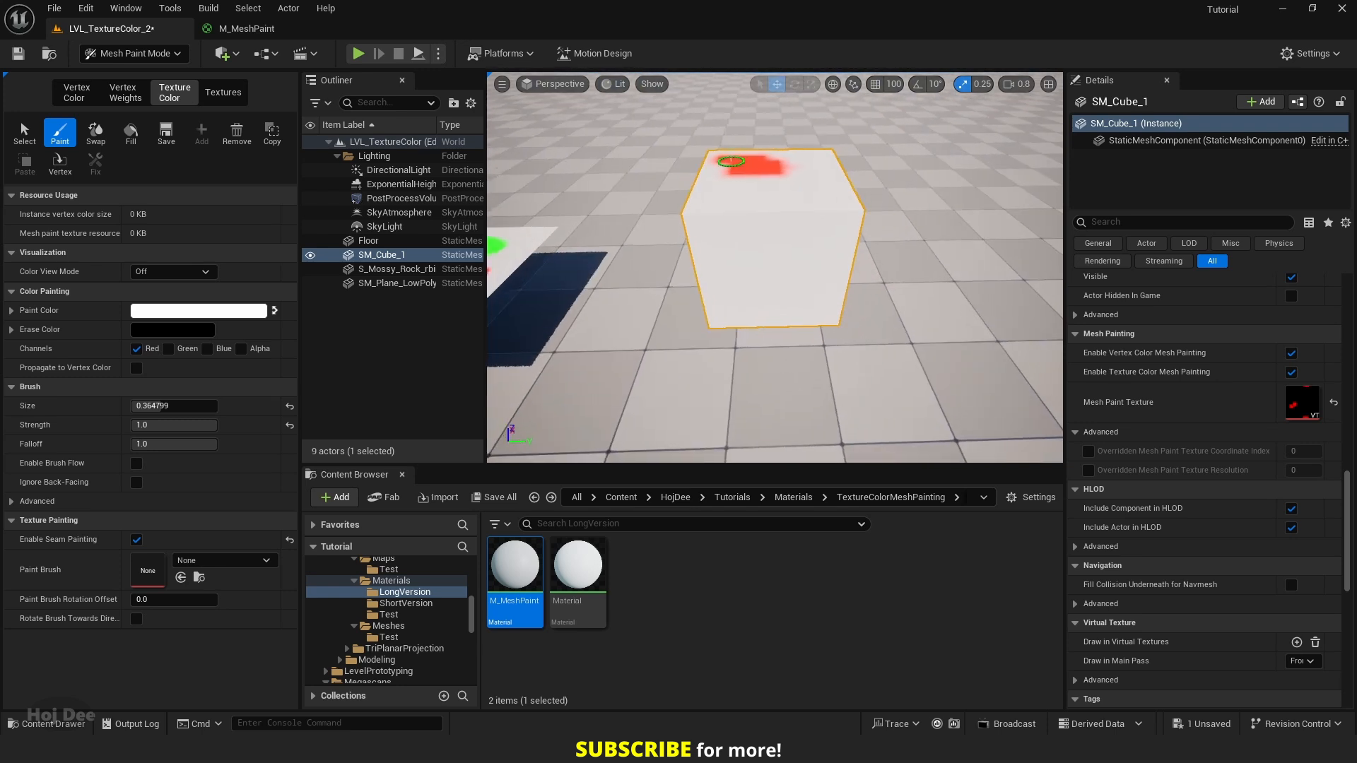
right_click_drag(731, 161, 746, 88)
mouse_move(794, 297)
left_mouse_down()
mouse_move(796, 336)
mouse_move(799, 297)
mouse_move(812, 339)
mouse_move(771, 300)
mouse_move(820, 294)
mouse_move(782, 305)
left_mouse_up()
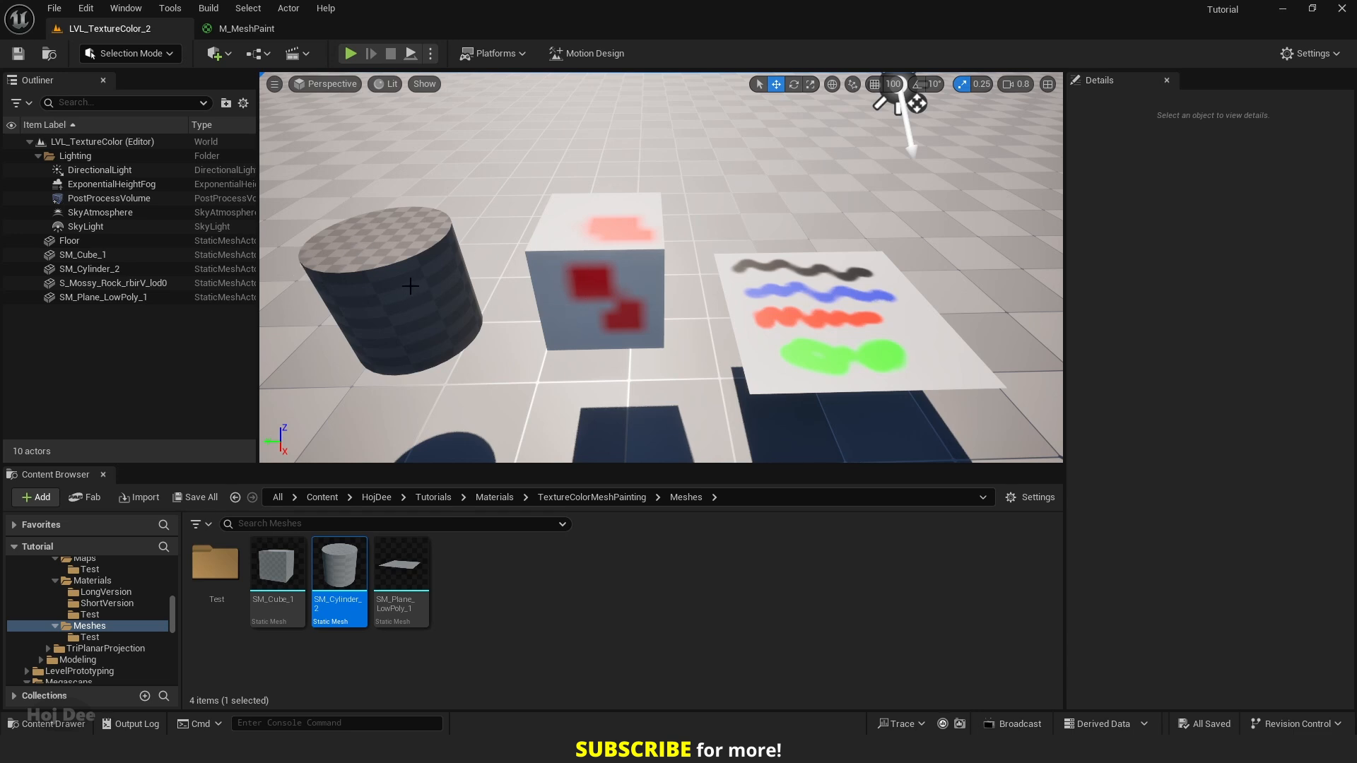
Step: Add three TexCoord nodes to the M_MeshPaint graph, stacked vertically beside the Mesh Paint Texture Object node
left_click(265, 30)
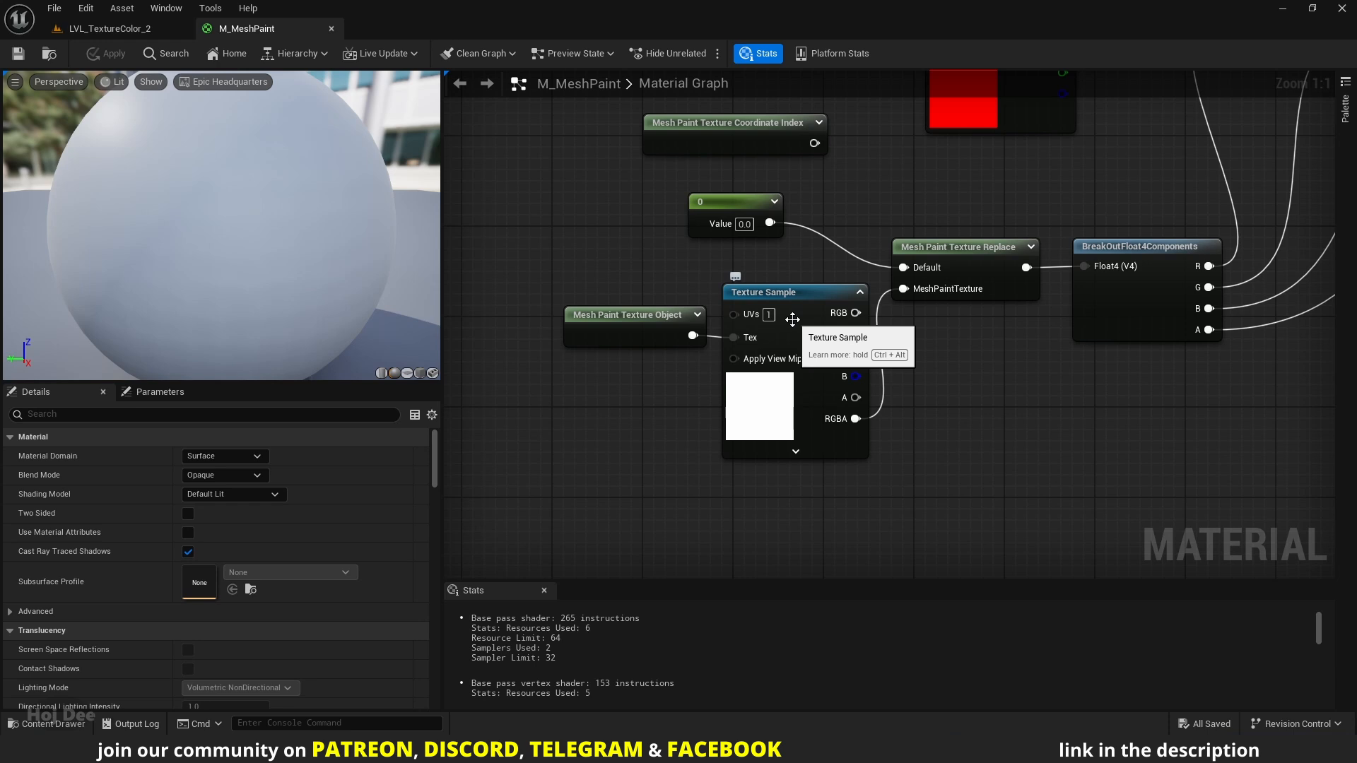
right_click_drag(523, 267, 684, 311)
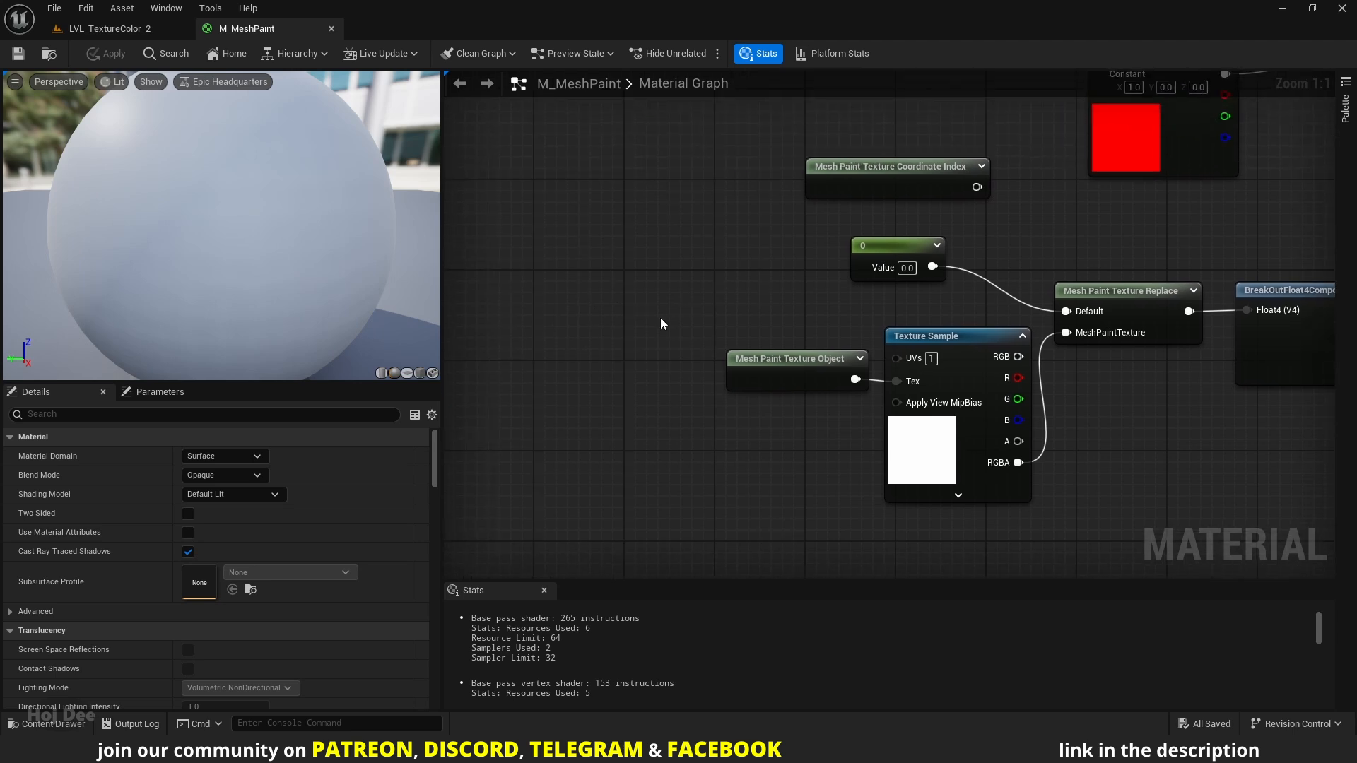
left_click(516, 291)
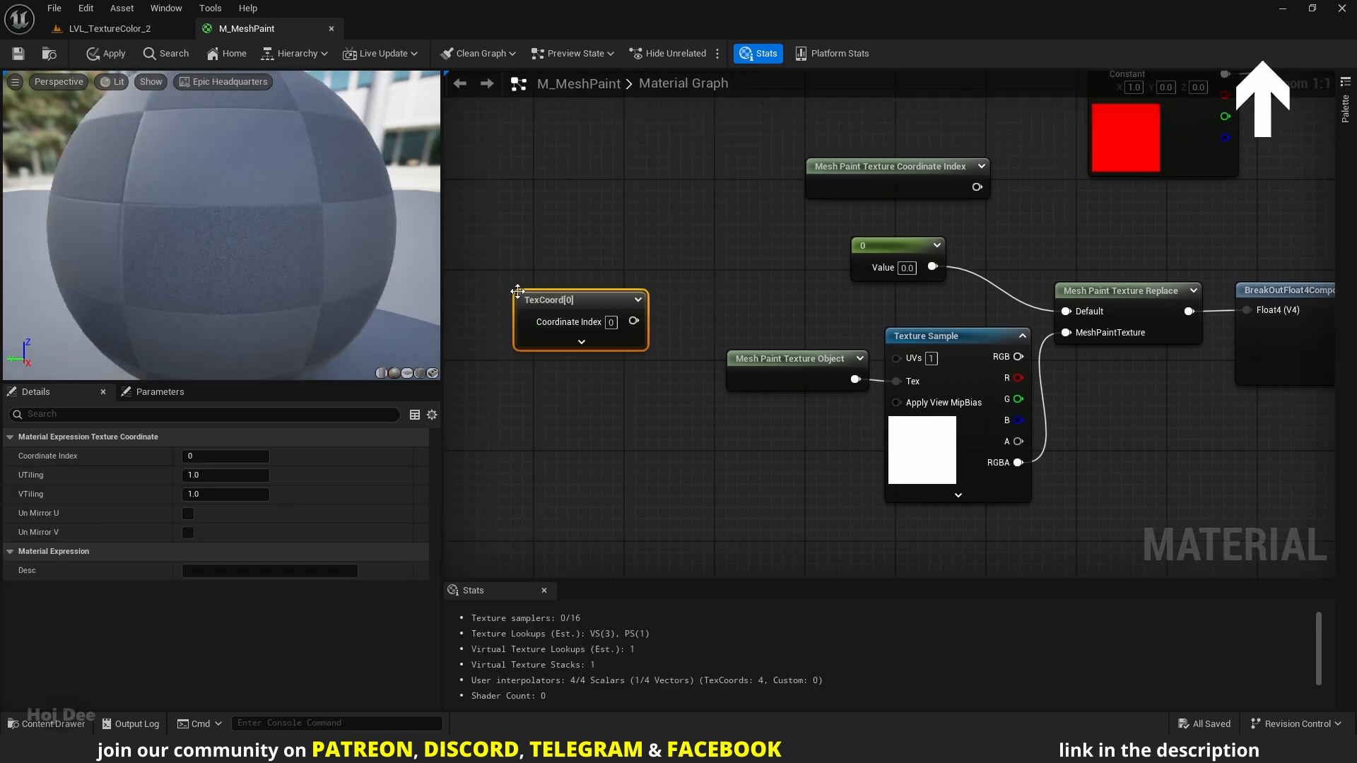
right_click_drag(547, 377, 588, 354)
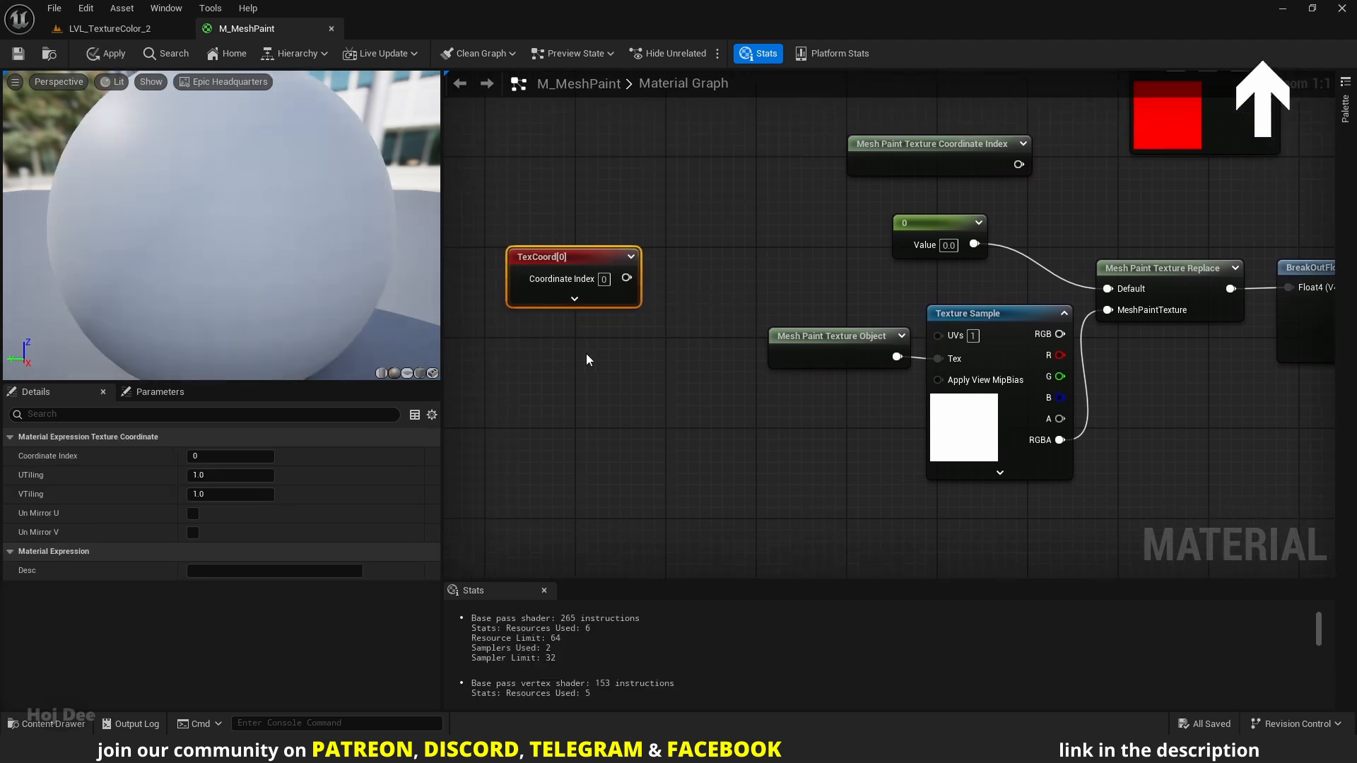
left_click(556, 336)
left_click_drag(596, 350, 554, 332)
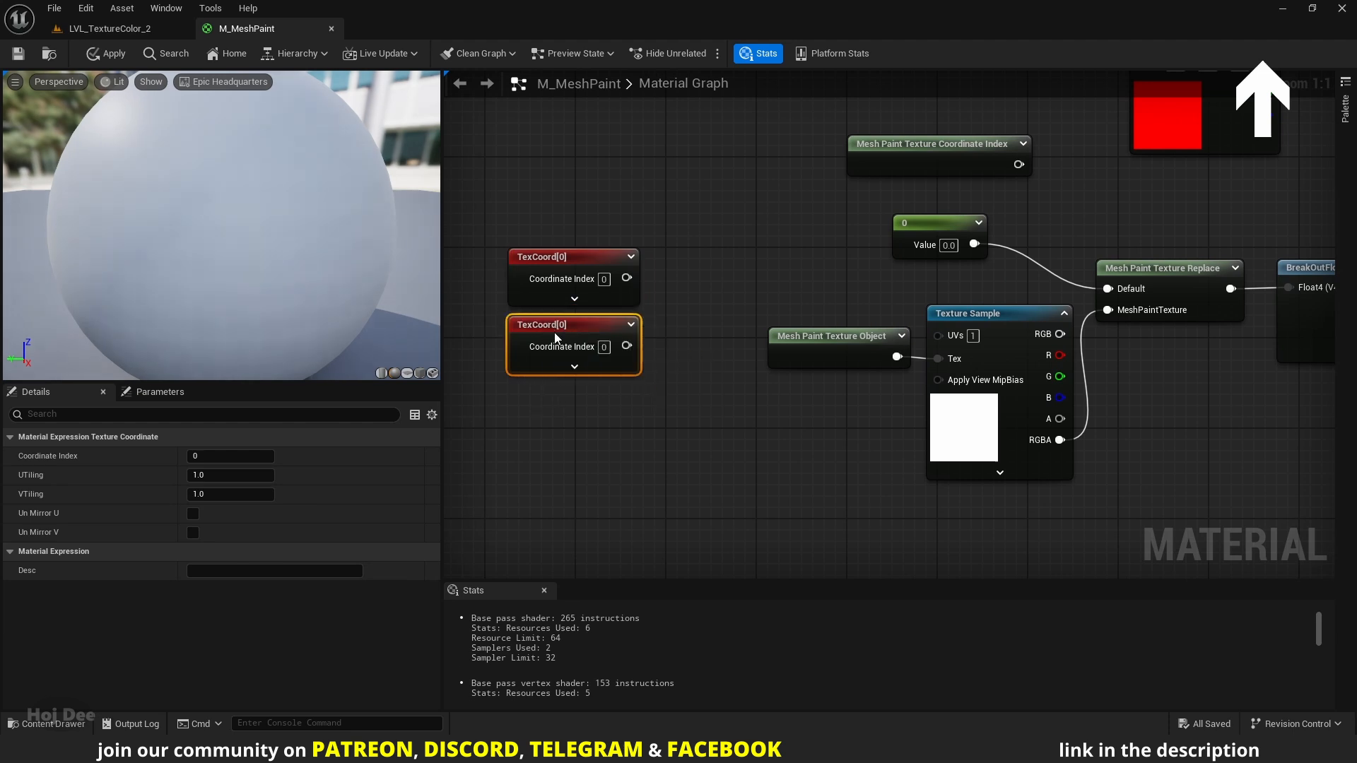
left_click(566, 404)
left_click_drag(595, 404, 548, 393)
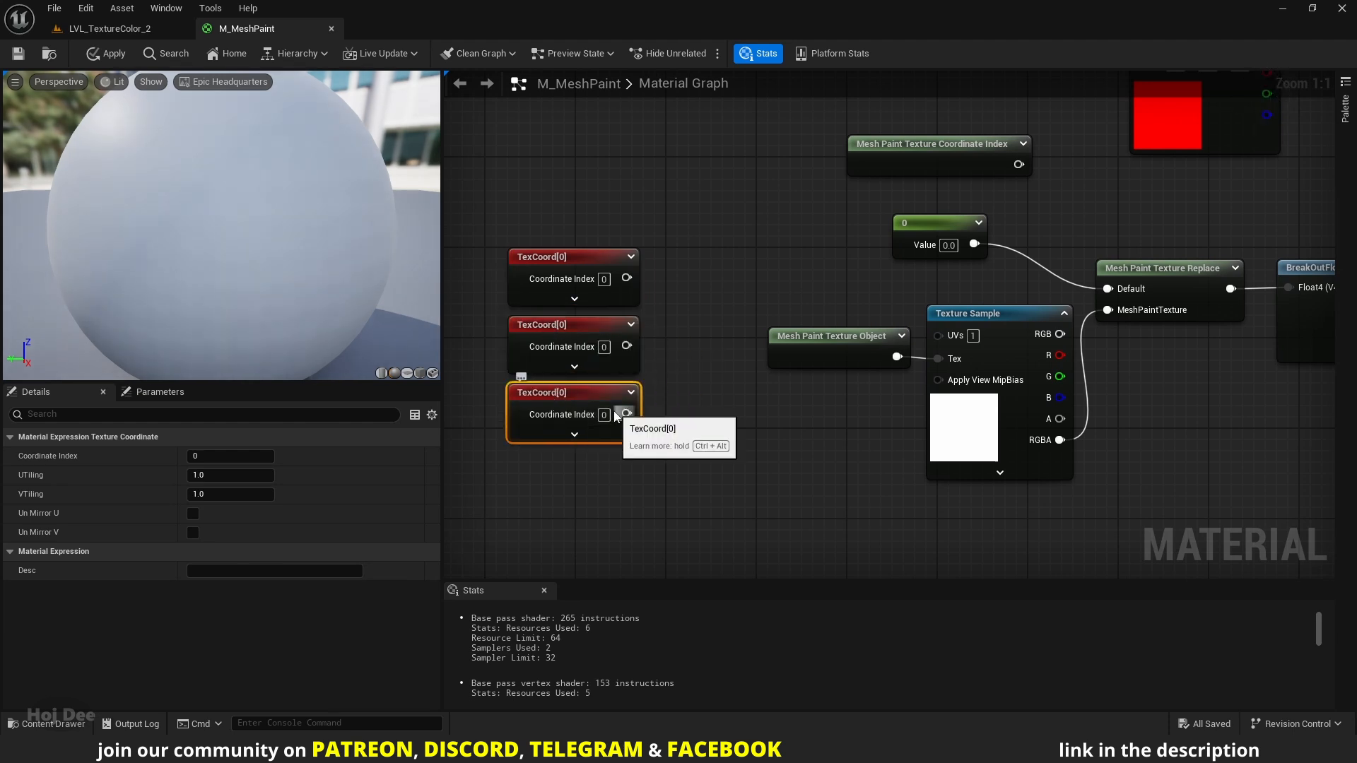
Step: Set the Coordinate Index of the second TexCoord node to 1 and of the third to 2
left_click(603, 347)
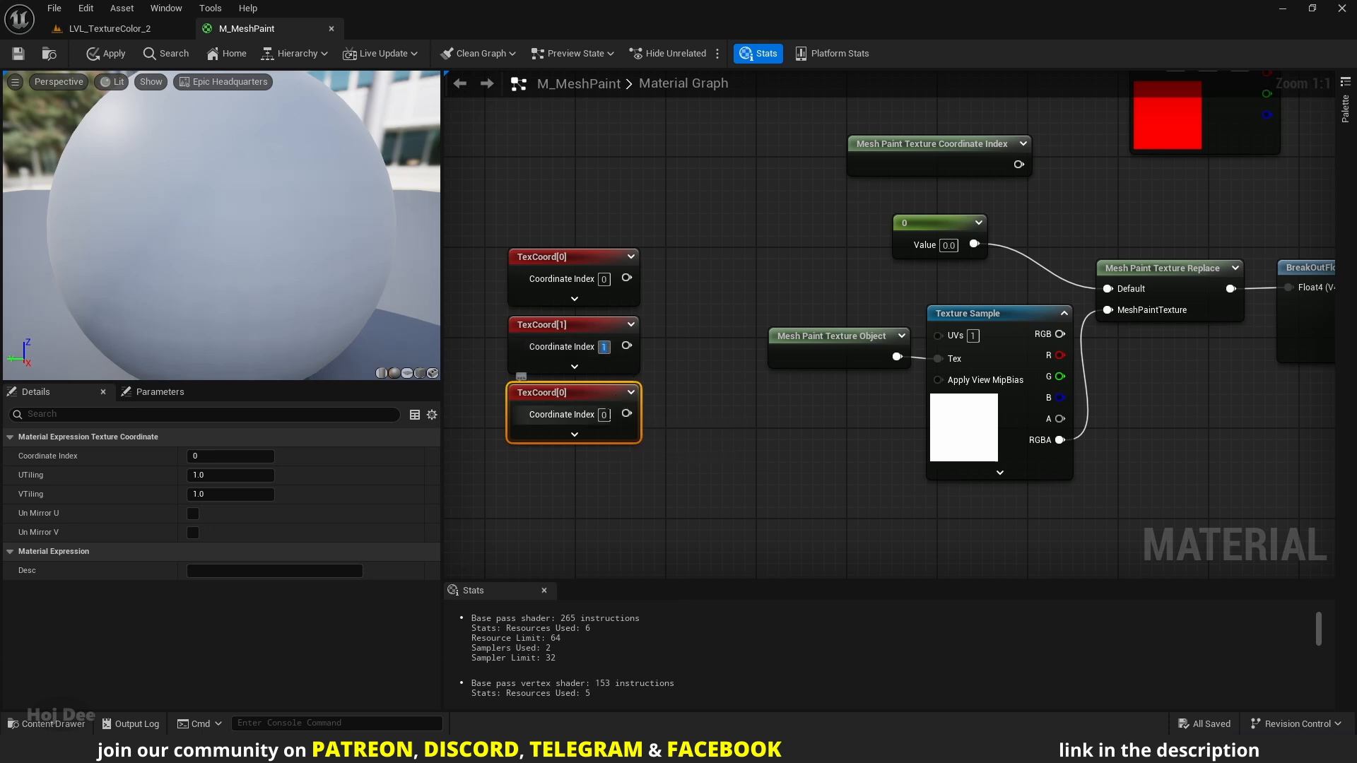
left_click(604, 414)
type("2")
key("Return")
Step: Move the three TexCoord nodes farther from the Mesh Paint Texture Object node and add a Switch node in the gap
right_click_drag(673, 357, 749, 366)
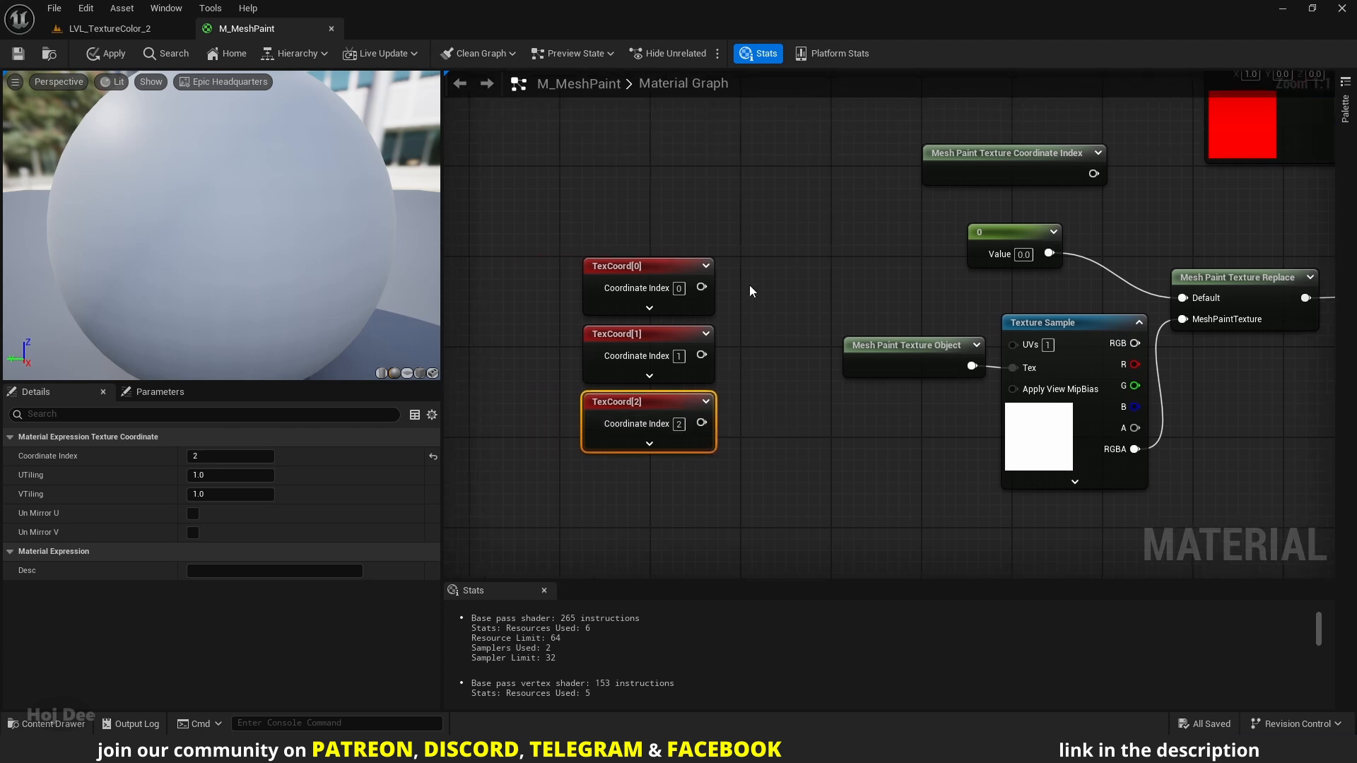
left_click_drag(751, 291, 663, 400)
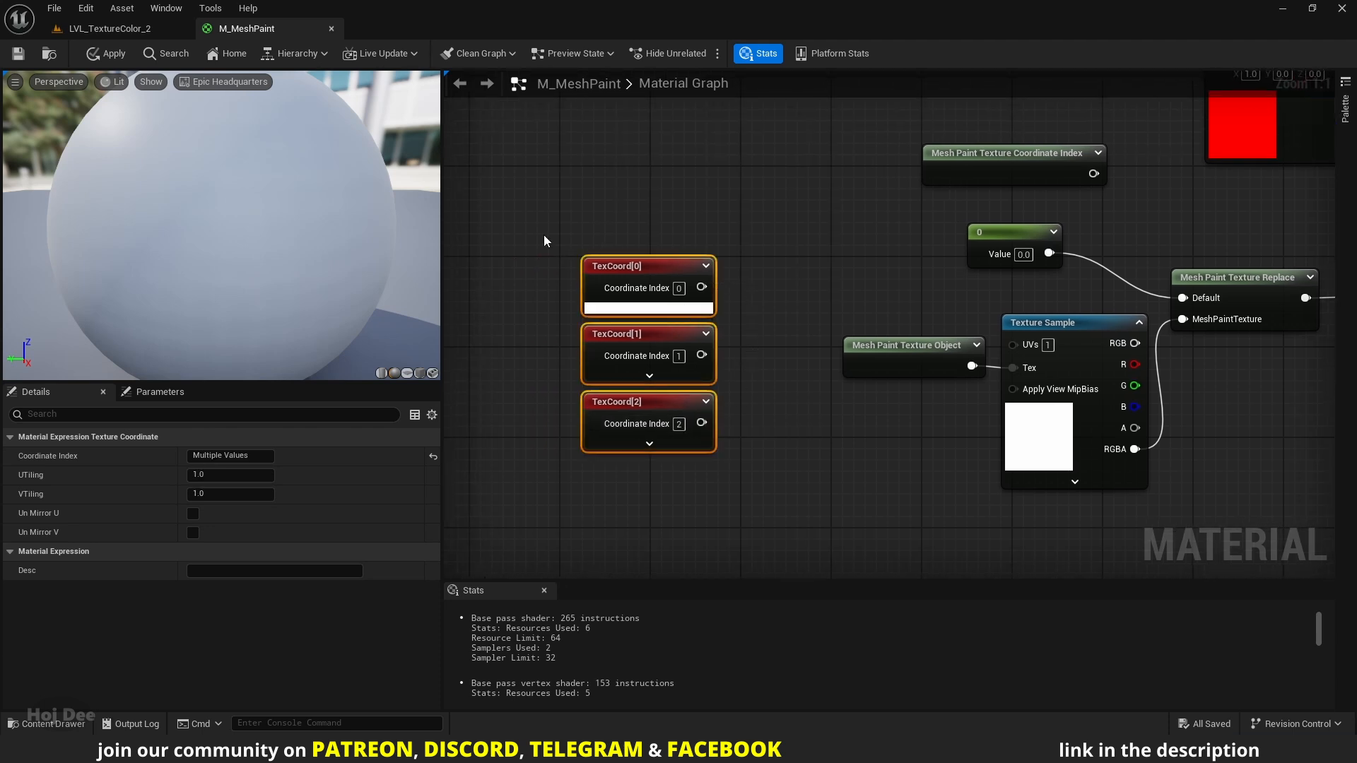
left_click_drag(636, 266, 534, 256)
right_click(701, 282)
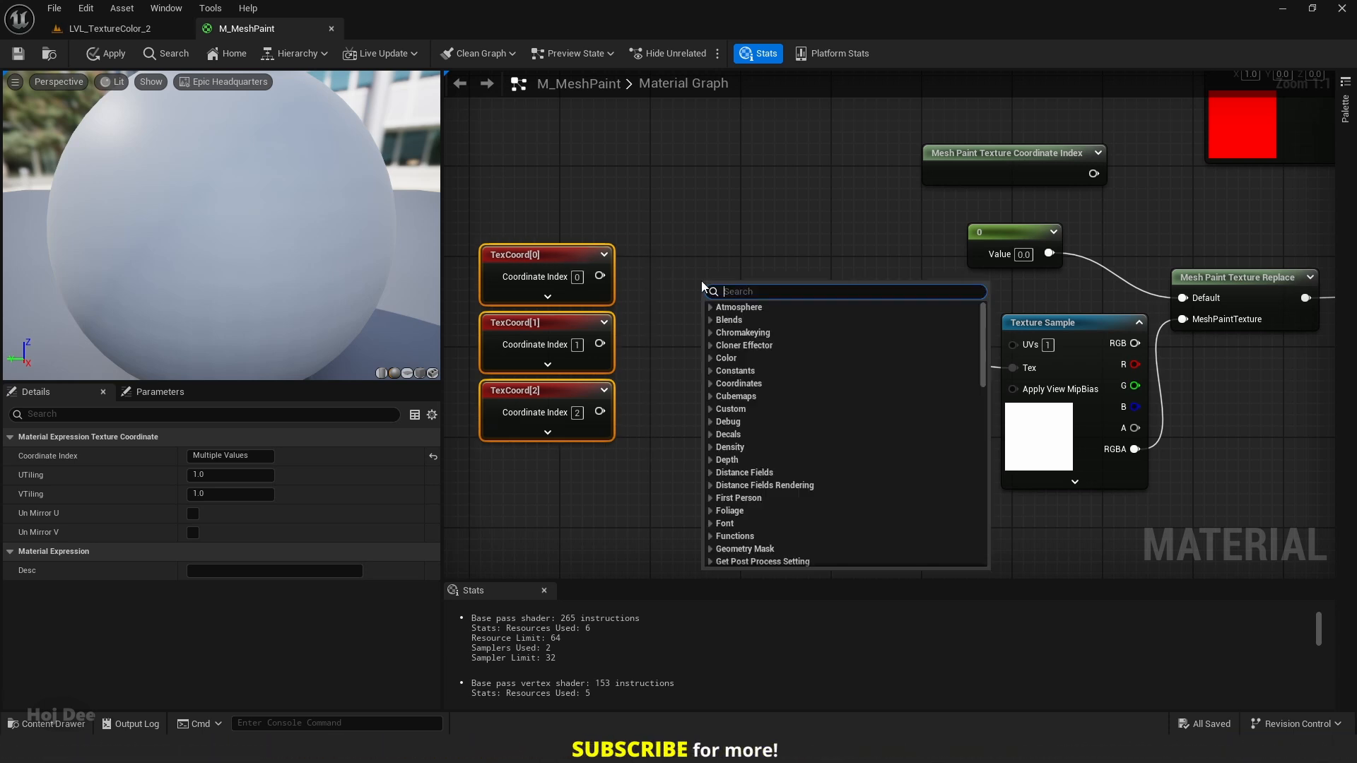
type("switch")
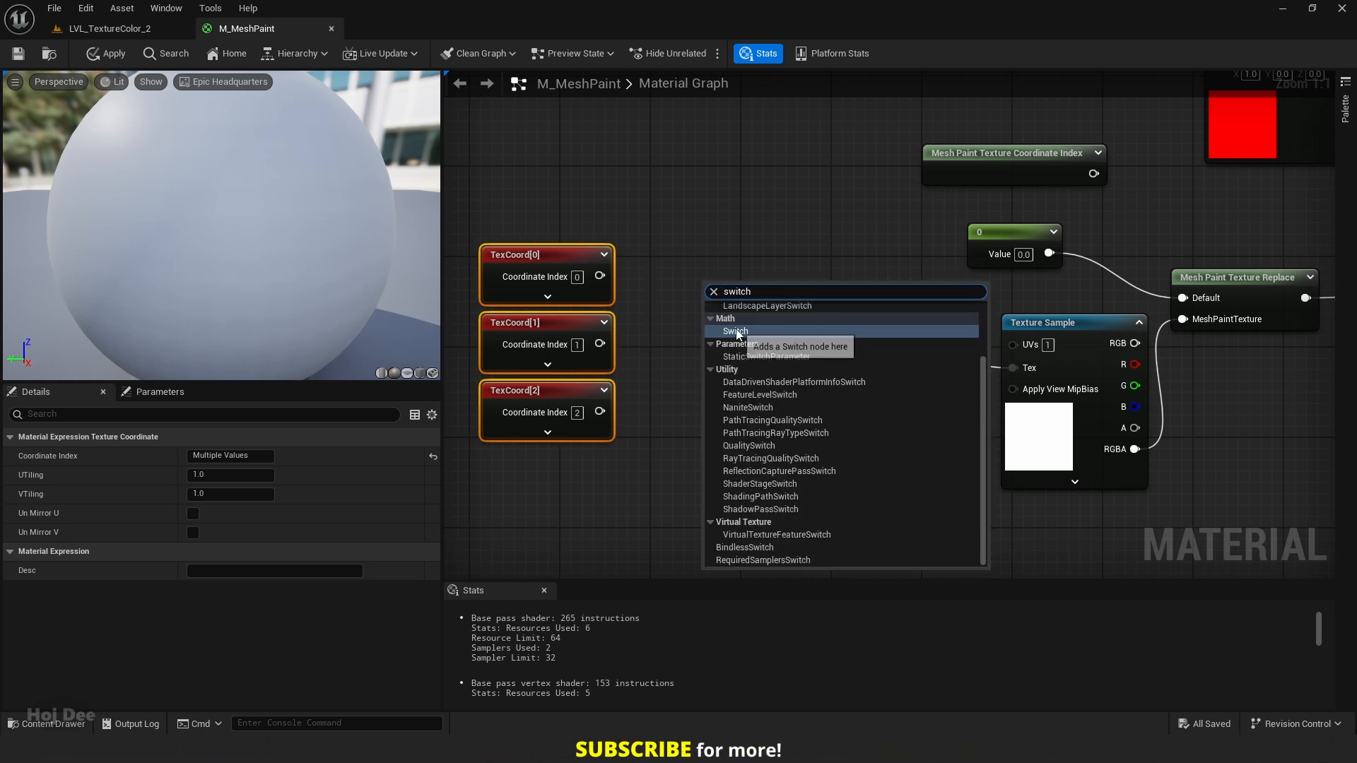
left_click(736, 332)
left_click_drag(774, 284, 726, 250)
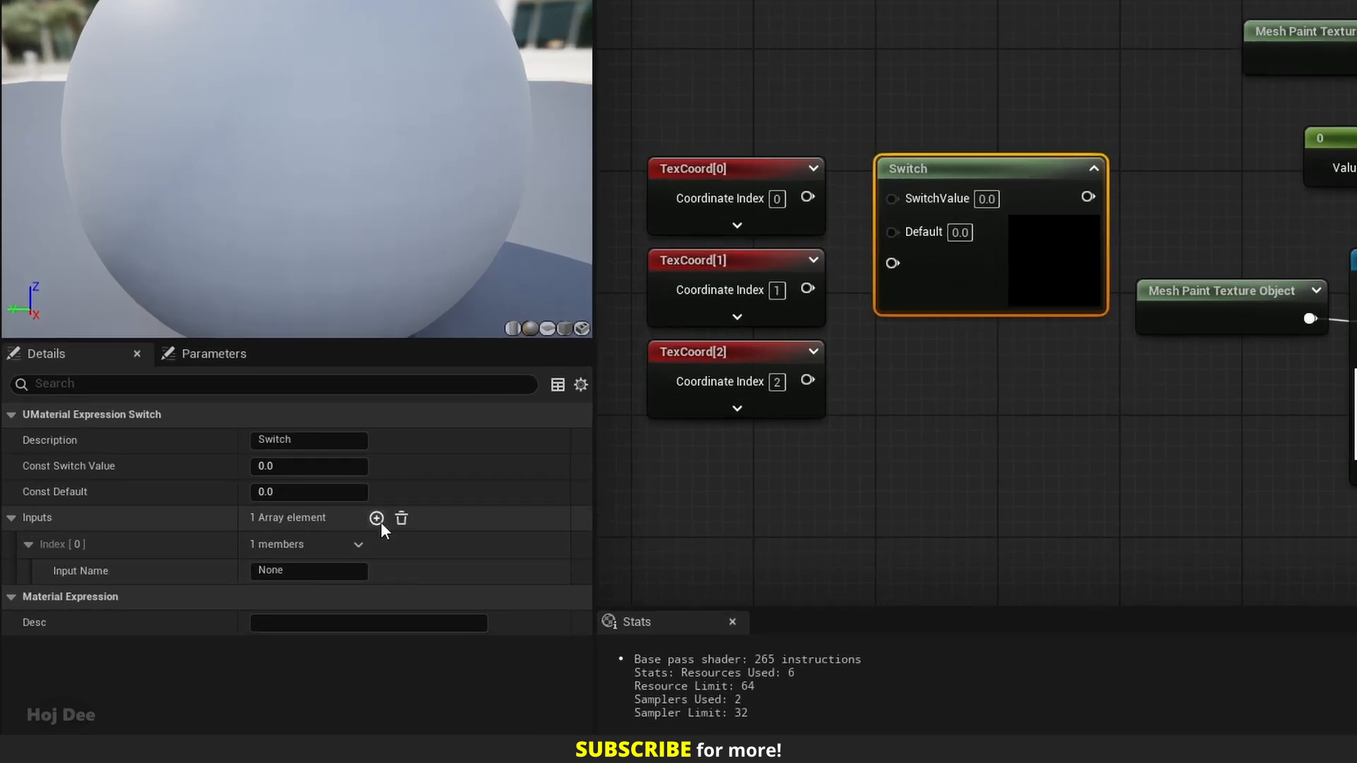
Step: Add two more inputs to the Switch node and name its first input Index0
left_click(376, 518)
left_click(377, 518)
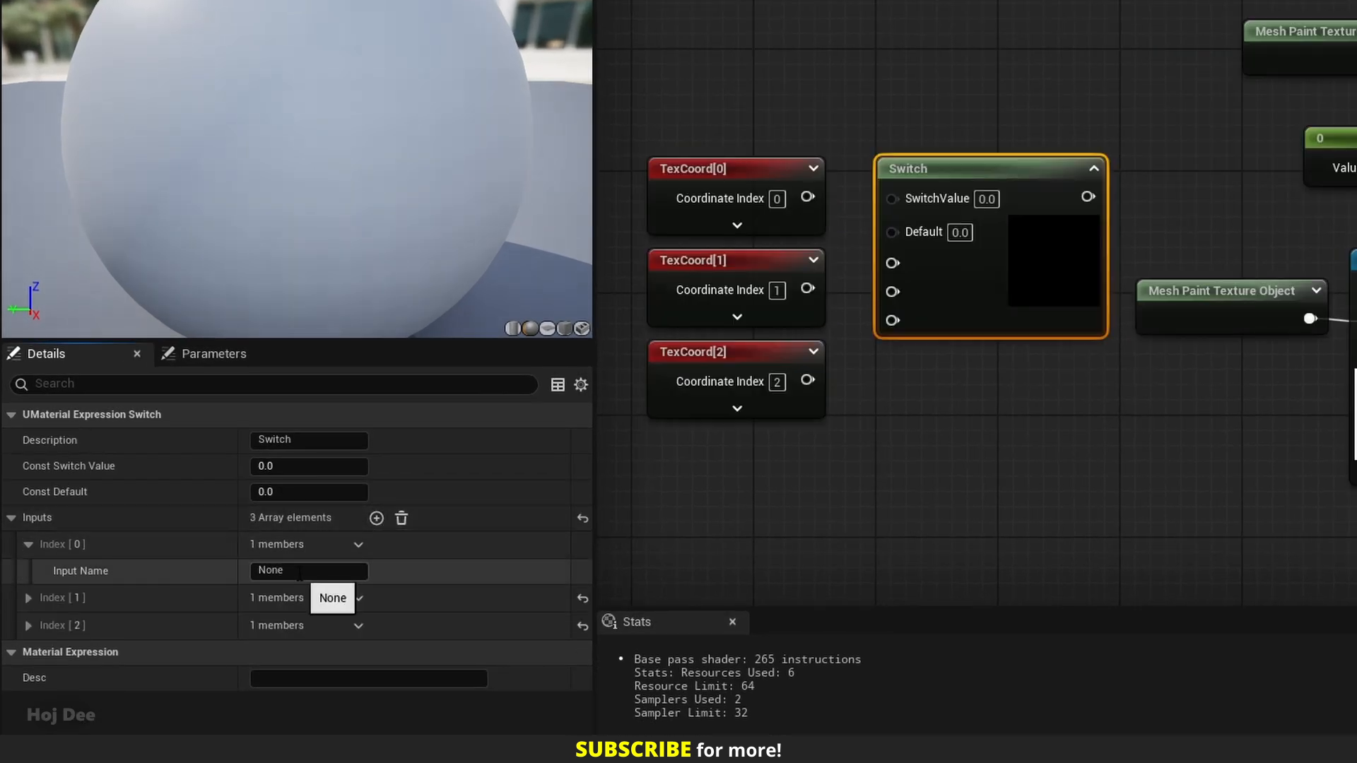
left_click(318, 577)
type("Index0")
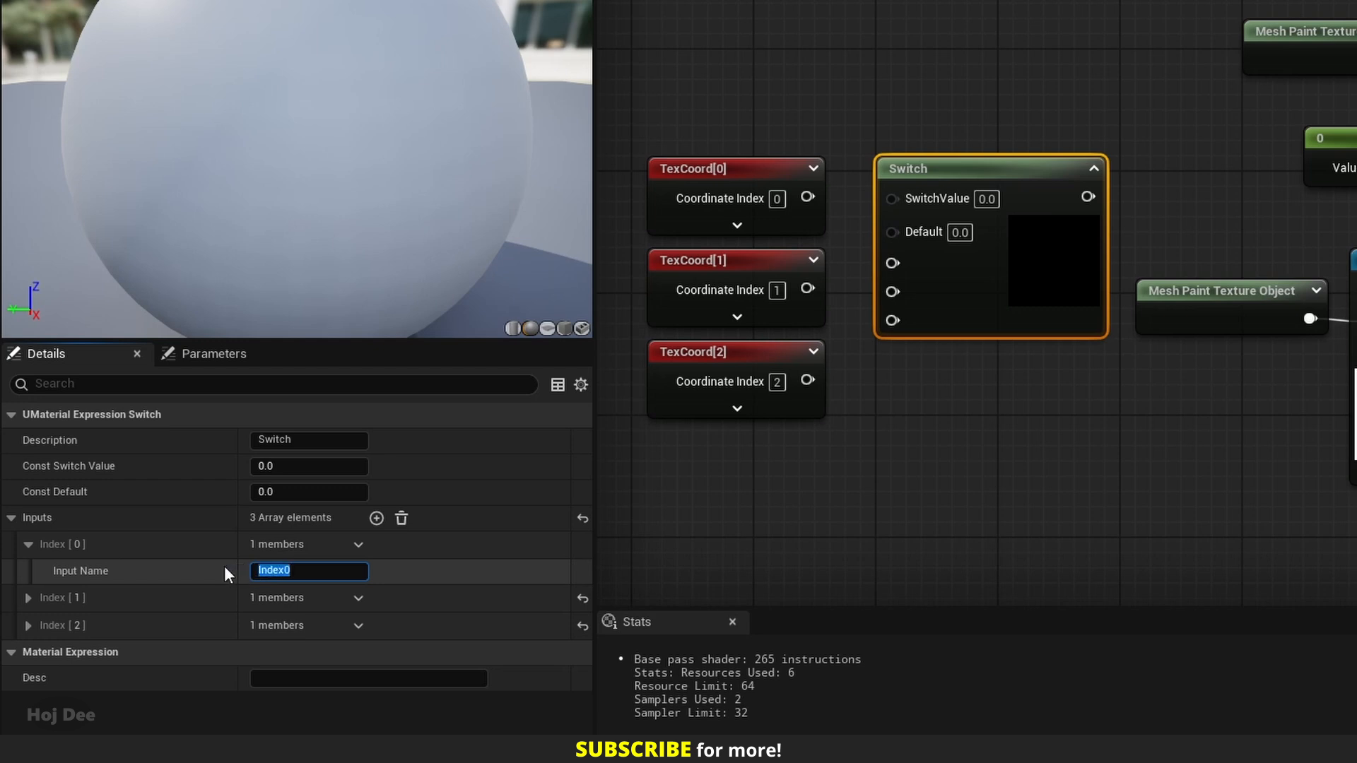
Step: Name the Switch node's second input Index1 and its third input Index2
left_click(28, 598)
left_click(298, 625)
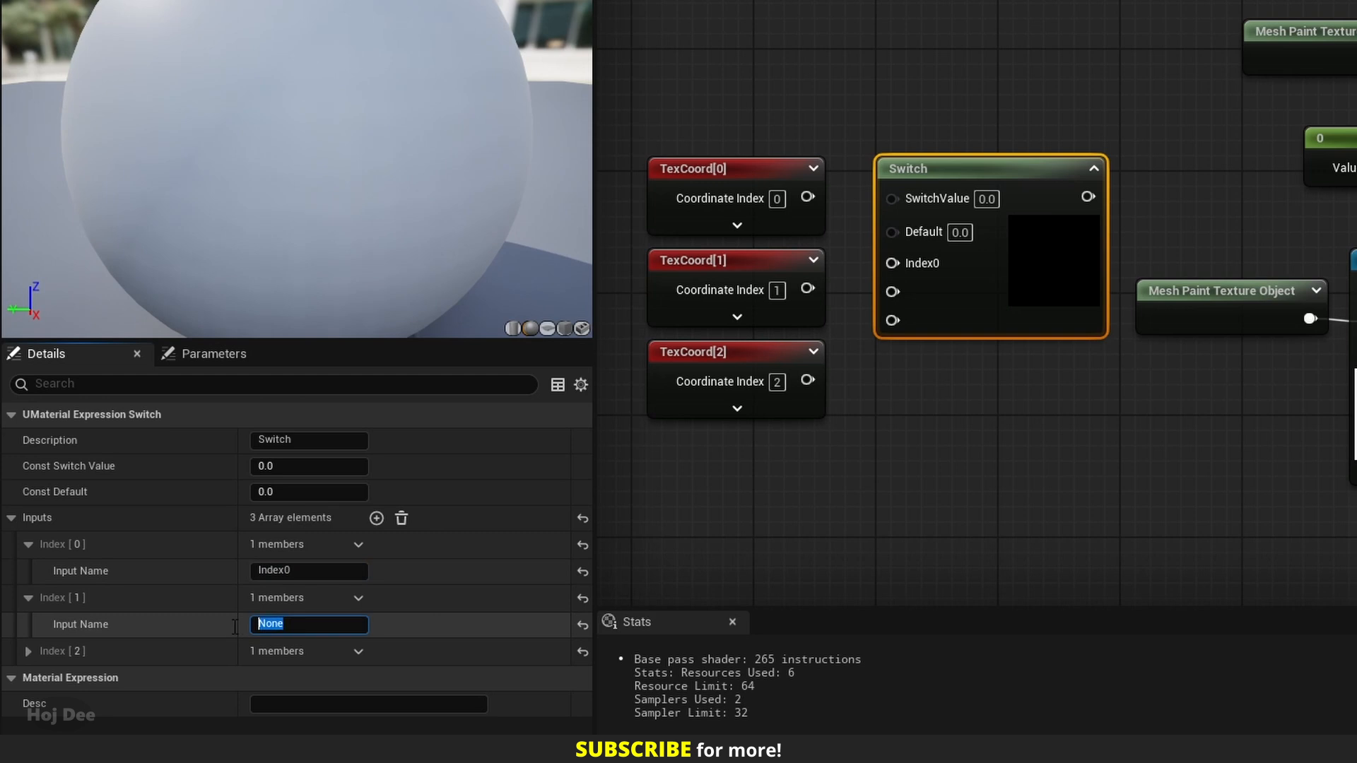
type("Index1")
key("Return")
left_click(30, 651)
left_click(256, 677)
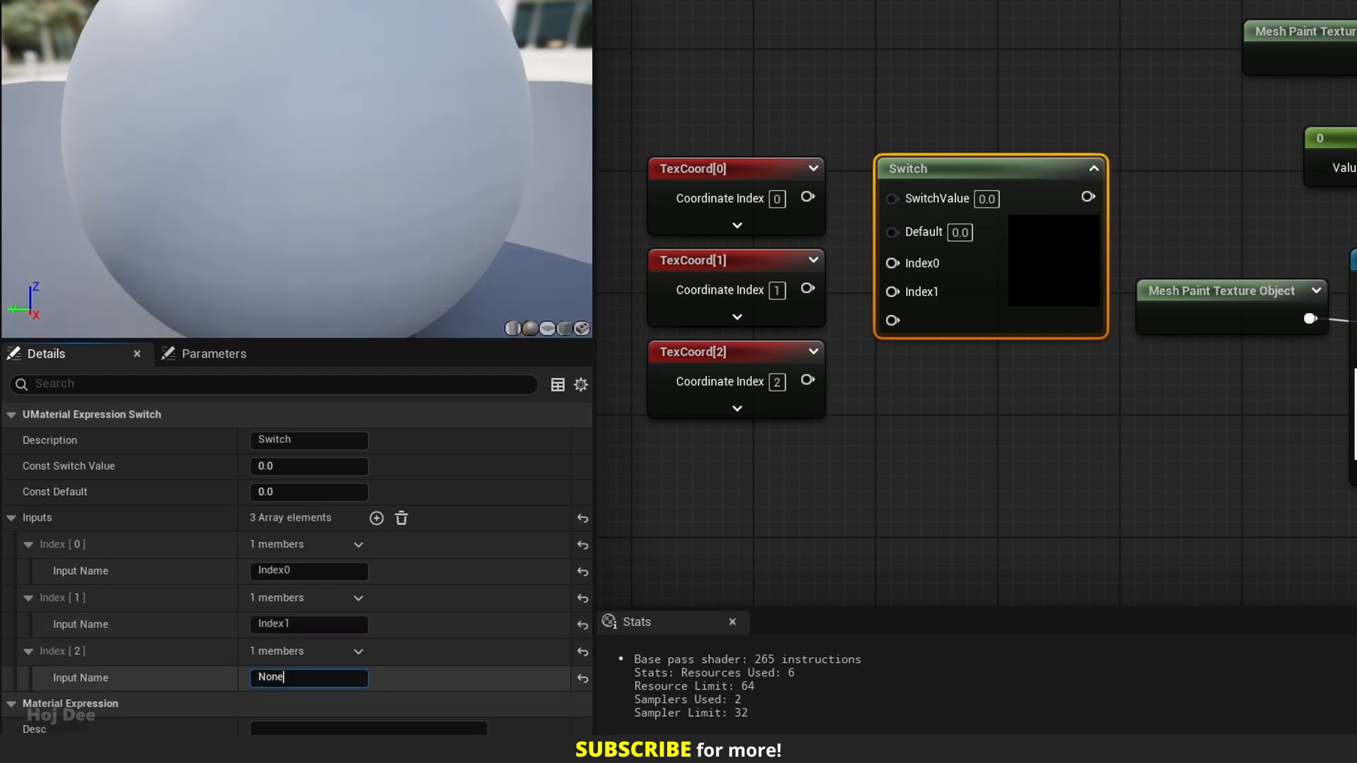
type("Index0")
key("Return")
Step: Wire TexCoord 0, 1 and 2 into Index0, Index1 and Index2, TexCoord 0 also into Default, and the Switch output into the Texture Sample's UVs
right_click_drag(895, 428, 957, 455)
left_click_drag(870, 222, 953, 289)
left_click_drag(870, 315, 953, 317)
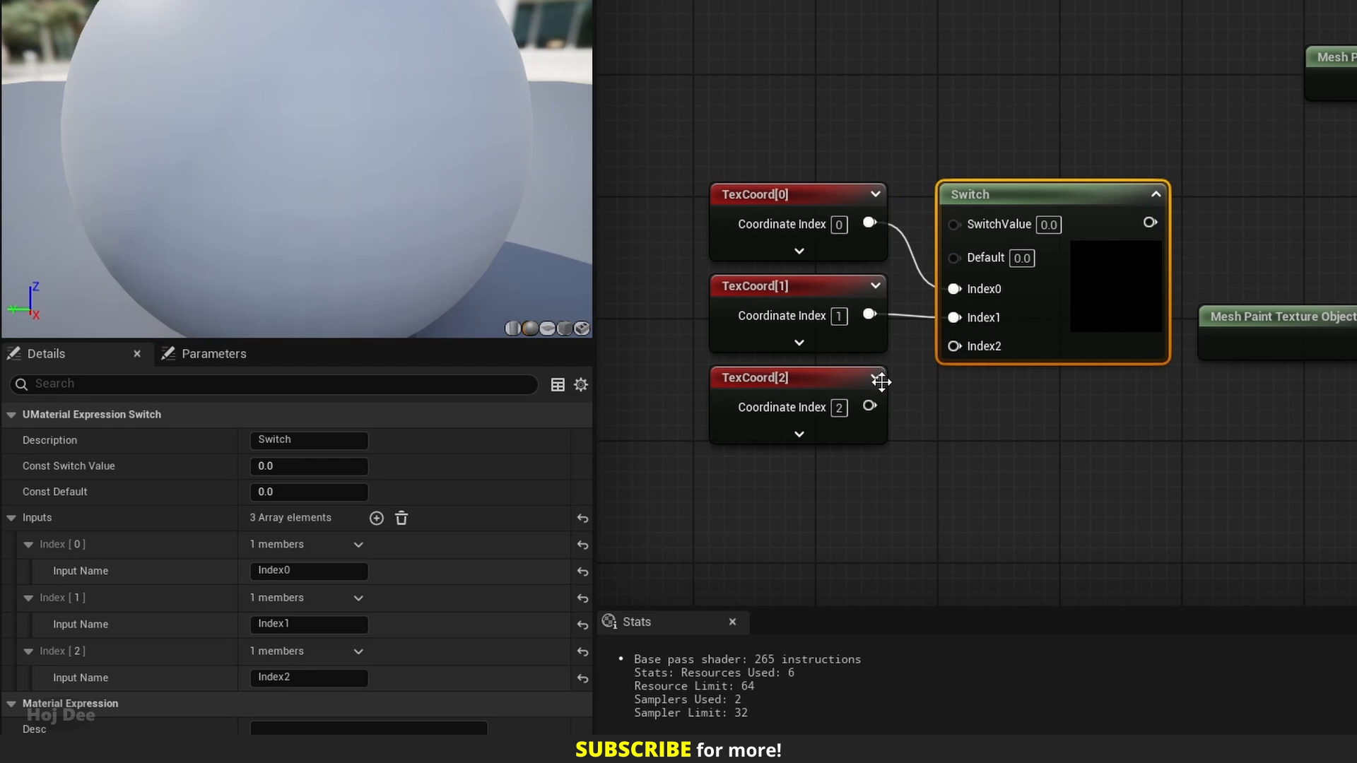
left_click_drag(870, 405, 955, 347)
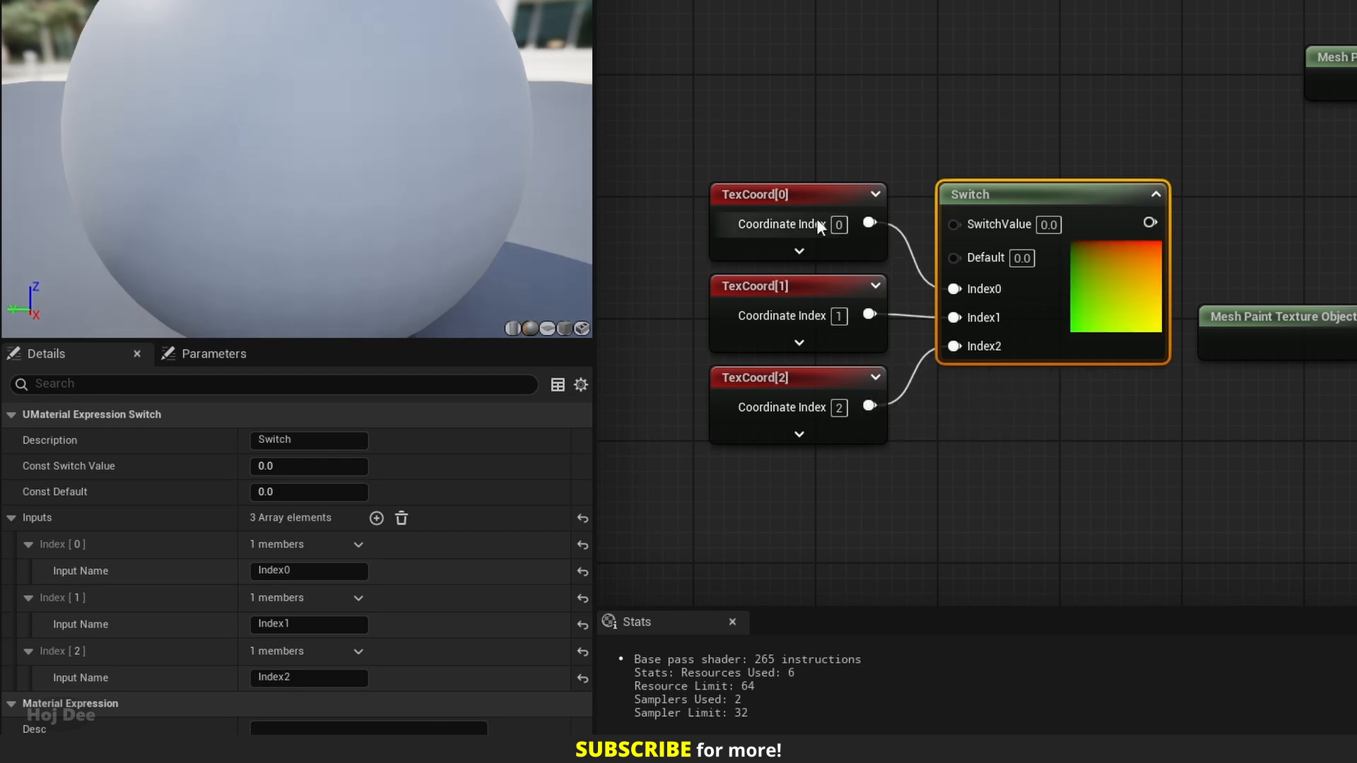
left_click_drag(868, 223, 954, 255)
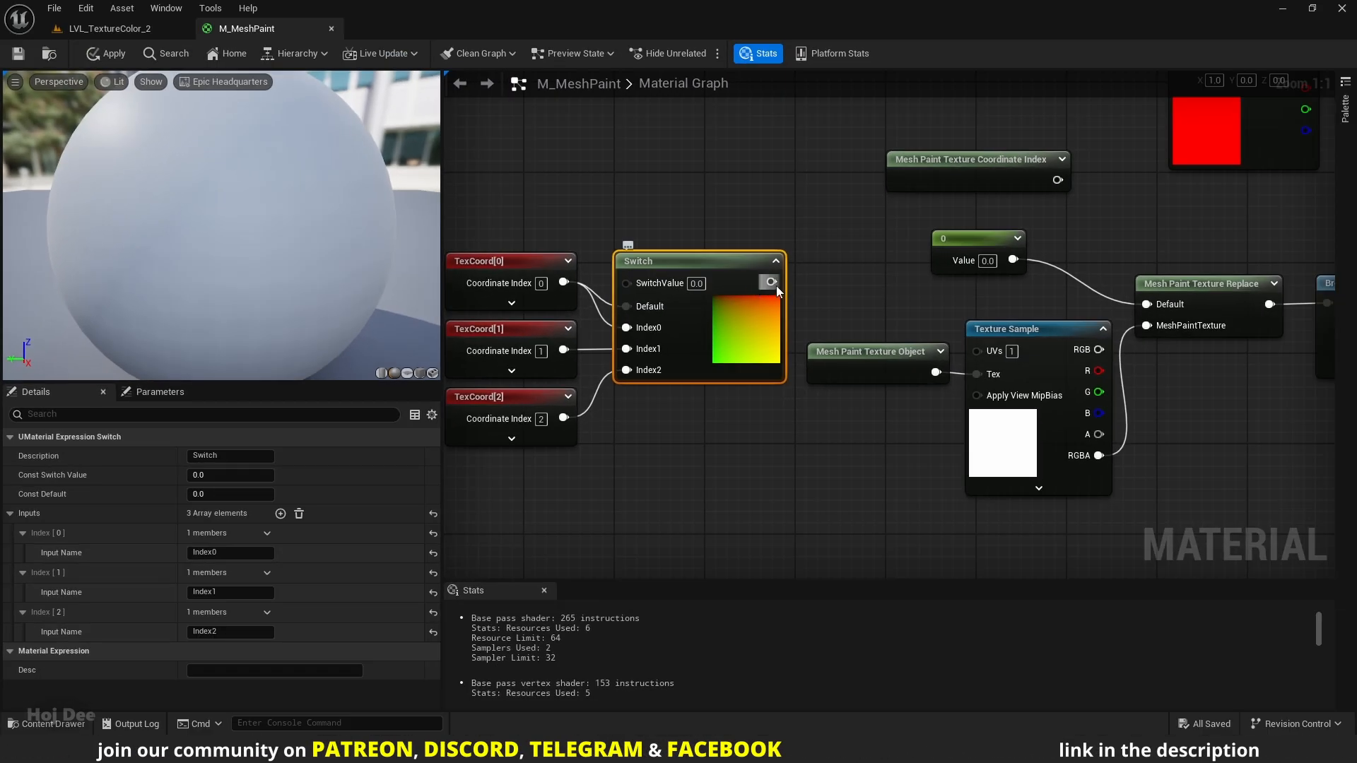
left_click_drag(1149, 223, 1284, 228)
left_click_drag(871, 280, 978, 349)
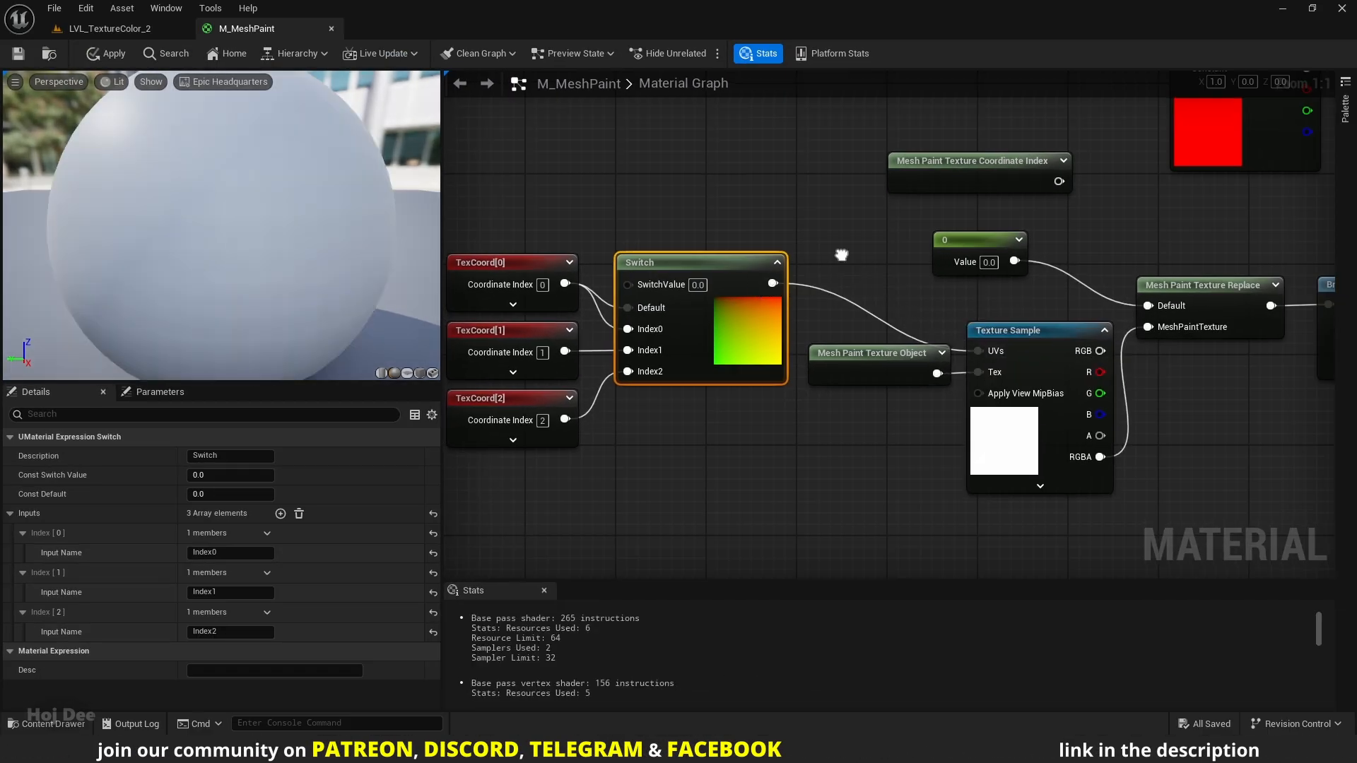
Step: Move the Mesh Paint Texture Coordinate Index node above the TexCoord nodes and connect its output to the Switch node's SwitchValue
right_click_drag(875, 280, 899, 283)
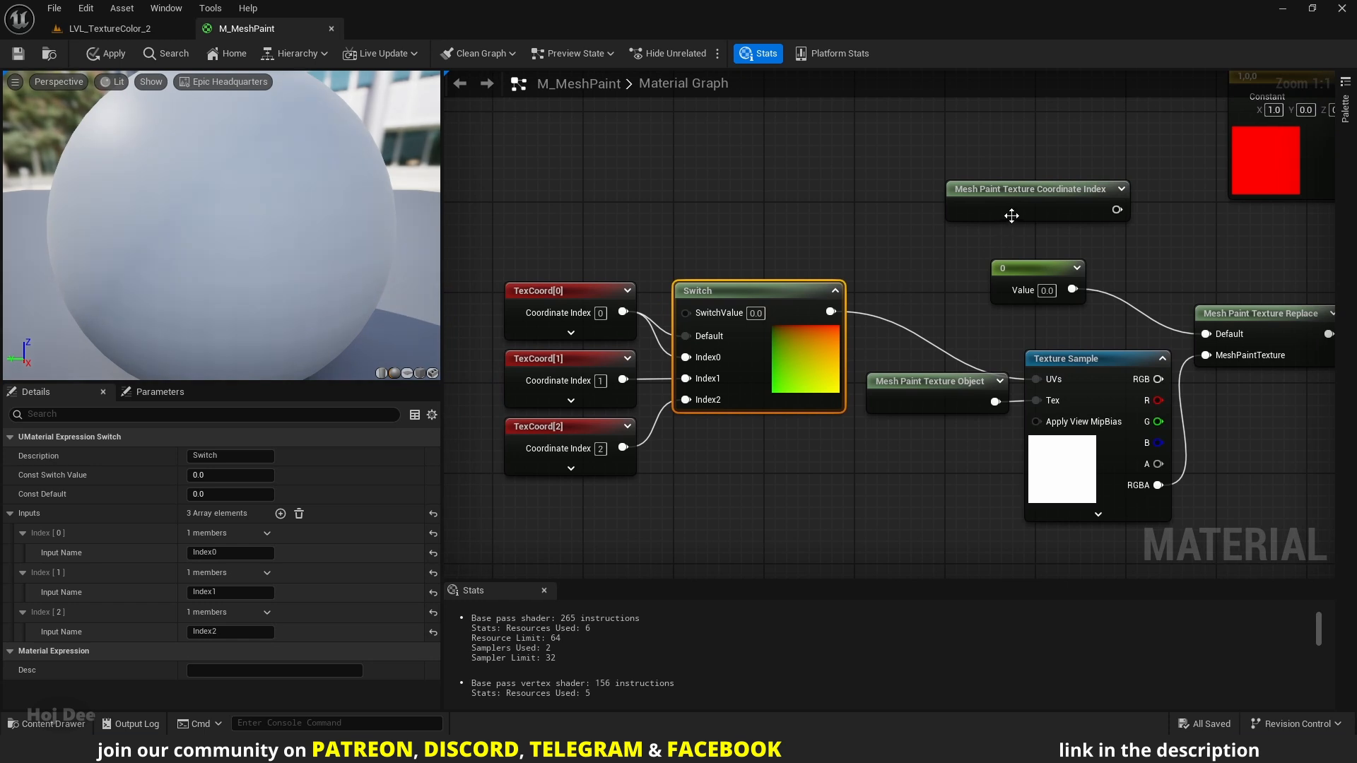
mouse_move(1012, 212)
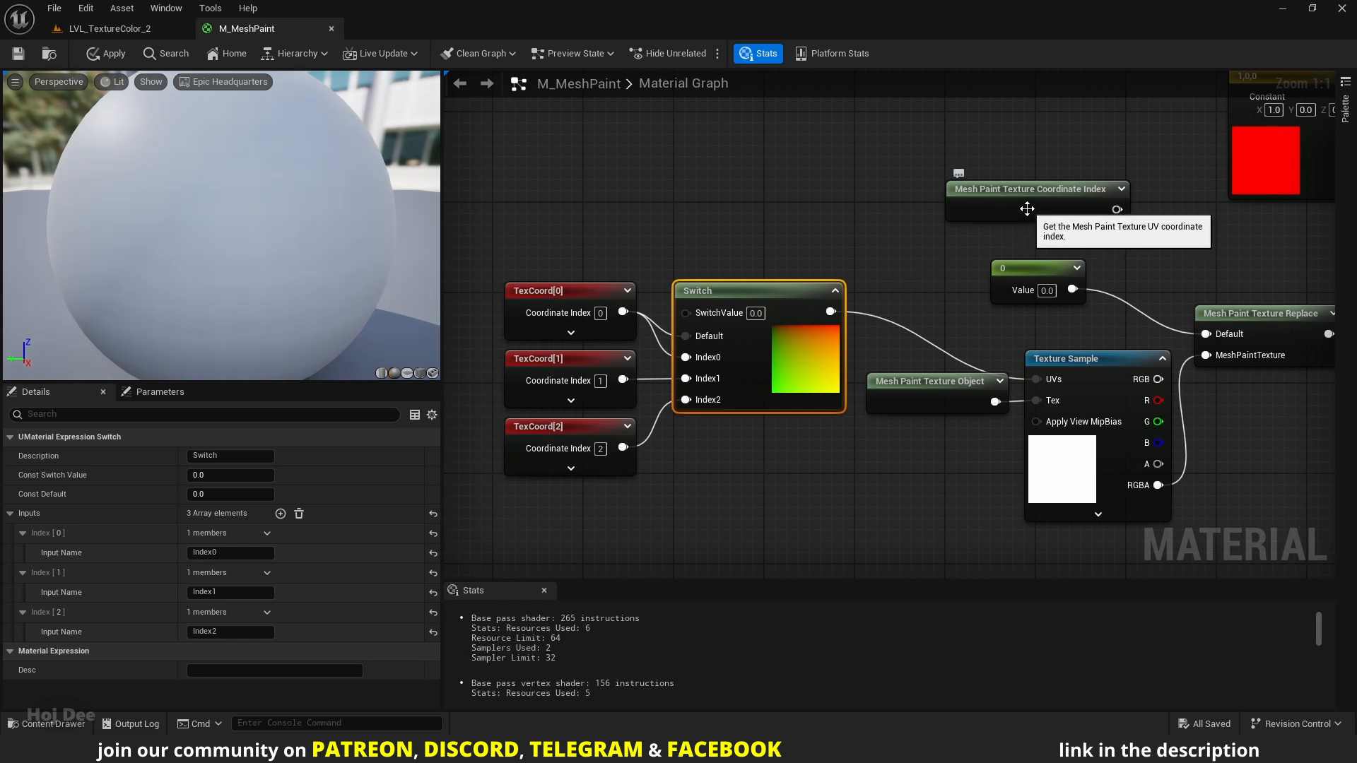
left_click_drag(1027, 209, 569, 223)
left_click_drag(653, 232, 688, 312)
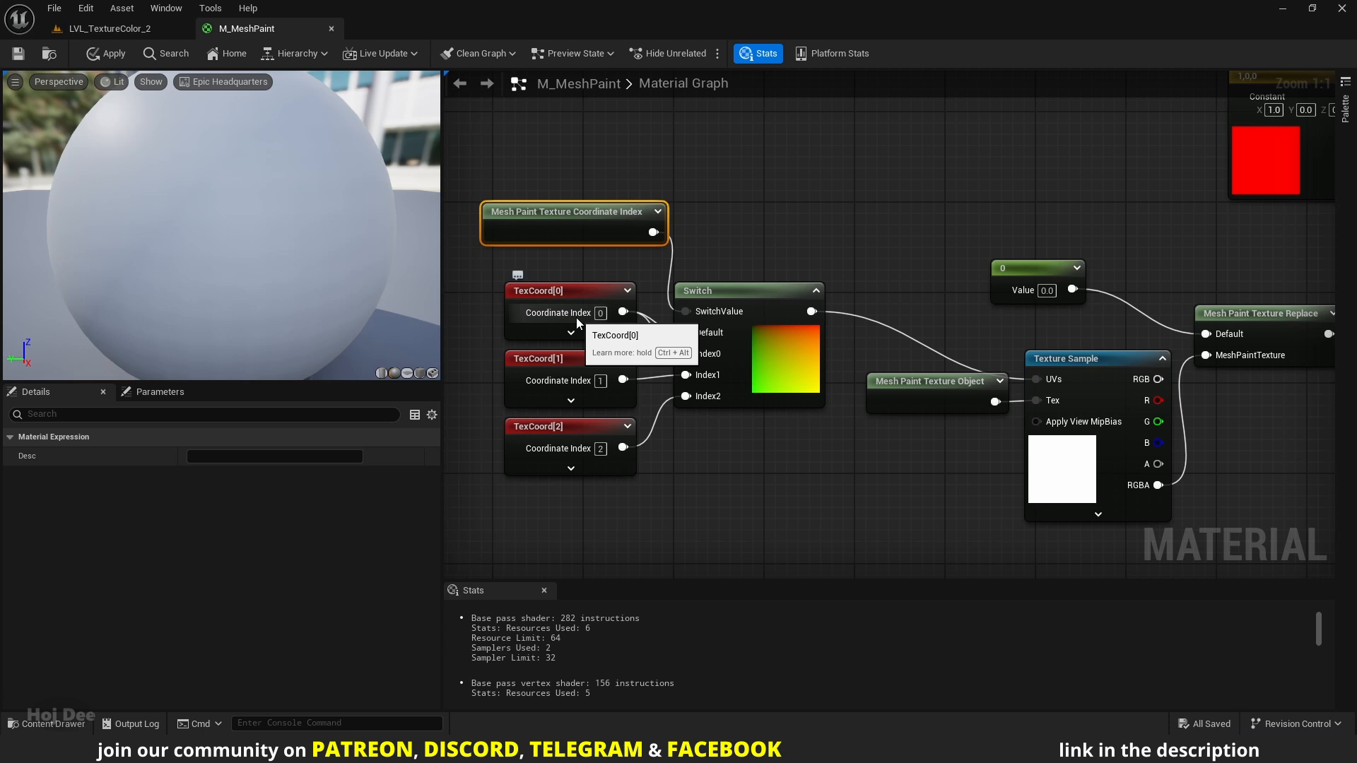
Step: Save the M_MeshPaint material and apply it from the LongVersion folder to the cylinder in the LVL_TextureColor_2 level
left_click(21, 55)
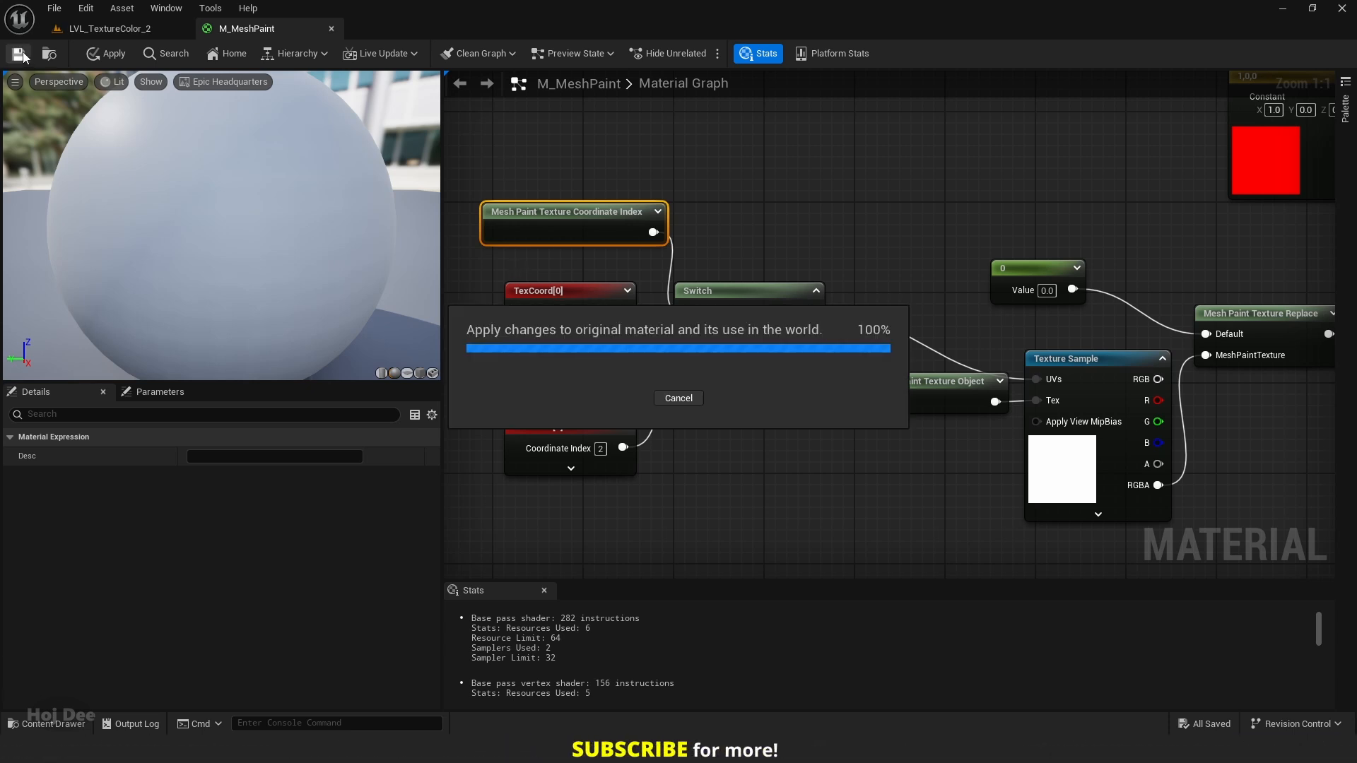
left_click(95, 34)
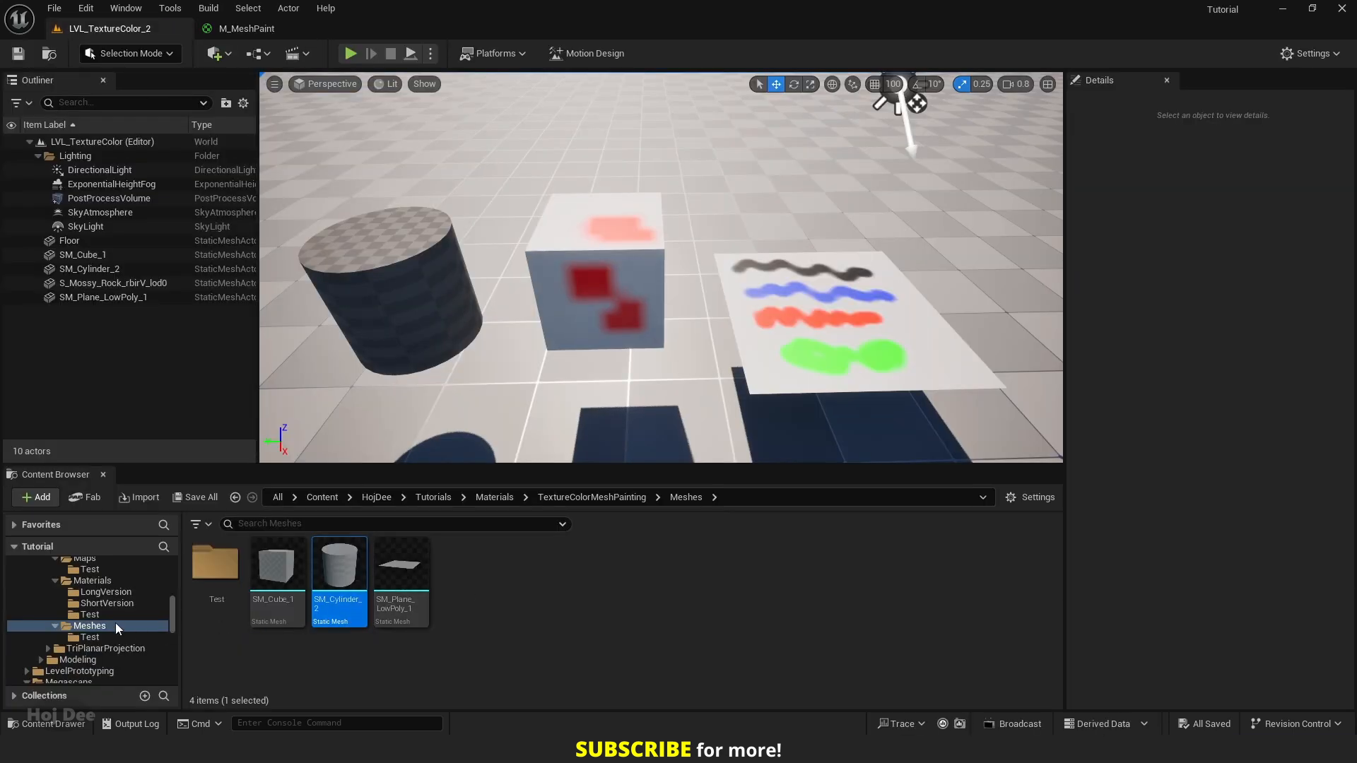
left_click(104, 596)
left_click(237, 552)
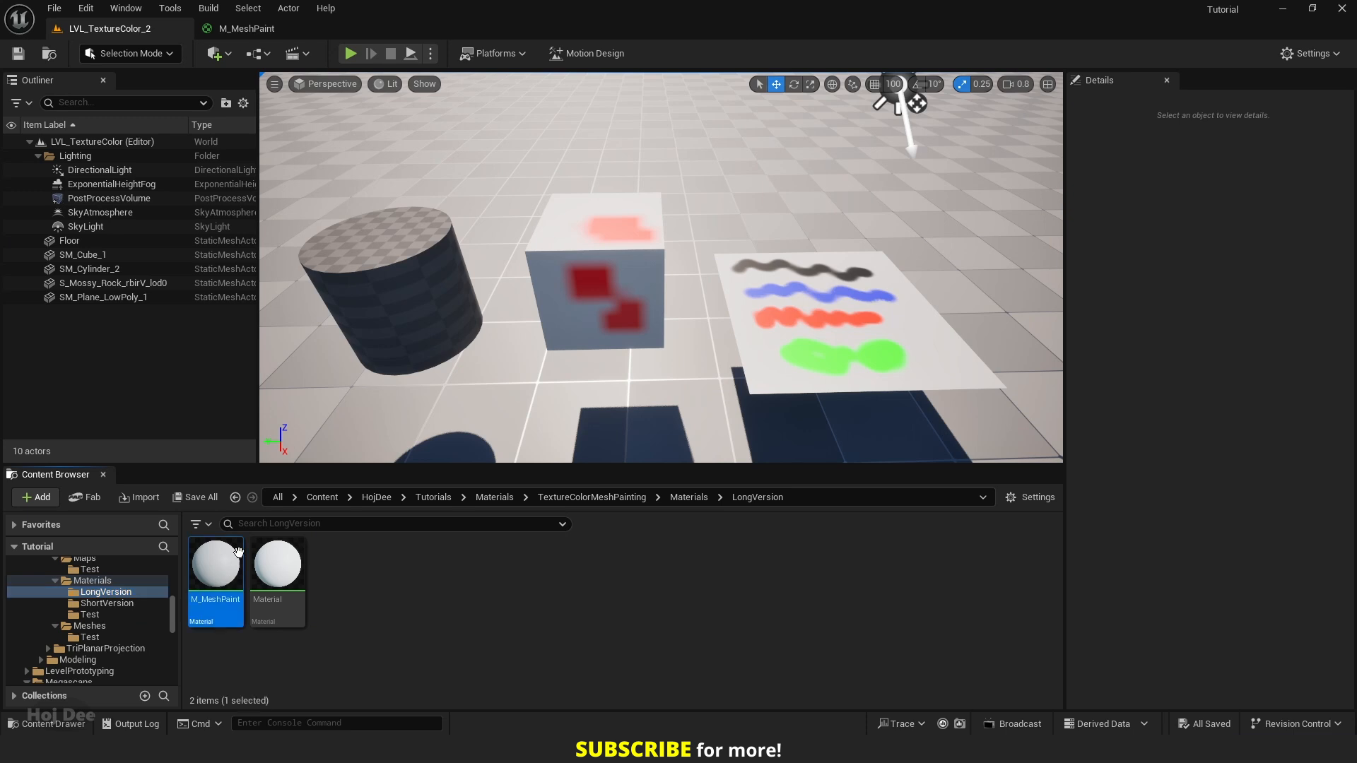
left_click_drag(237, 551, 384, 306)
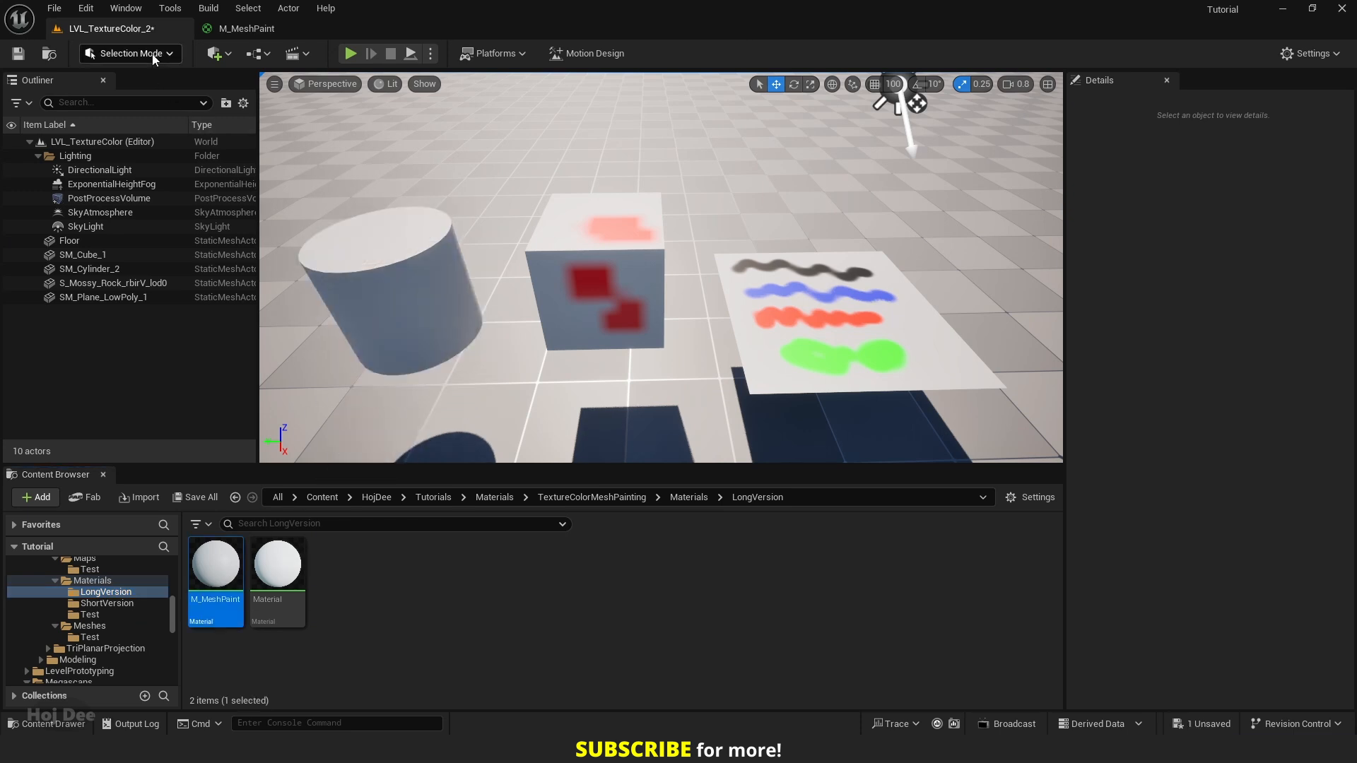
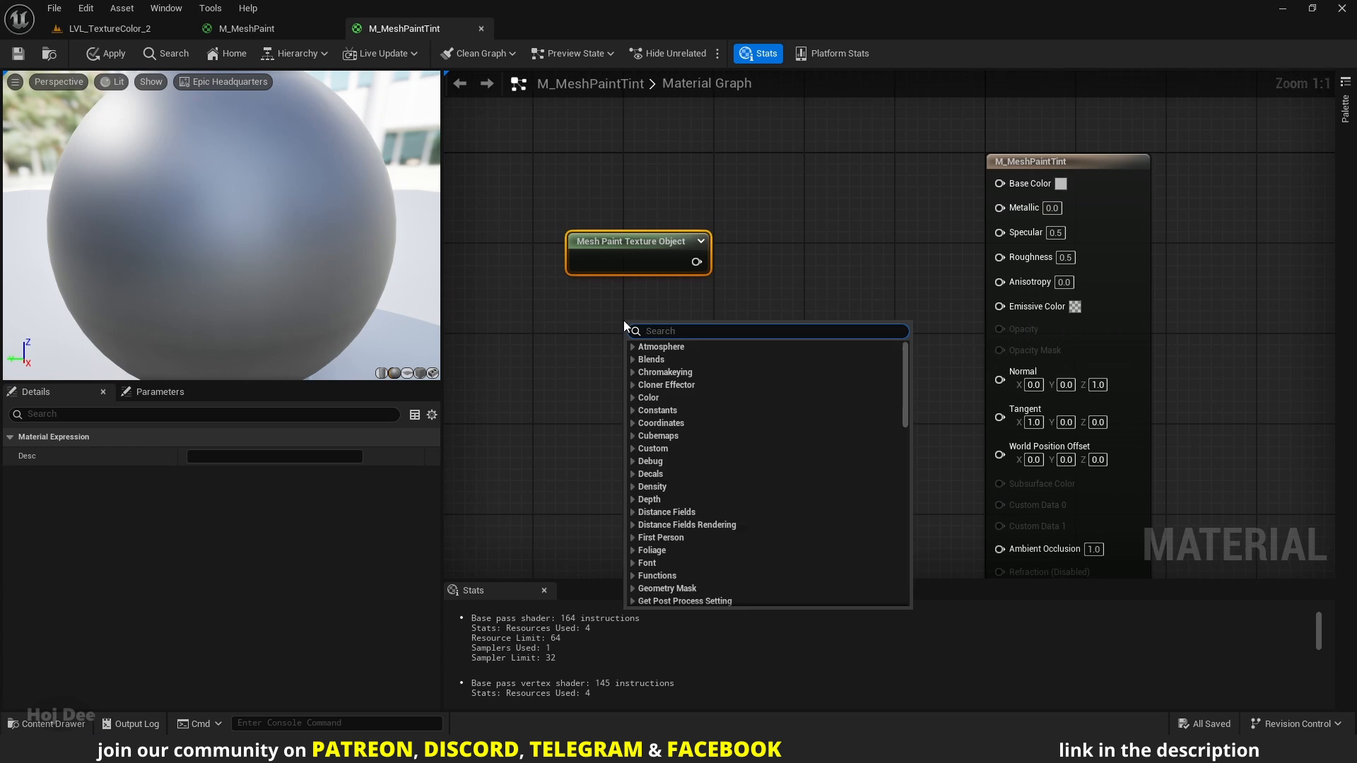
Step: Add a Mesh Paint Texture Replace node below the Mesh Paint Texture Object node in the M_MeshPaintTint graph
type("mesh paint")
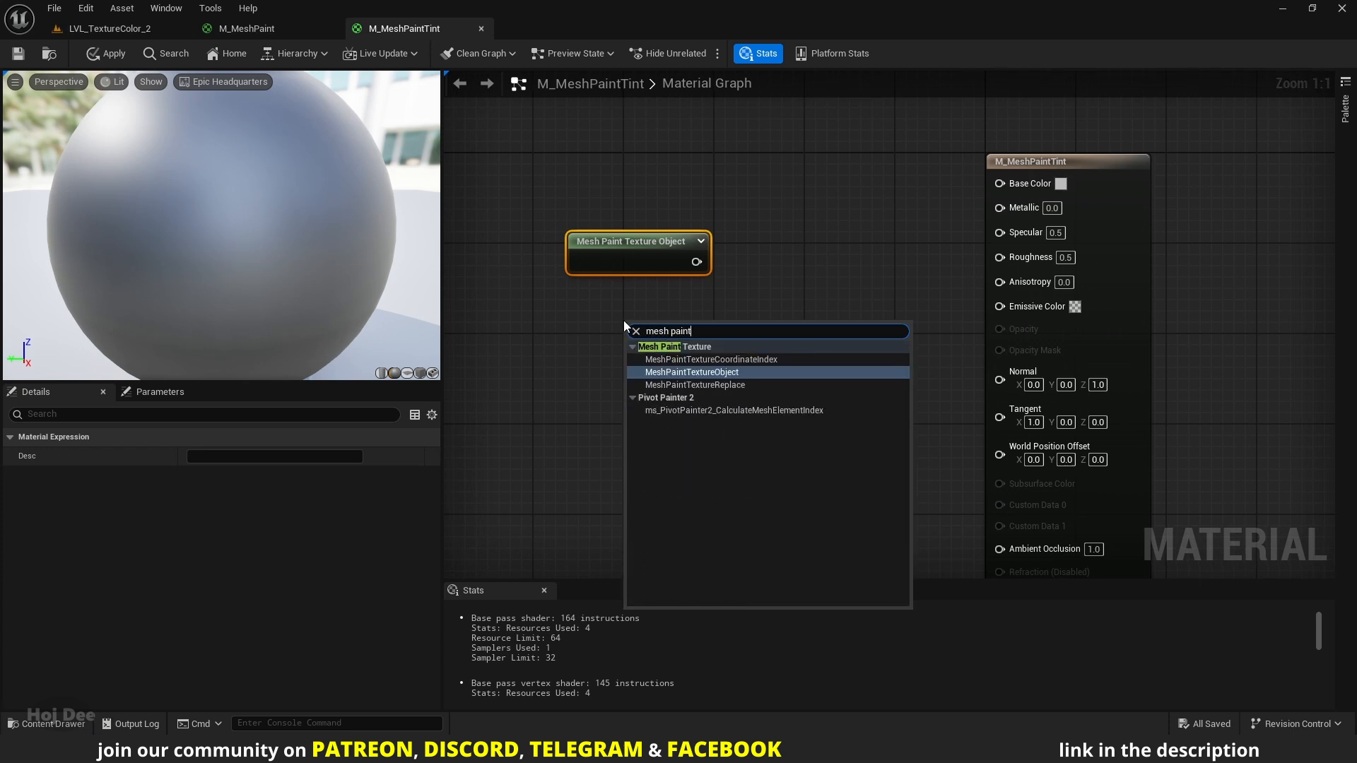
left_click(668, 386)
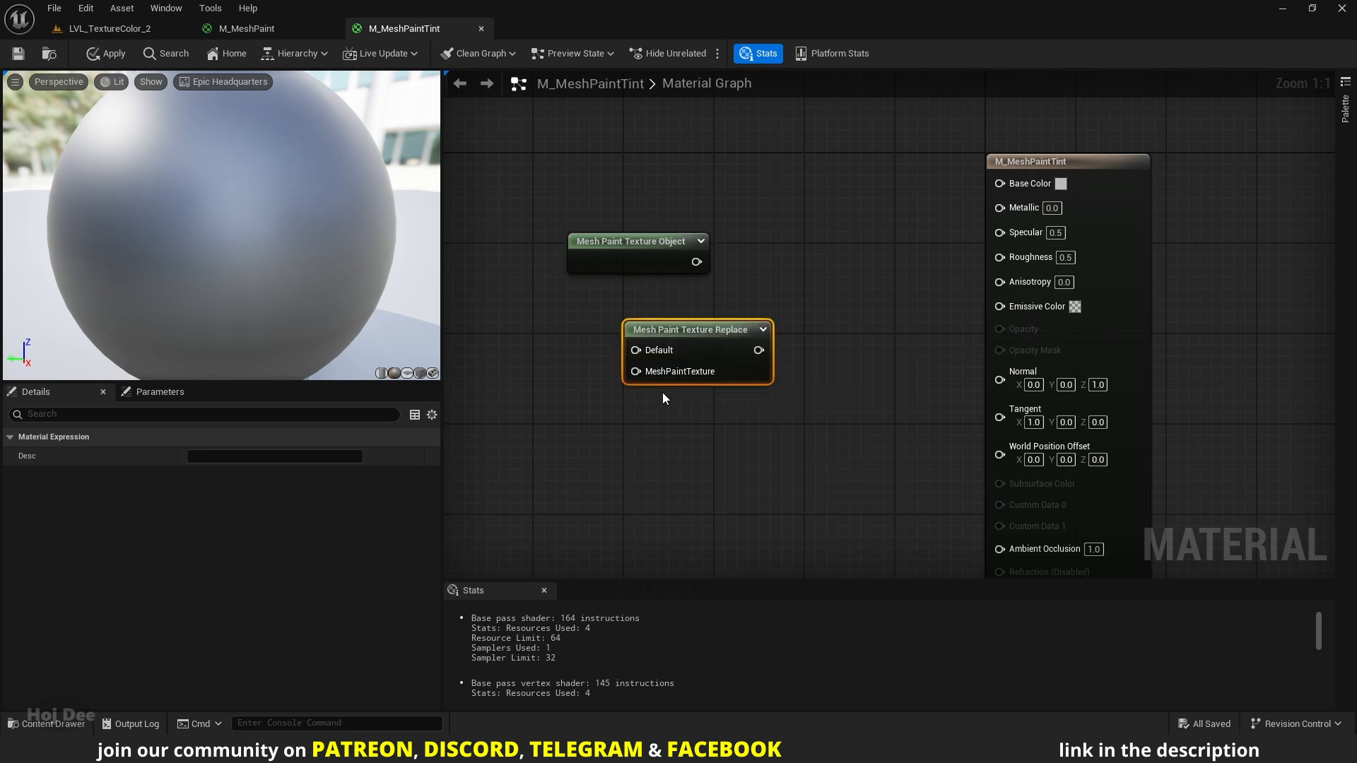
right_click_drag(749, 259, 756, 332)
Step: Add a Texture Sample node and connect the Mesh Paint Texture Object to its Tex input
left_click(770, 309)
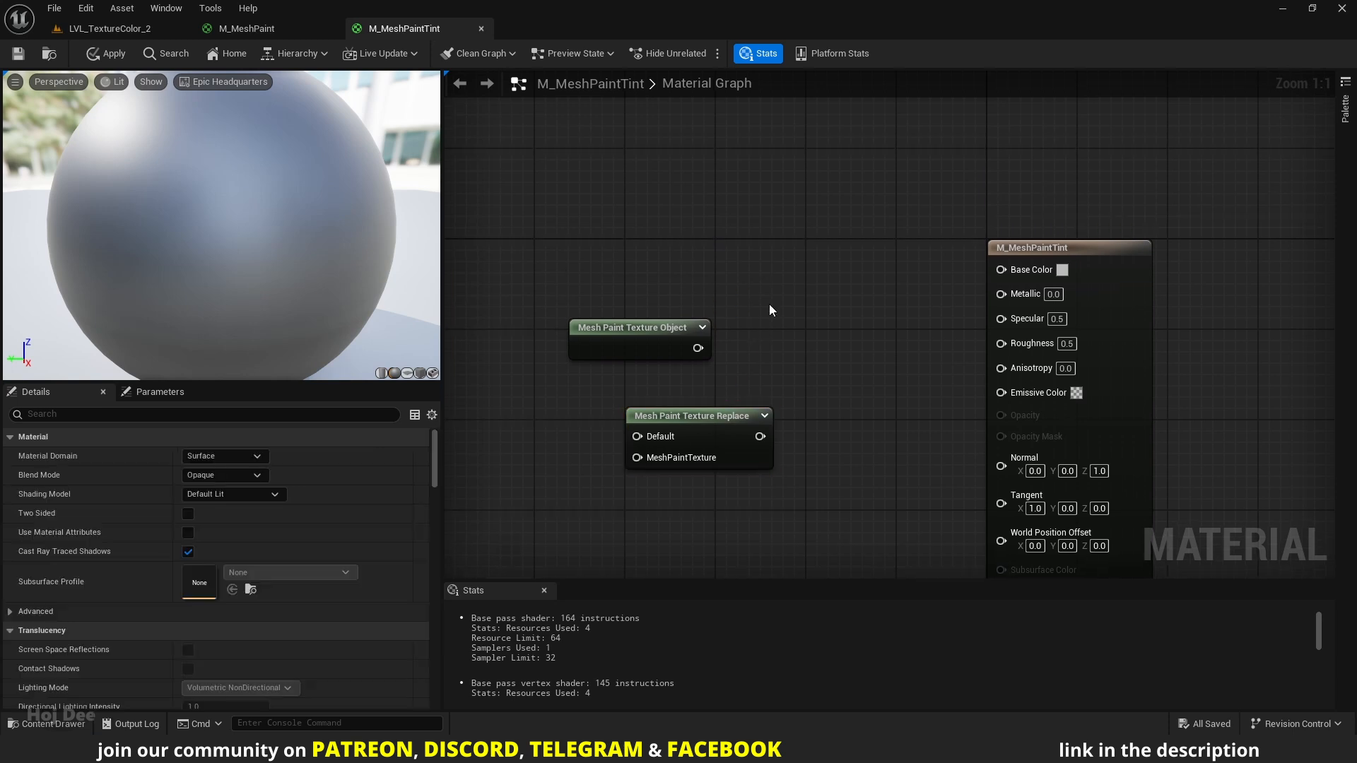
left_click_drag(769, 308, 715, 244)
mouse_move(683, 357)
left_mouse_down()
mouse_move(627, 312)
mouse_move(727, 293)
left_mouse_up()
left_click_drag(615, 303, 652, 297)
Step: Connect the Texture Sample's RGB output to the Replace node's MeshPaintTexture input and arrange the three nodes in a row
mouse_move(850, 269)
left_mouse_down()
mouse_move(866, 279)
mouse_move(643, 392)
mouse_move(628, 424)
mouse_move(637, 457)
left_mouse_up()
mouse_move(701, 420)
left_mouse_down()
mouse_move(972, 265)
mouse_move(940, 206)
mouse_move(956, 208)
left_mouse_up()
left_click_drag(841, 226, 642, 297)
right_click_drag(836, 352, 903, 405)
mouse_move(879, 352)
left_mouse_down()
mouse_move(654, 371)
mouse_move(677, 373)
left_mouse_up()
left_click(802, 393)
left_click_drag(818, 298, 806, 318)
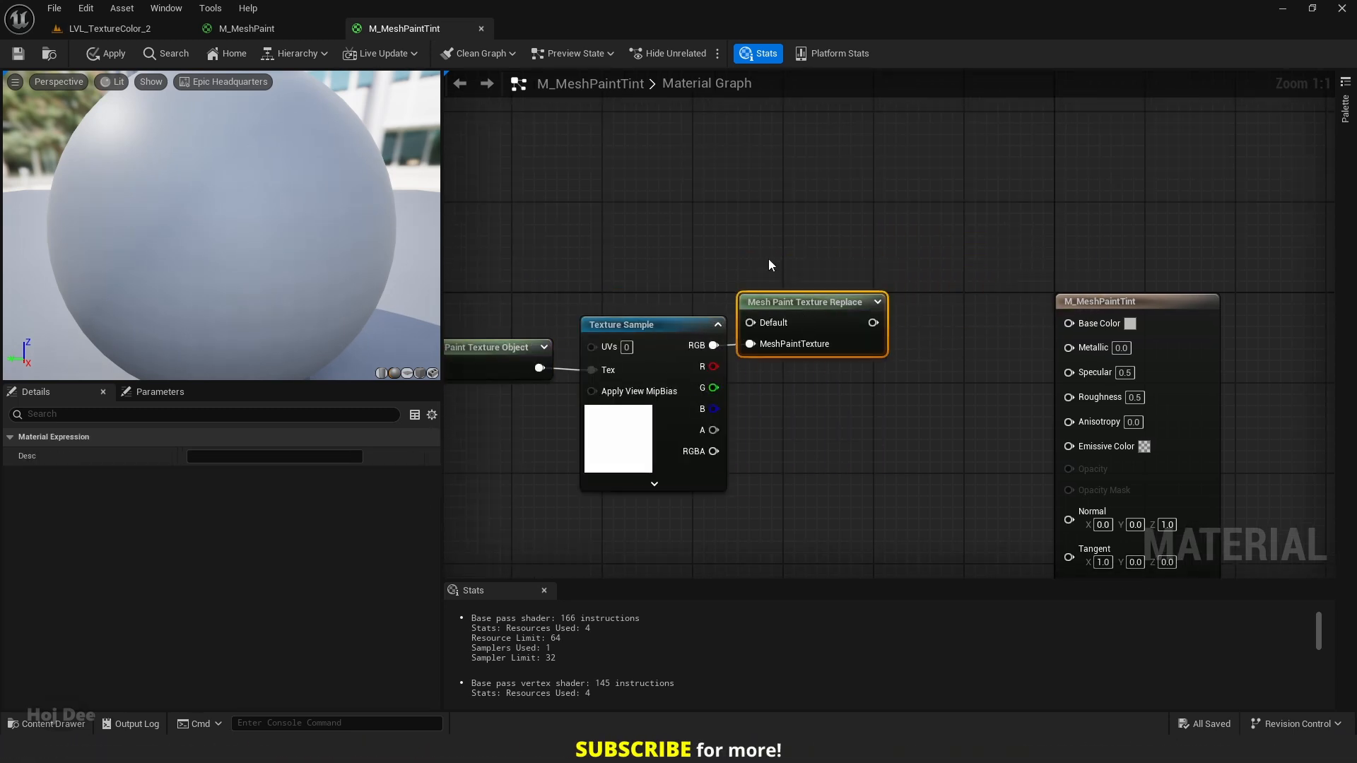
Step: Add a three-component Constant node above the Texture Sample and connect it to the Replace node's Default input
right_click_drag(760, 262, 848, 276)
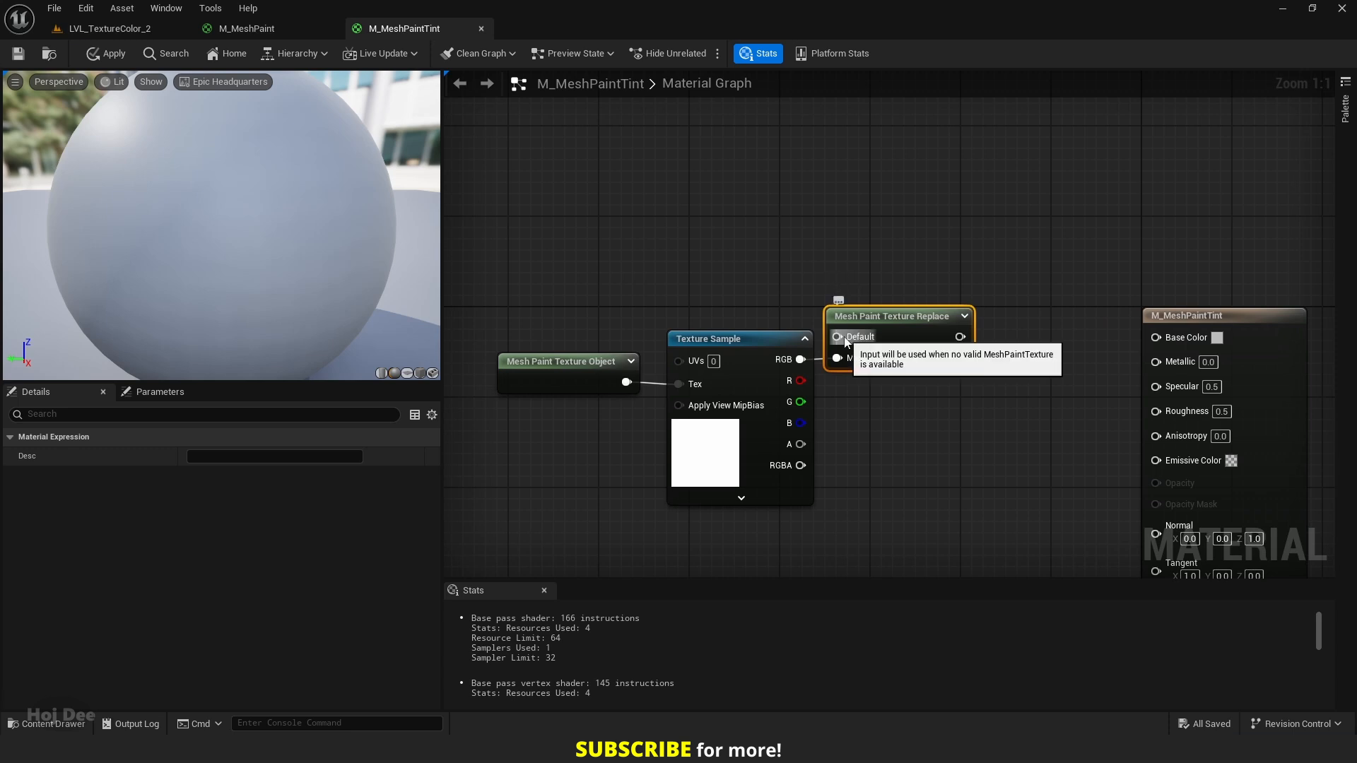
left_click(663, 227)
left_click_drag(717, 238, 638, 181)
left_click_drag(724, 201, 836, 337)
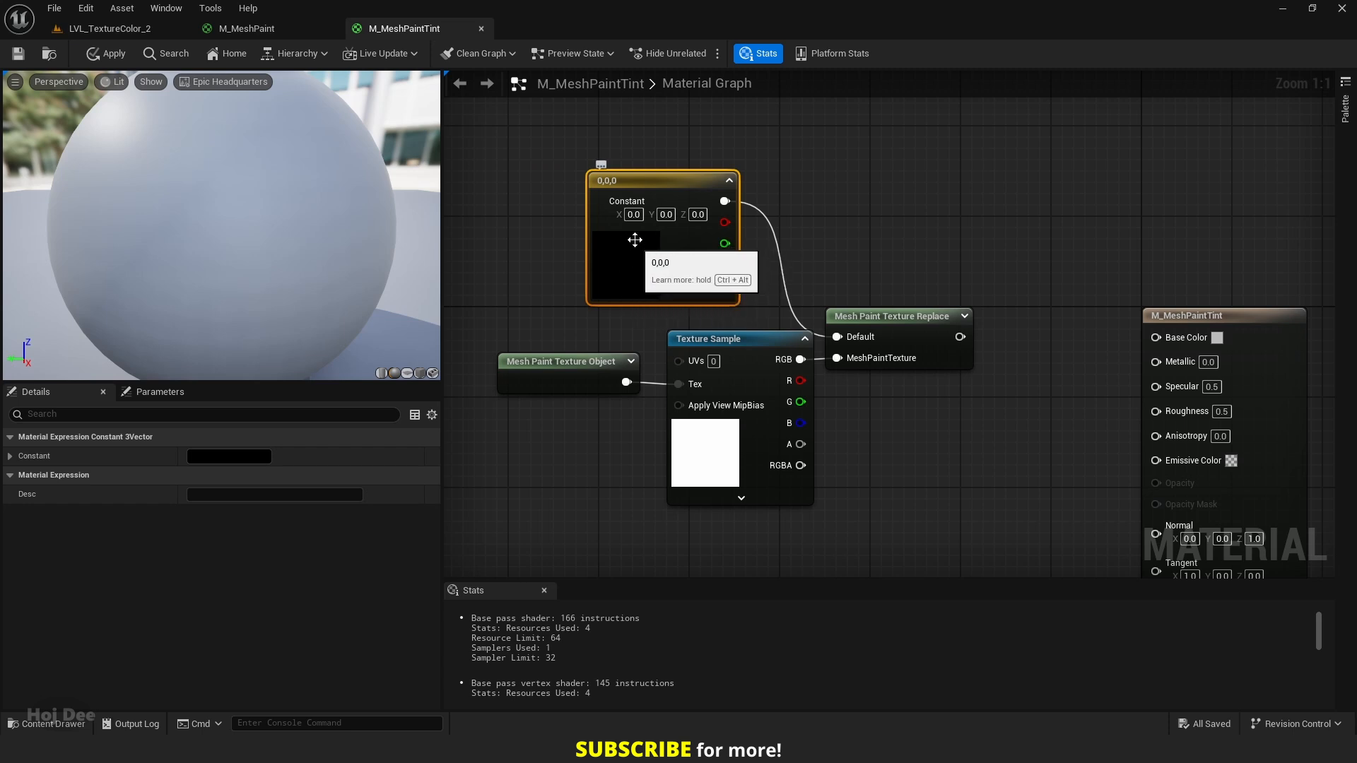
Step: Set the Constant node's X, Y and Z values to 1 to make it white
type("1")
key("Return")
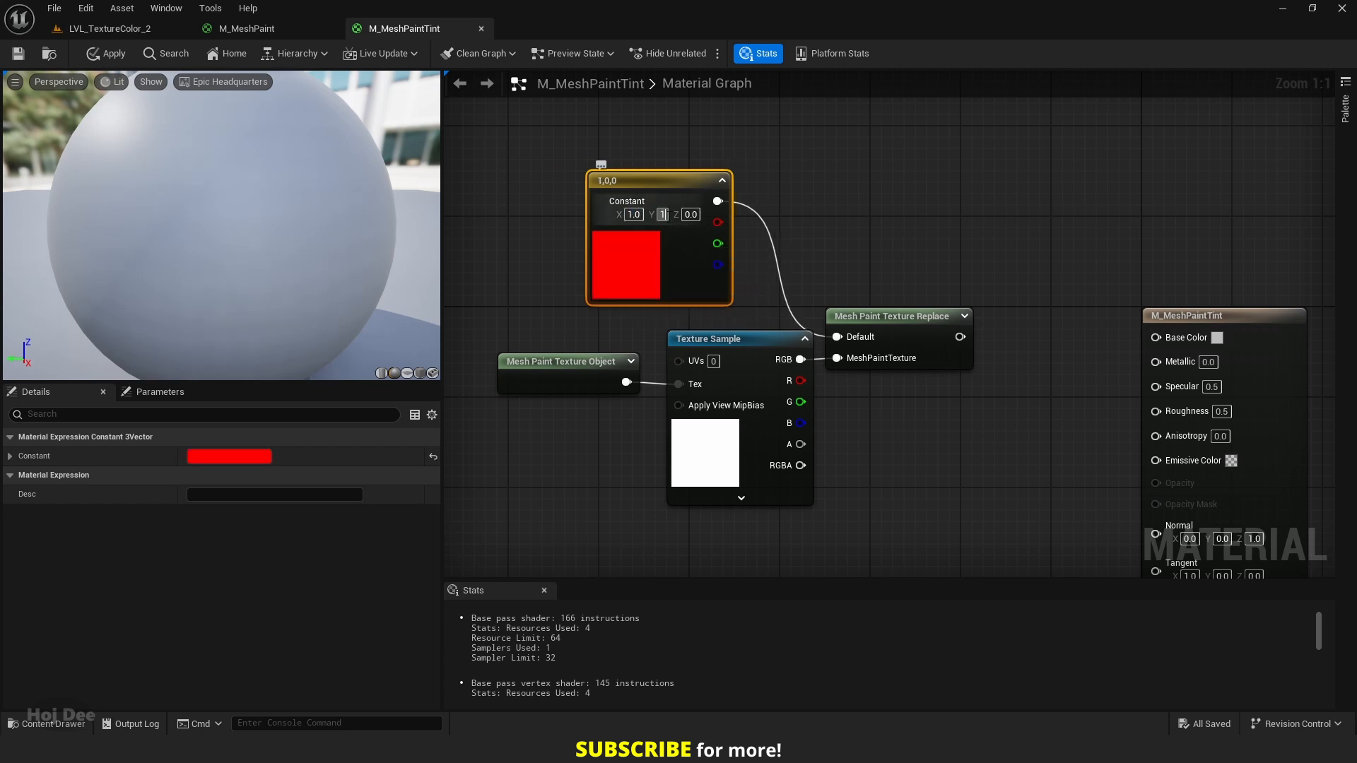
type("1")
key("Return")
type("1")
key("Return")
Step: Connect the Mesh Paint Texture Replace output to the Base Color of M_MeshPaintTint
right_click_drag(858, 219, 677, 327)
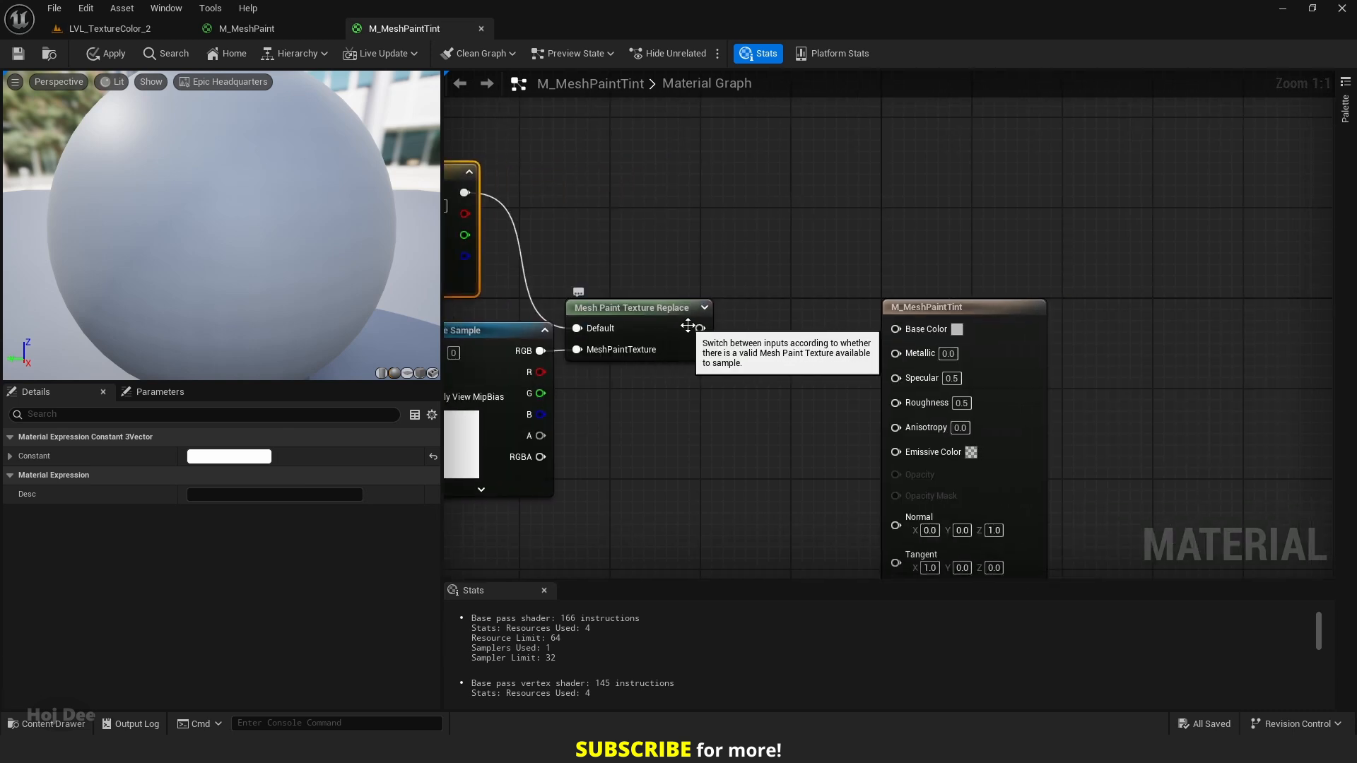
left_click_drag(700, 328, 774, 330)
left_click_drag(887, 333, 895, 330)
right_click_drag(784, 385, 924, 427)
Step: Save the M_MeshPaintTint material and apply it to the checkered plane in the LVL_TextureColor_2 level
left_click(18, 54)
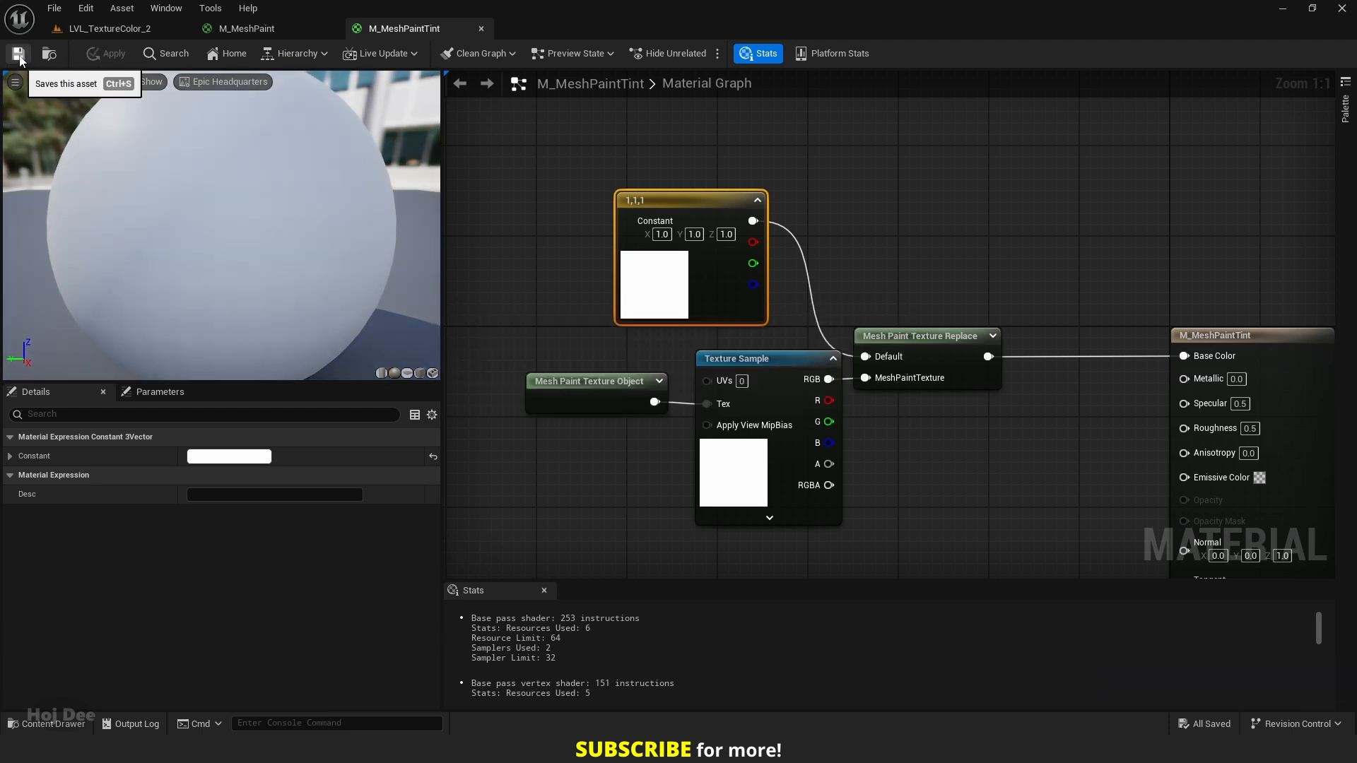
left_click(84, 33)
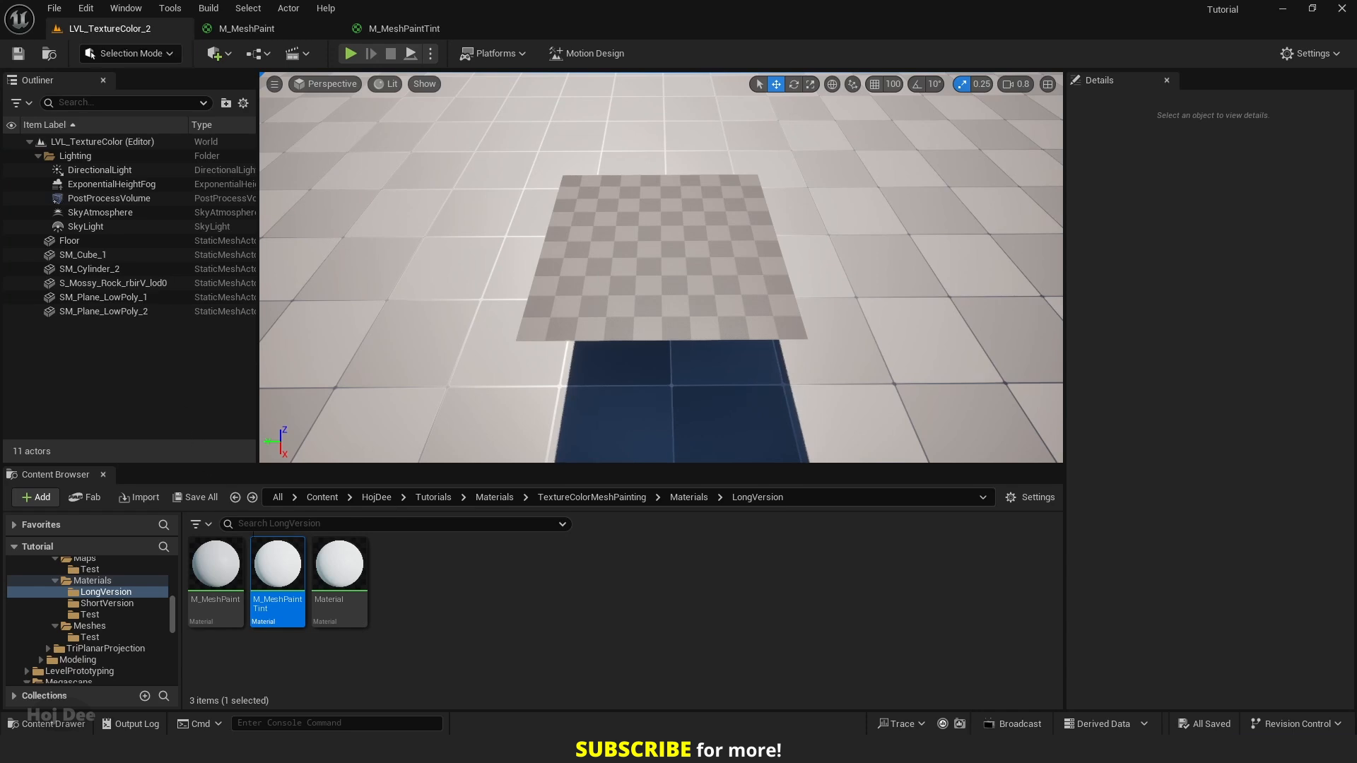
left_click_drag(278, 564, 658, 293)
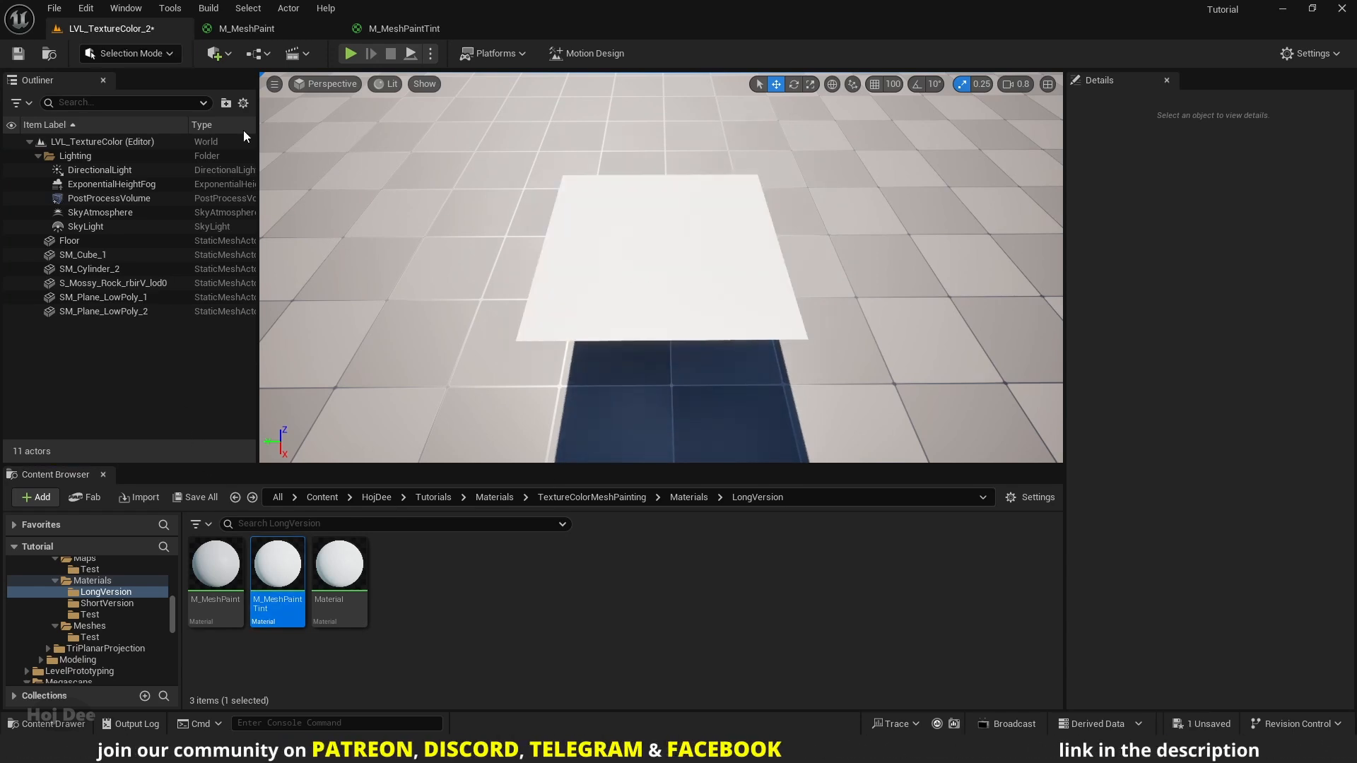
Step: Switch to Mesh Paint mode with Texture Color painting and add a mesh paint texture to SM_Plane_LowPoly_2
left_click(160, 55)
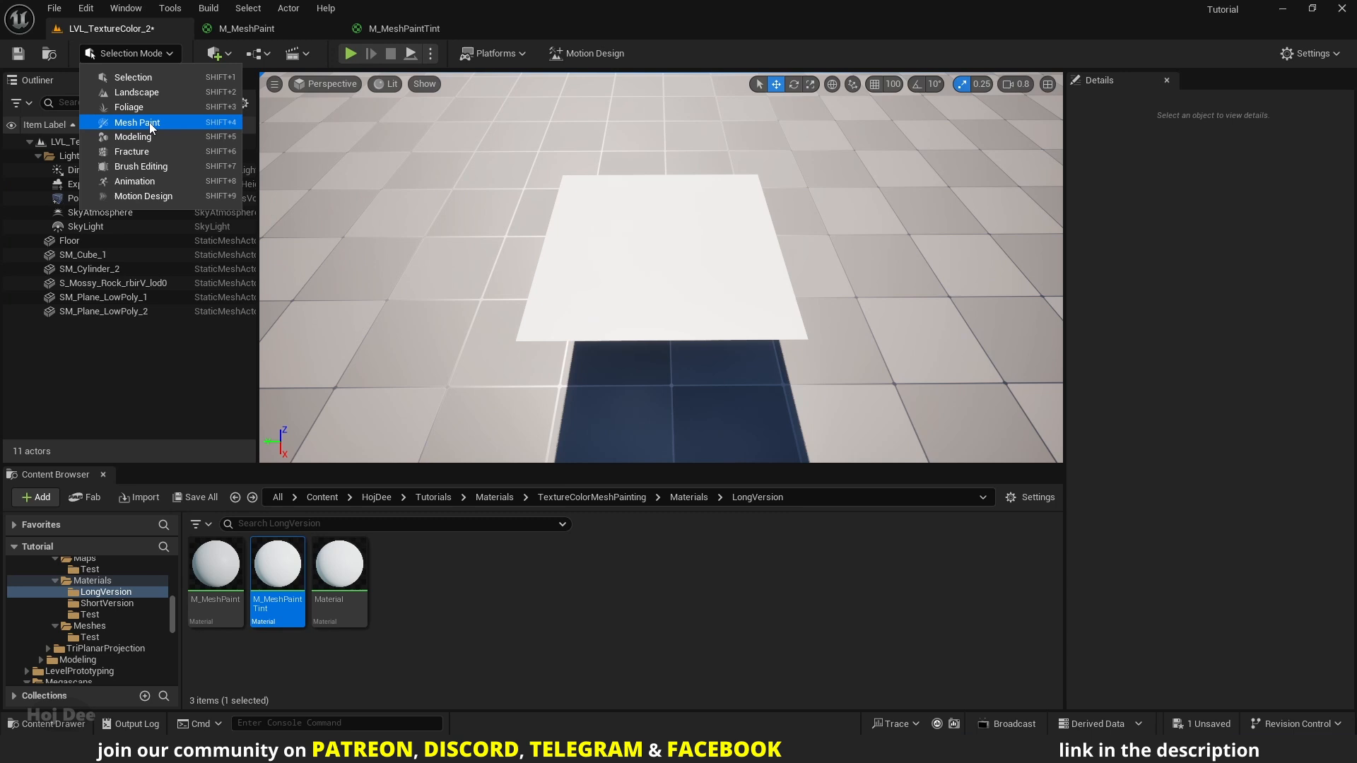
left_click(149, 121)
left_click(167, 93)
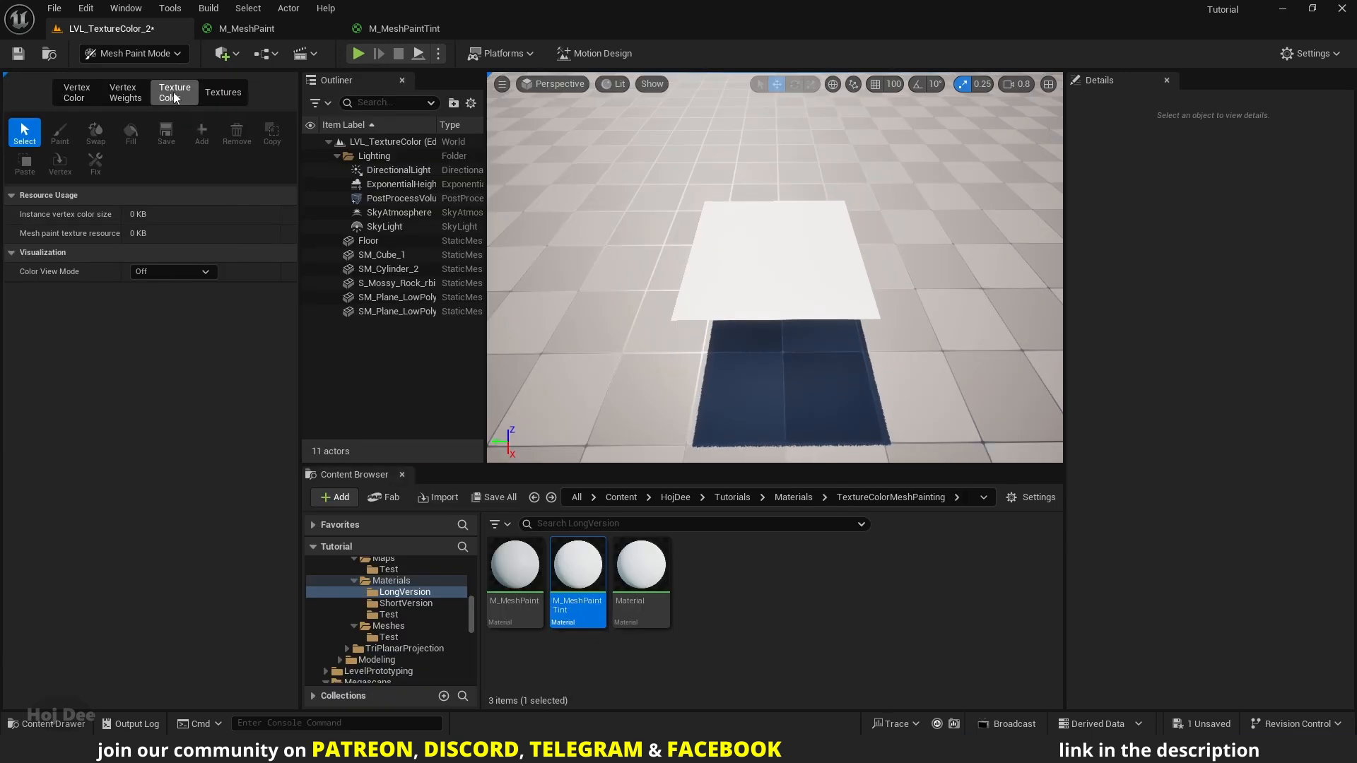
left_click(766, 256)
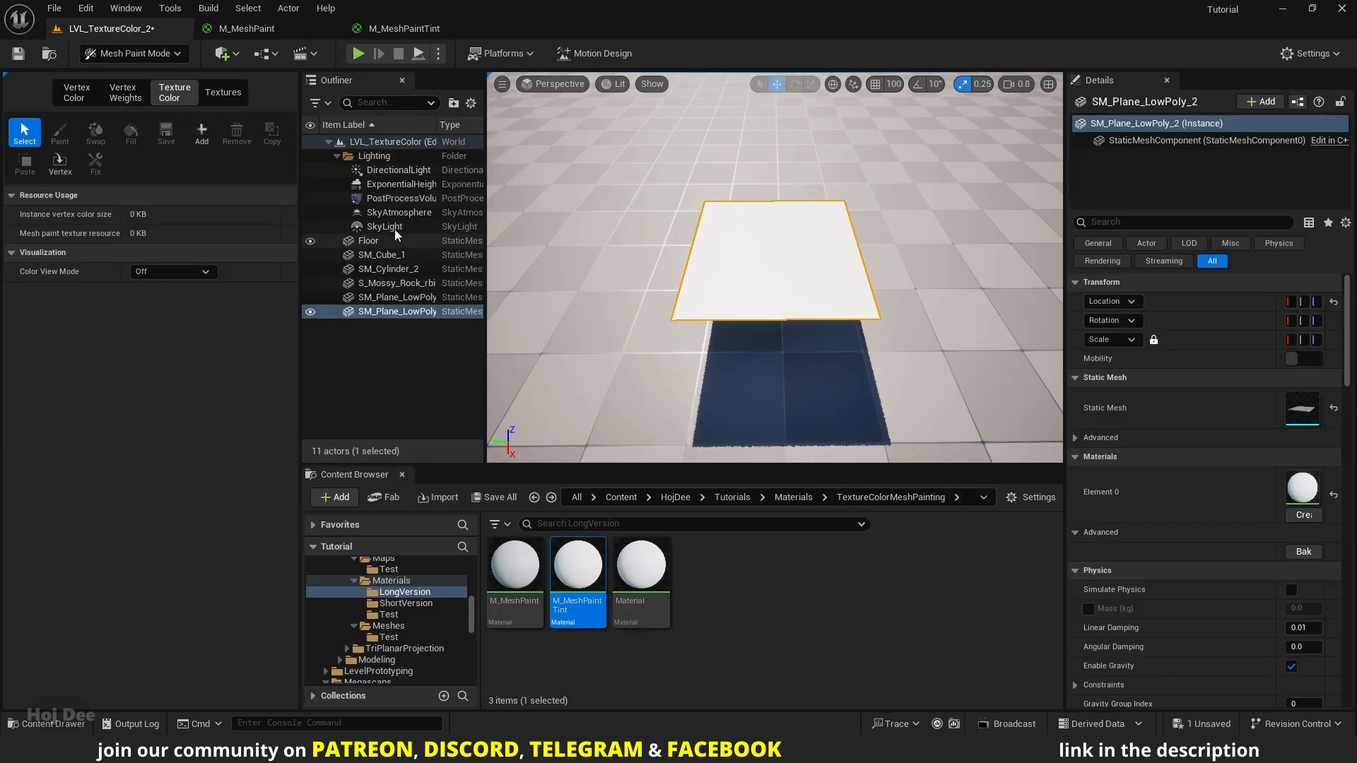
left_click(205, 140)
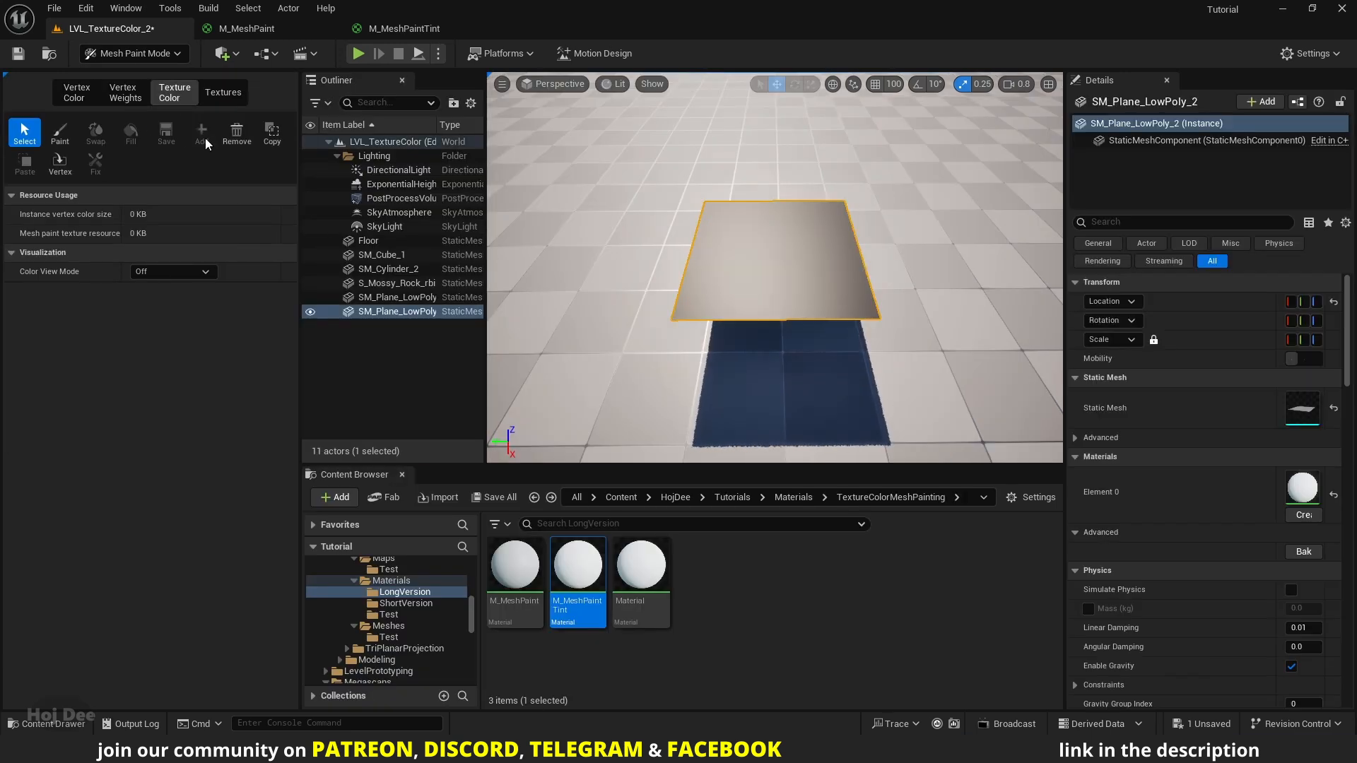
Step: Activate the Paint tool for the plane and enable the Green and Blue channels alongside Red
left_click(61, 133)
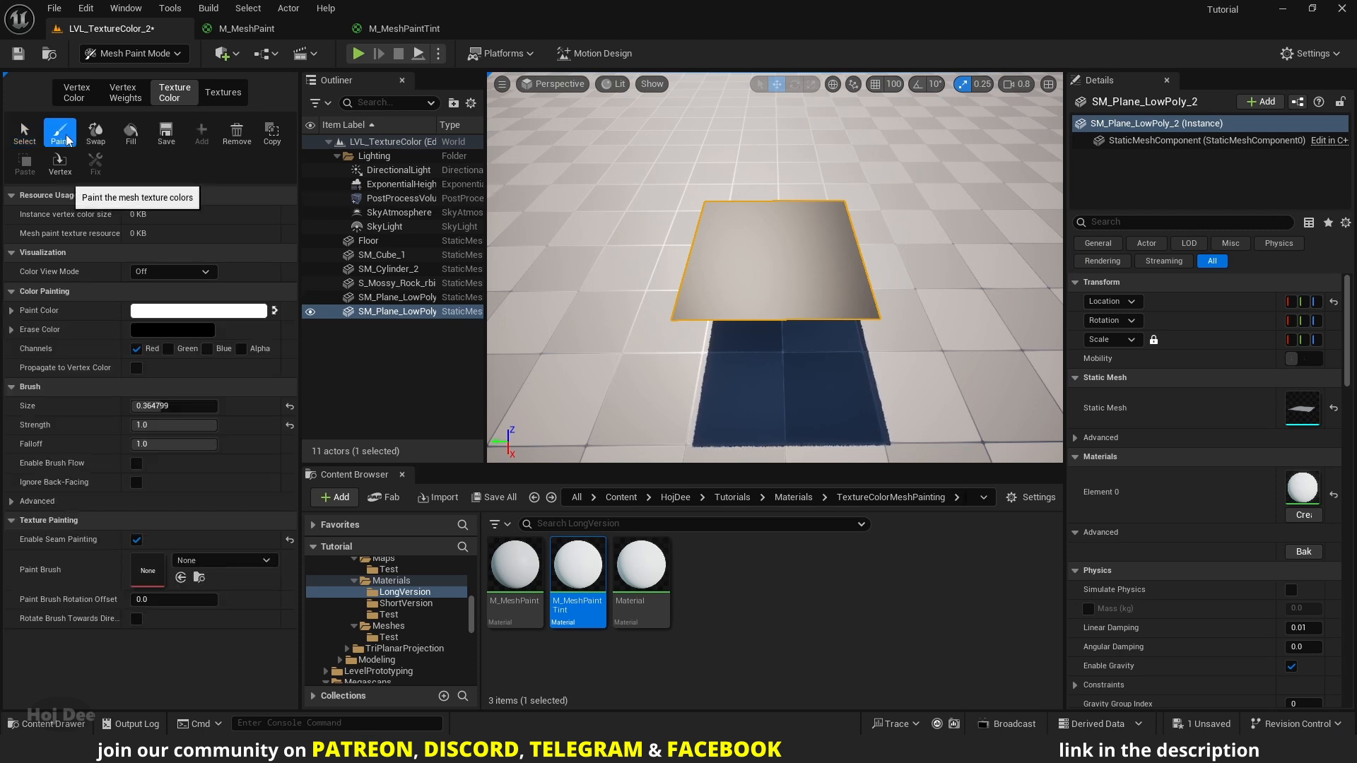
left_click(401, 29)
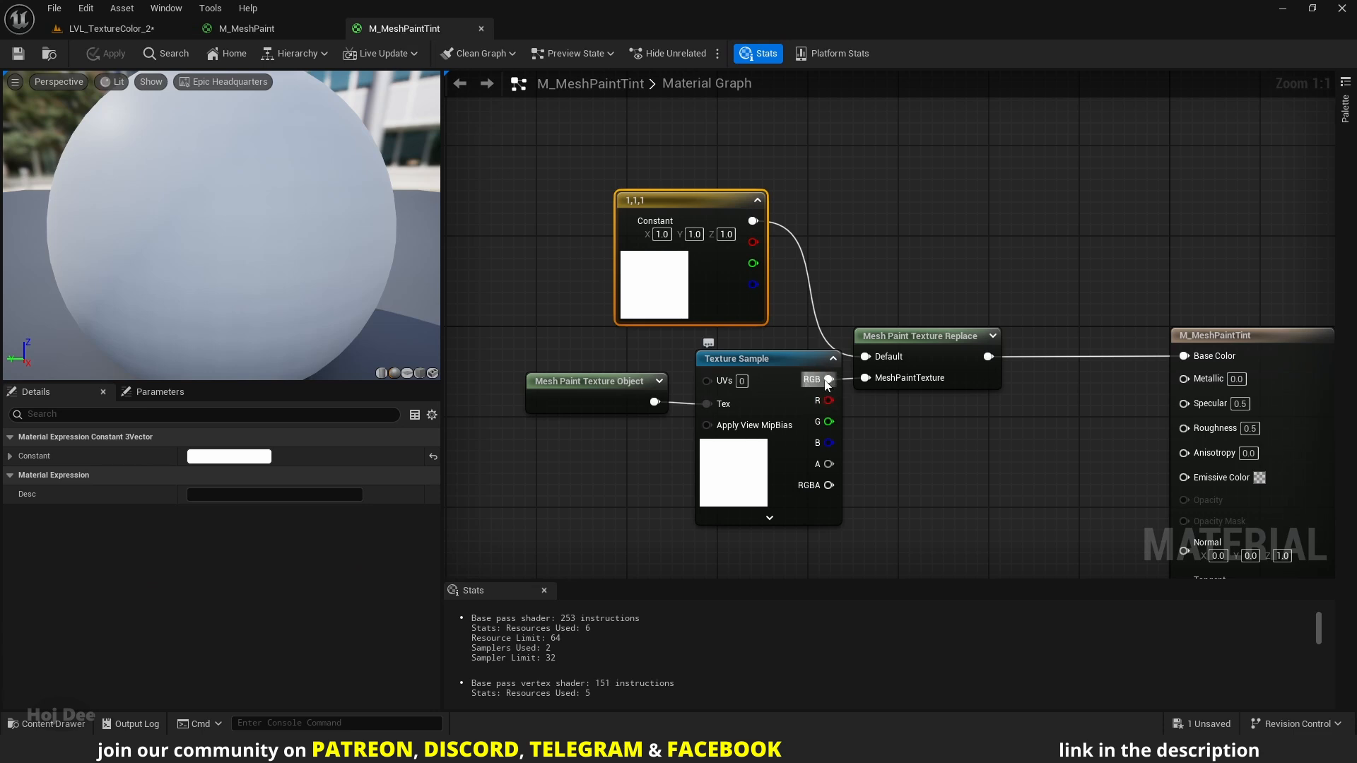
left_click(64, 29)
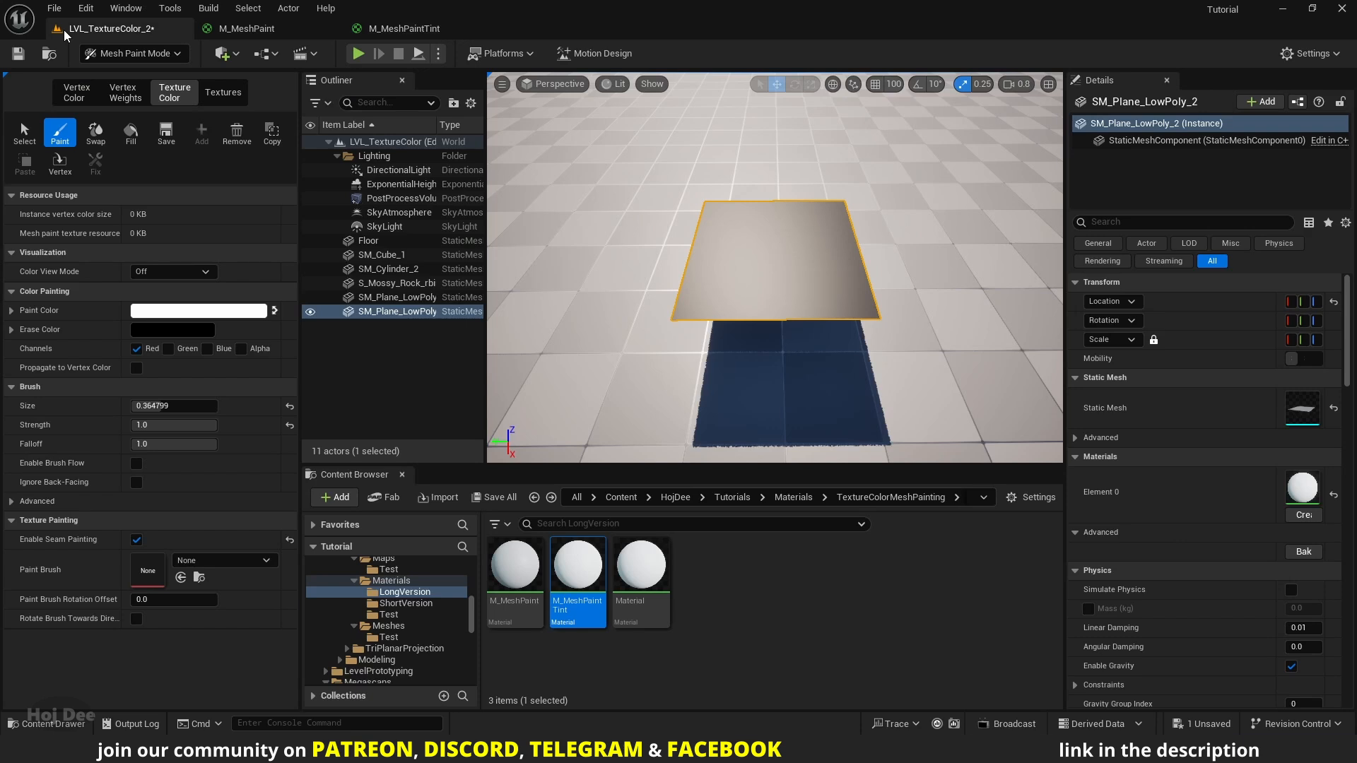
left_click(168, 350)
scroll(716, 289, "up", 1)
scroll(716, 289, "up", 4)
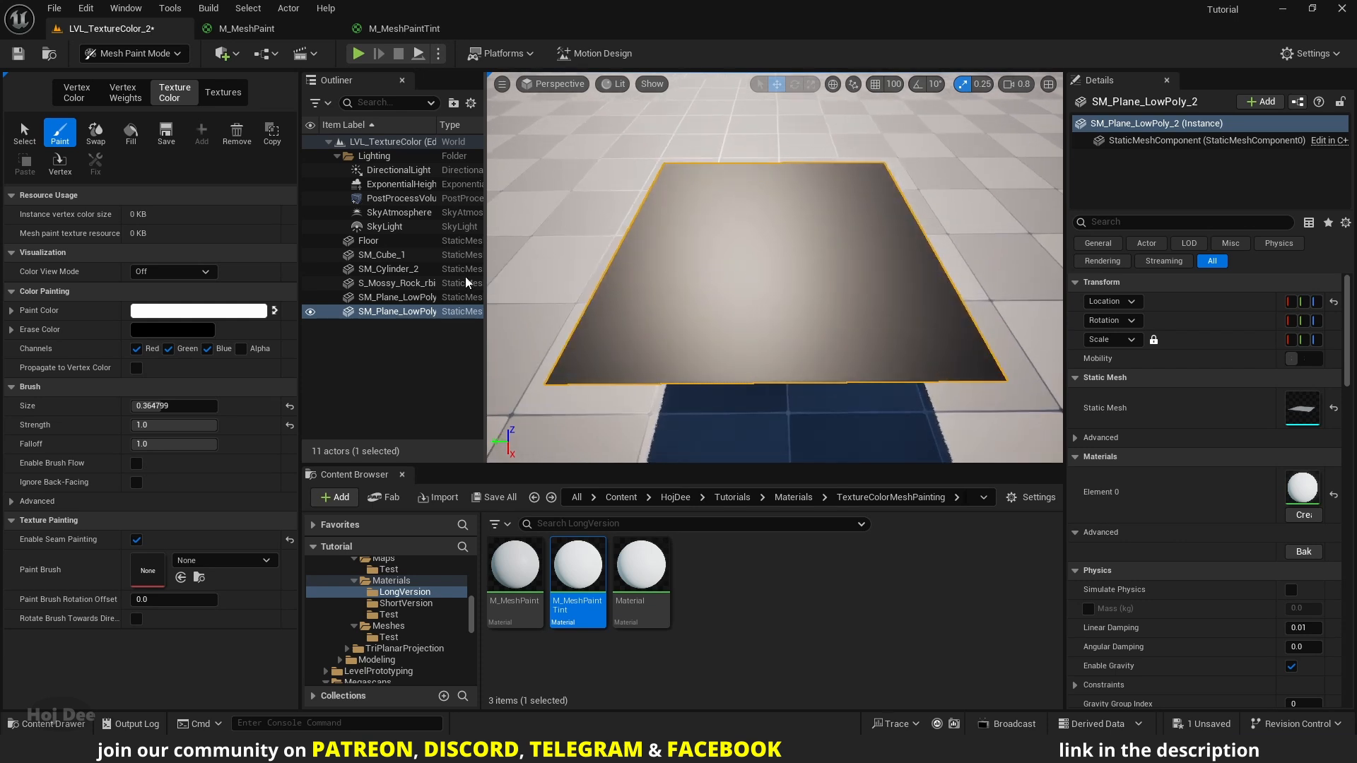
Step: Set the paint color to a light orange, hex sRGB FFD1AEFF, and paint a patch near the plane's front edge
left_click(167, 311)
left_click_drag(266, 426, 287, 443)
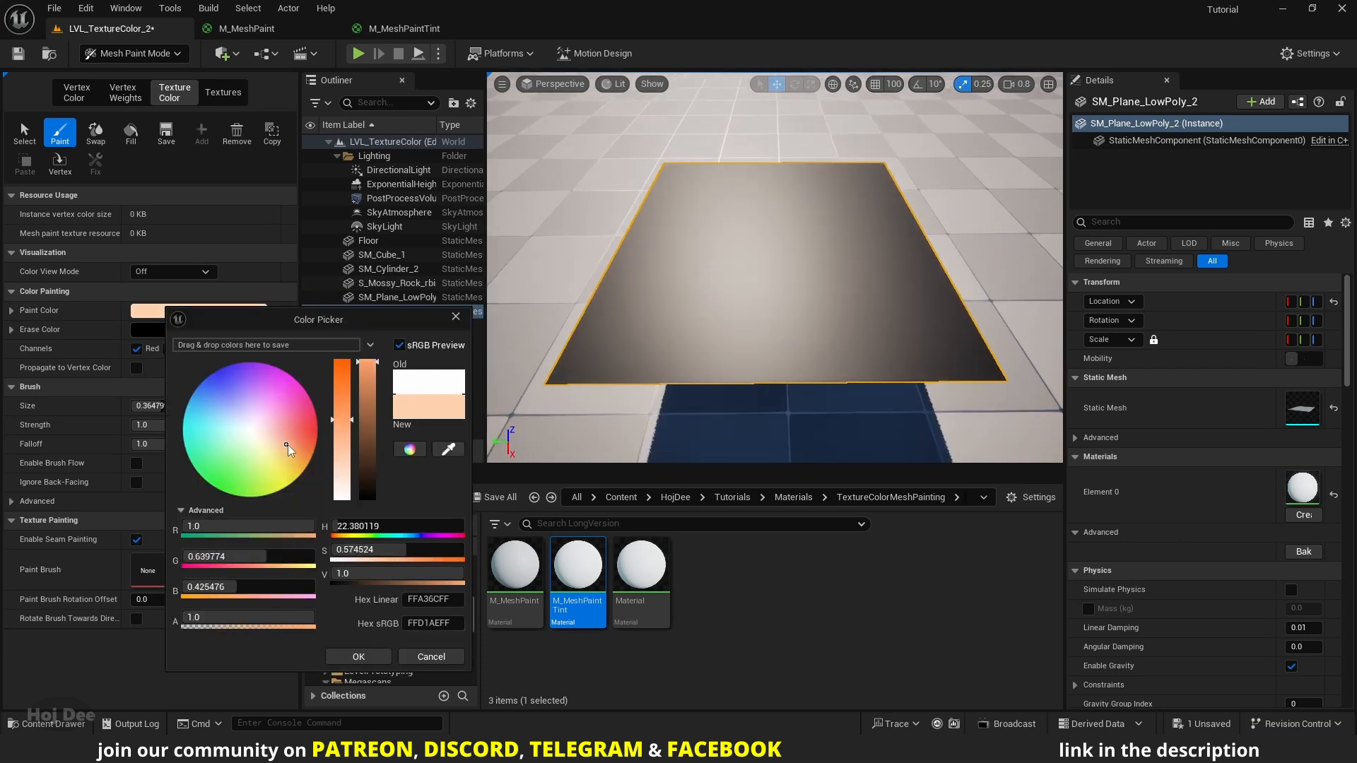
left_click(374, 651)
mouse_move(672, 318)
left_mouse_down()
mouse_move(685, 303)
mouse_move(775, 311)
mouse_move(727, 303)
mouse_move(668, 318)
left_mouse_up()
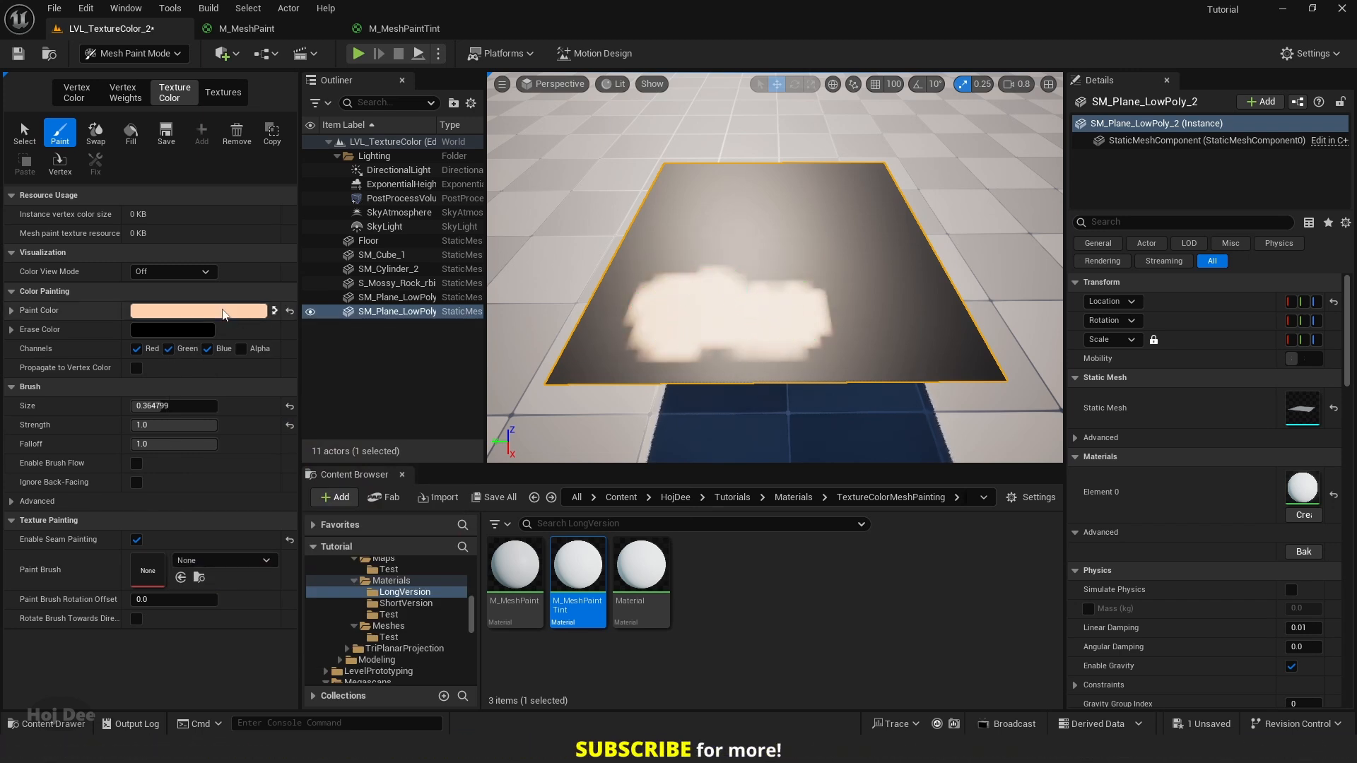
Step: Set the paint color to light purple, reduce the brush size to 0.2384, and paint a patch near the plane's far-left corner
left_click(223, 311)
left_click(292, 388)
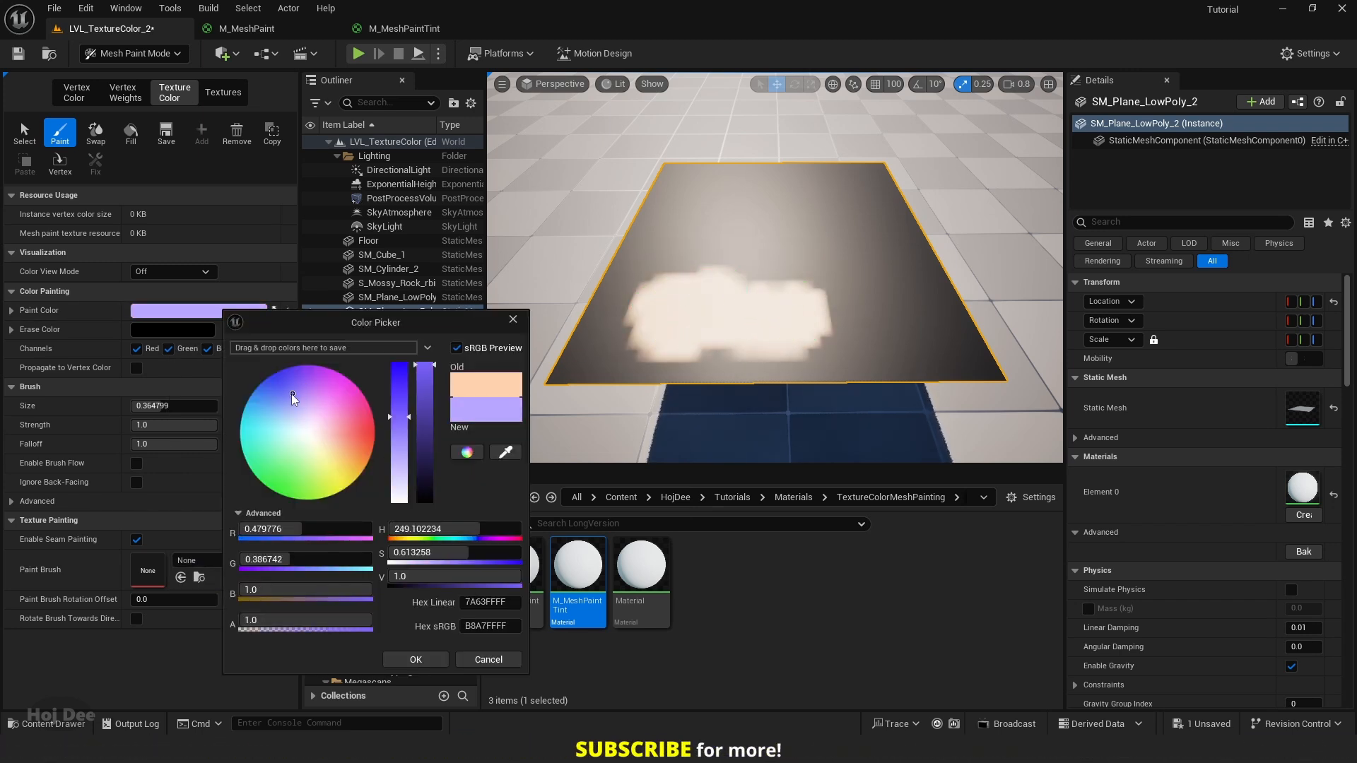
left_click(414, 660)
left_click_drag(162, 407, 152, 406)
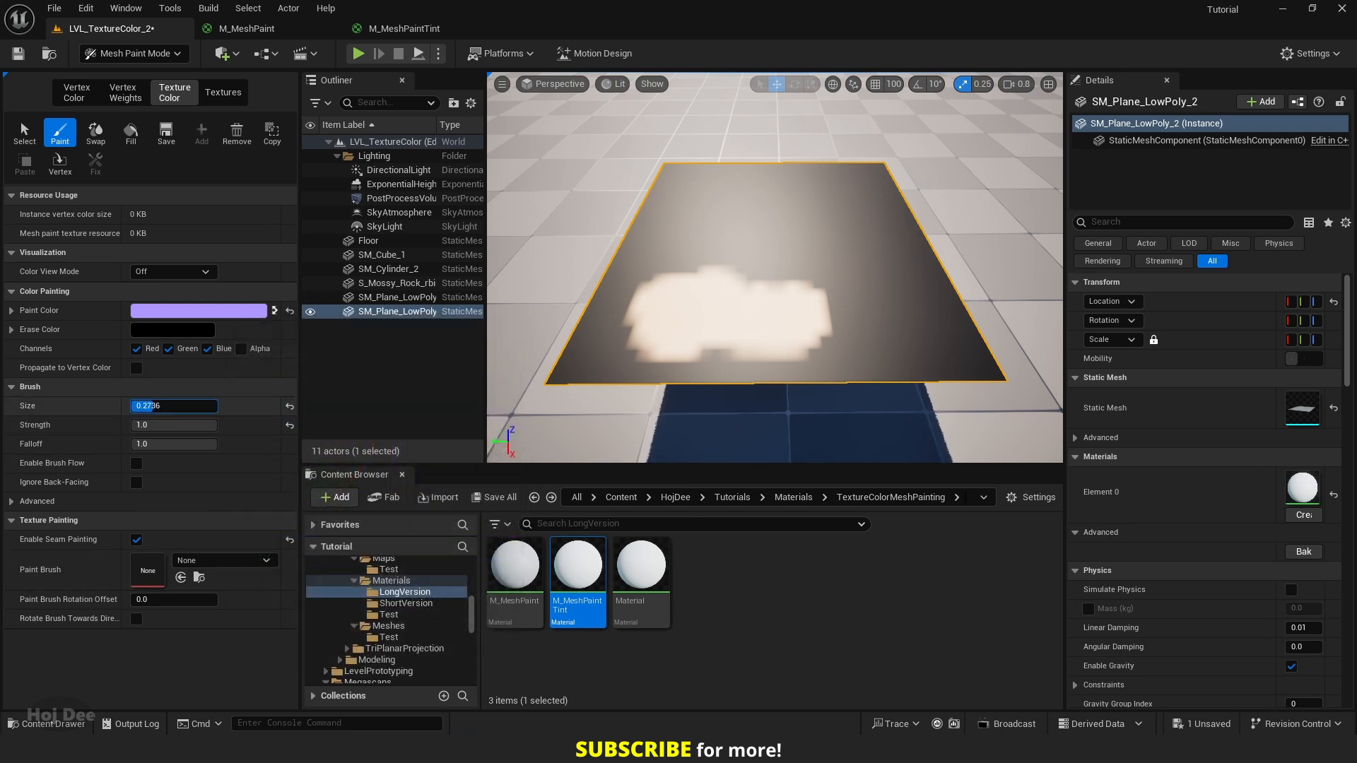
mouse_move(660, 224)
left_mouse_down()
mouse_move(703, 218)
mouse_move(683, 227)
left_mouse_up()
right_click_drag(741, 238, 741, 239)
mouse_move(741, 238)
left_mouse_down()
mouse_move(717, 236)
mouse_move(709, 217)
left_mouse_up()
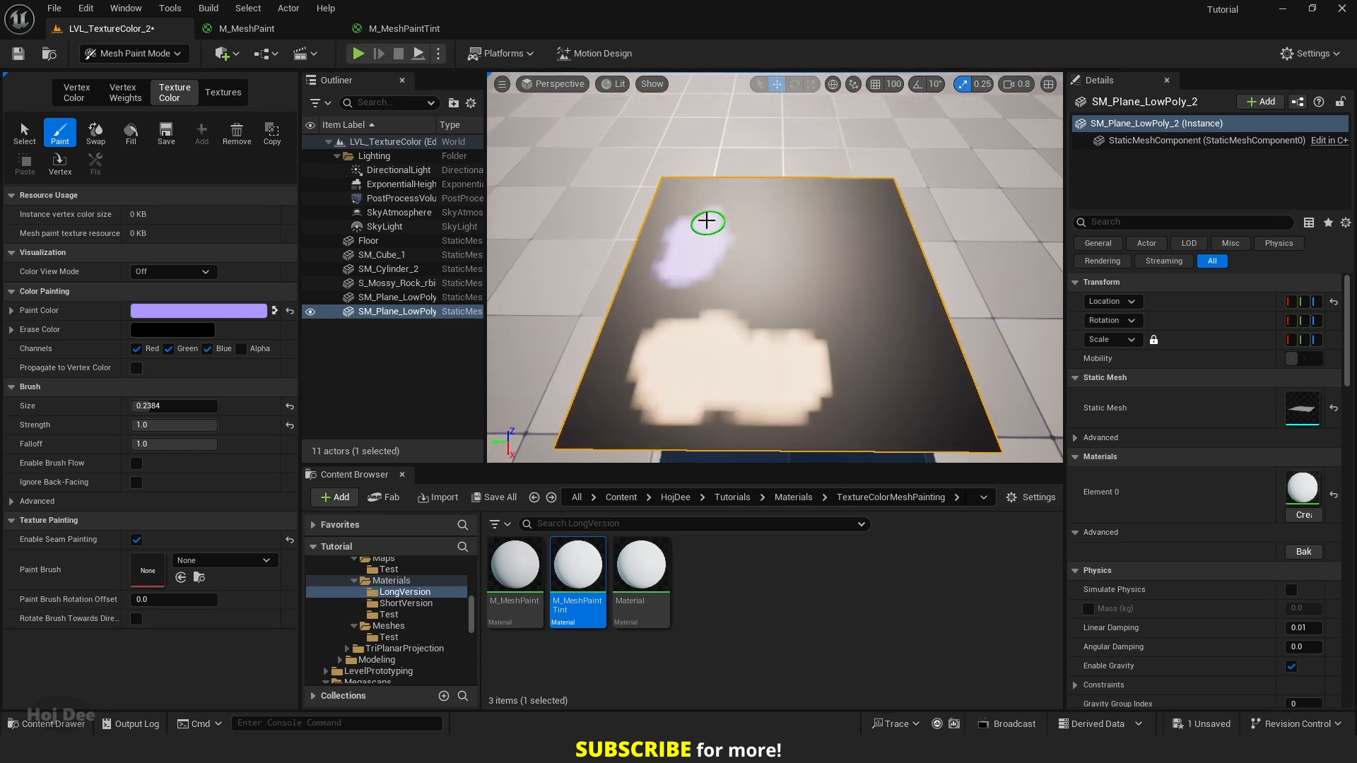
Step: Set the paint color to salmon pink, hex sRGB FFB2A1FF, and paint a round patch near the plane's far-right corner
left_click(238, 316)
left_click(361, 439)
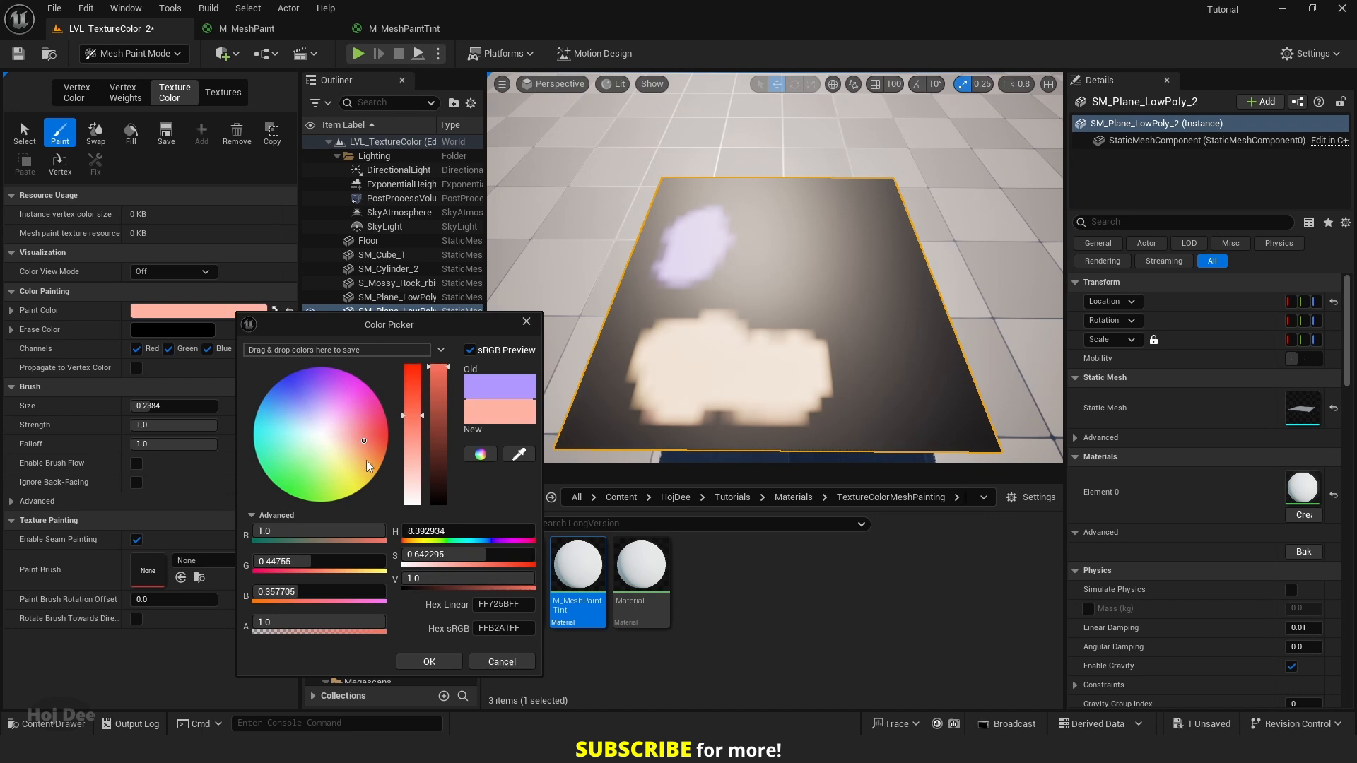
left_click(429, 662)
mouse_move(845, 279)
left_mouse_down()
mouse_move(824, 246)
mouse_move(808, 263)
mouse_move(816, 233)
left_mouse_up()
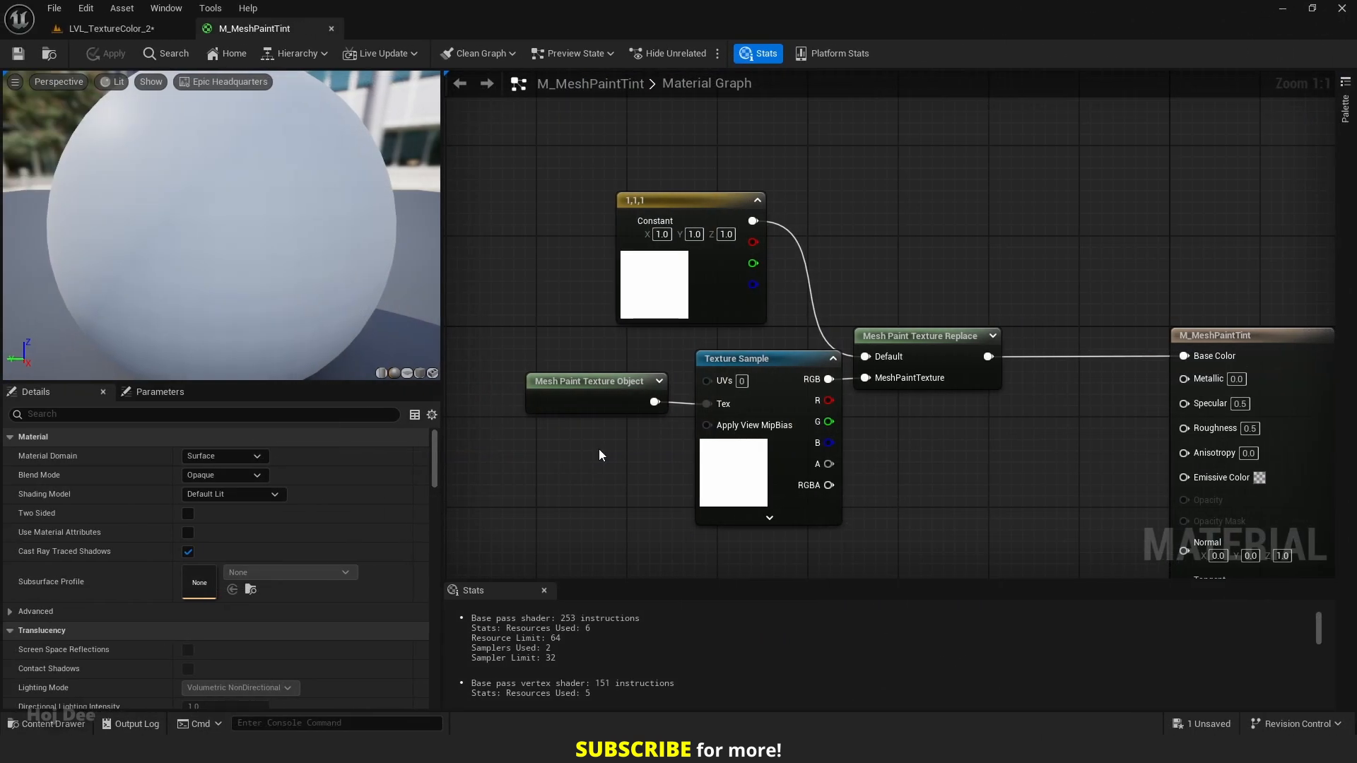
Step: Add the StarterContent textures T_Brick_Clay_Beveled_D and T_Brick_Clay_Beveled_N to the M_MeshPaintTint graph as texture samples
left_click(124, 30)
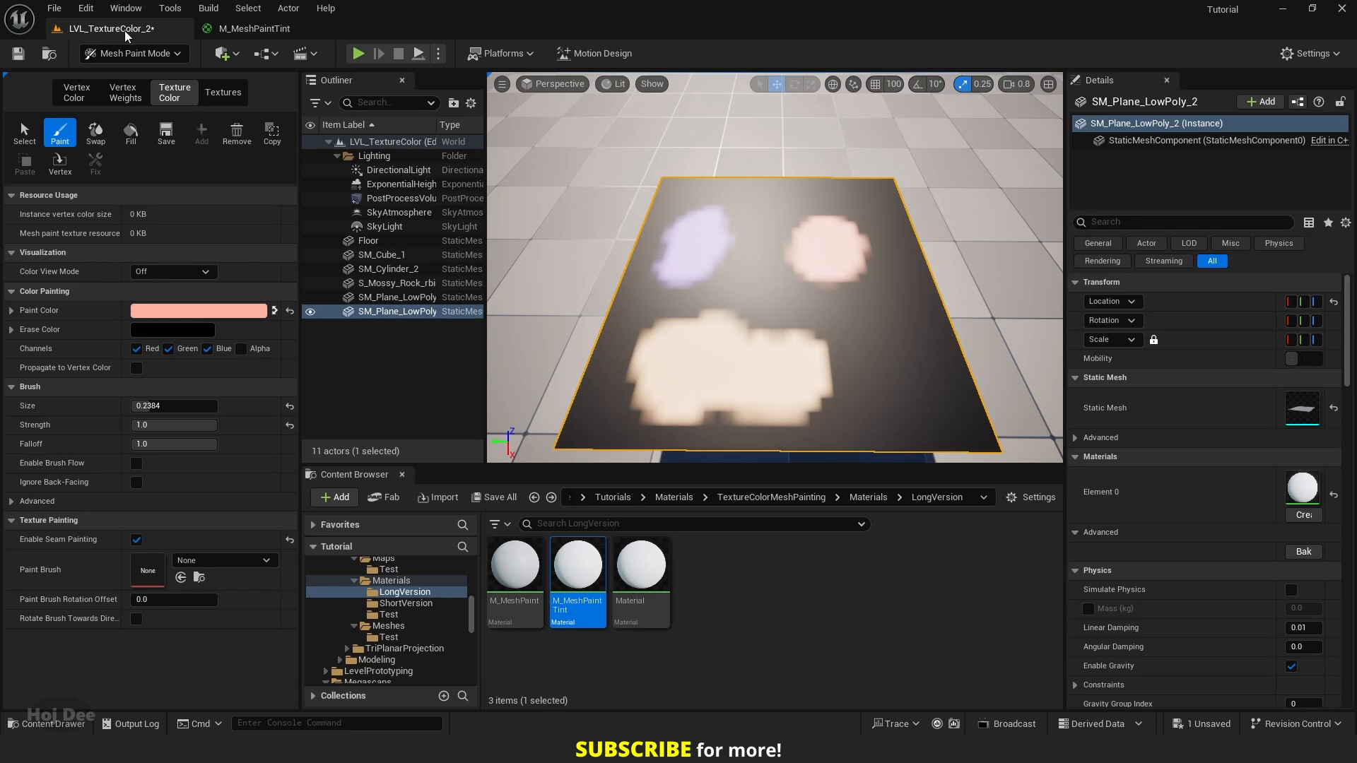
left_click(613, 497)
left_click(612, 499)
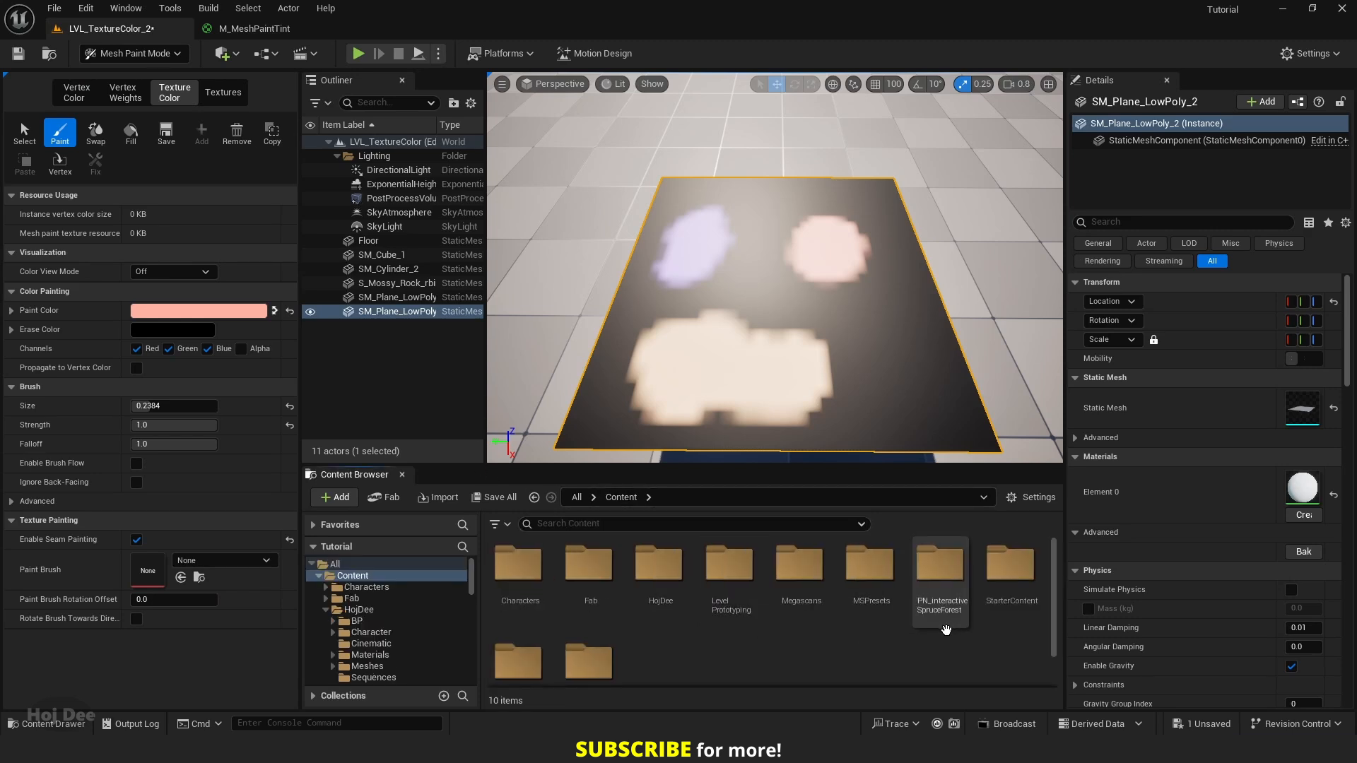
double_click(1010, 569)
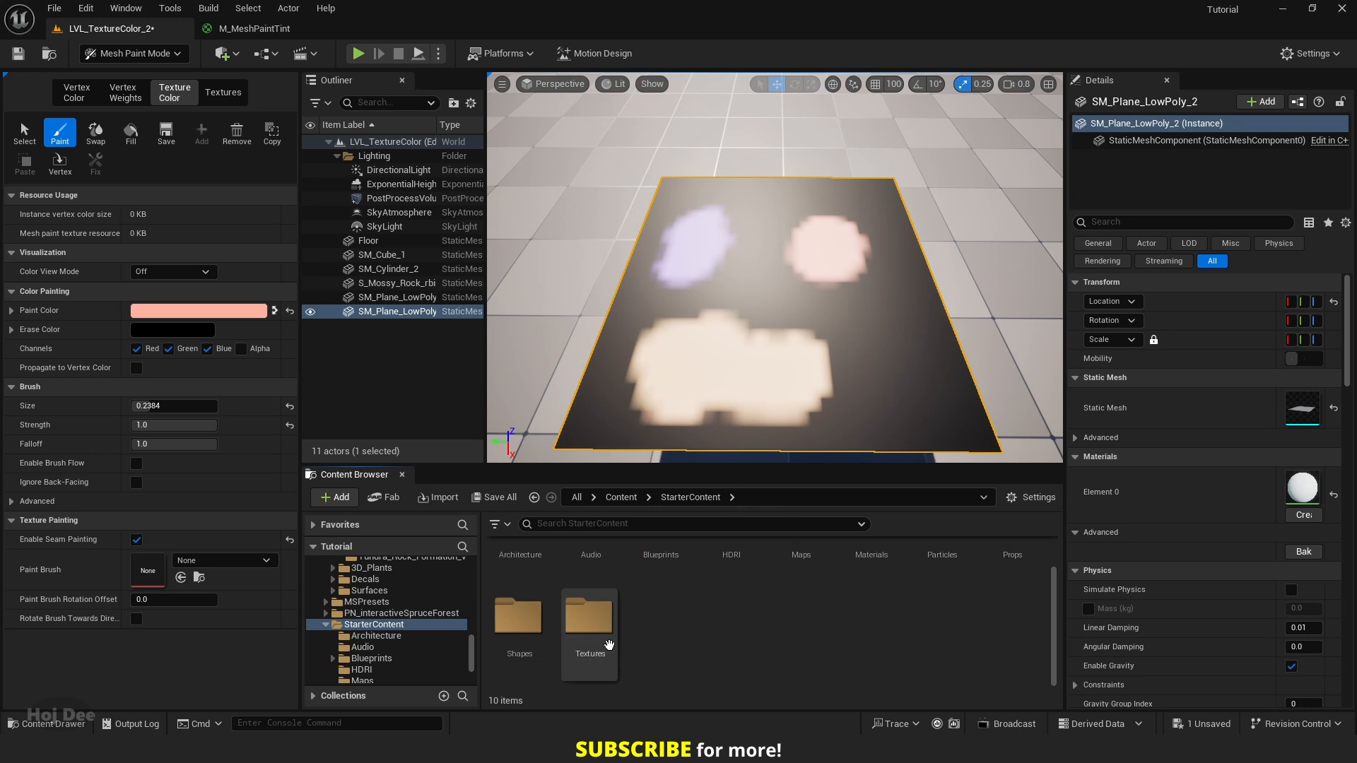
double_click(590, 622)
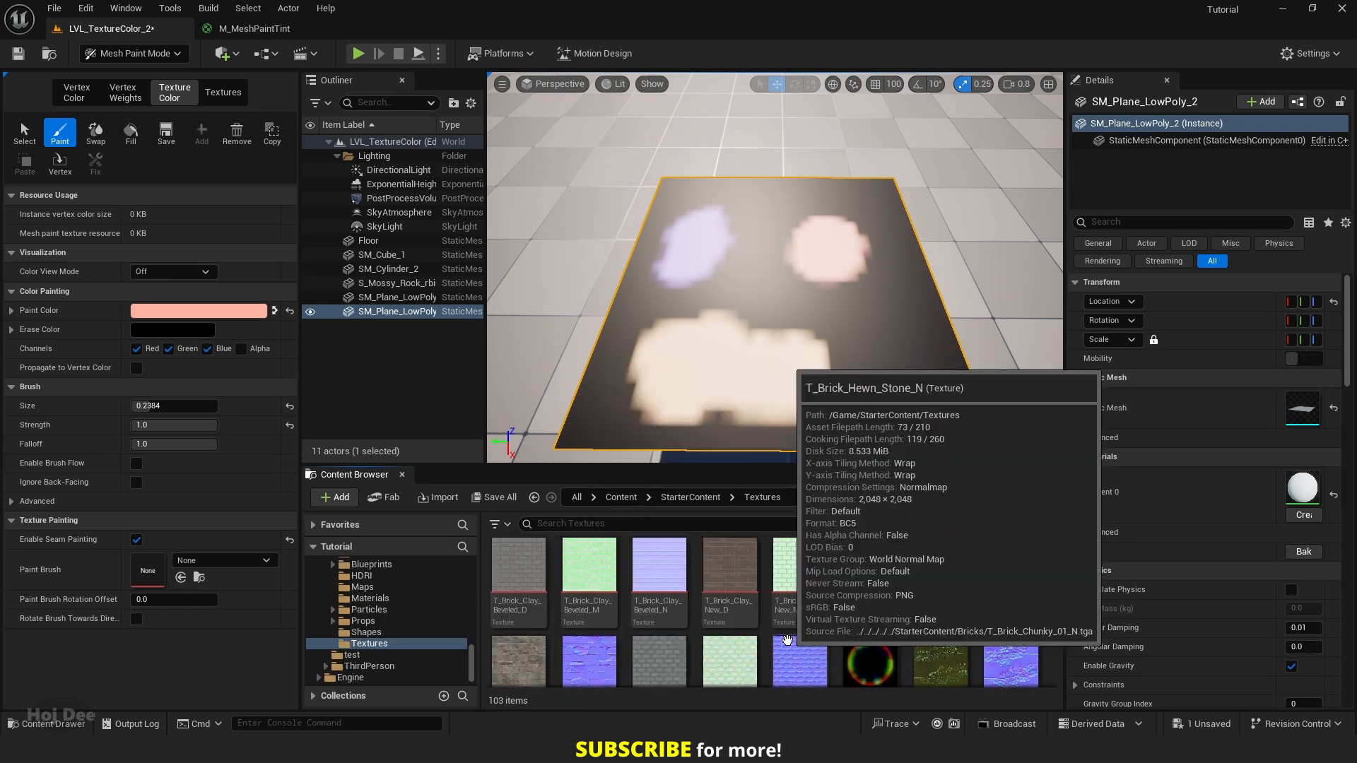
left_click(514, 574)
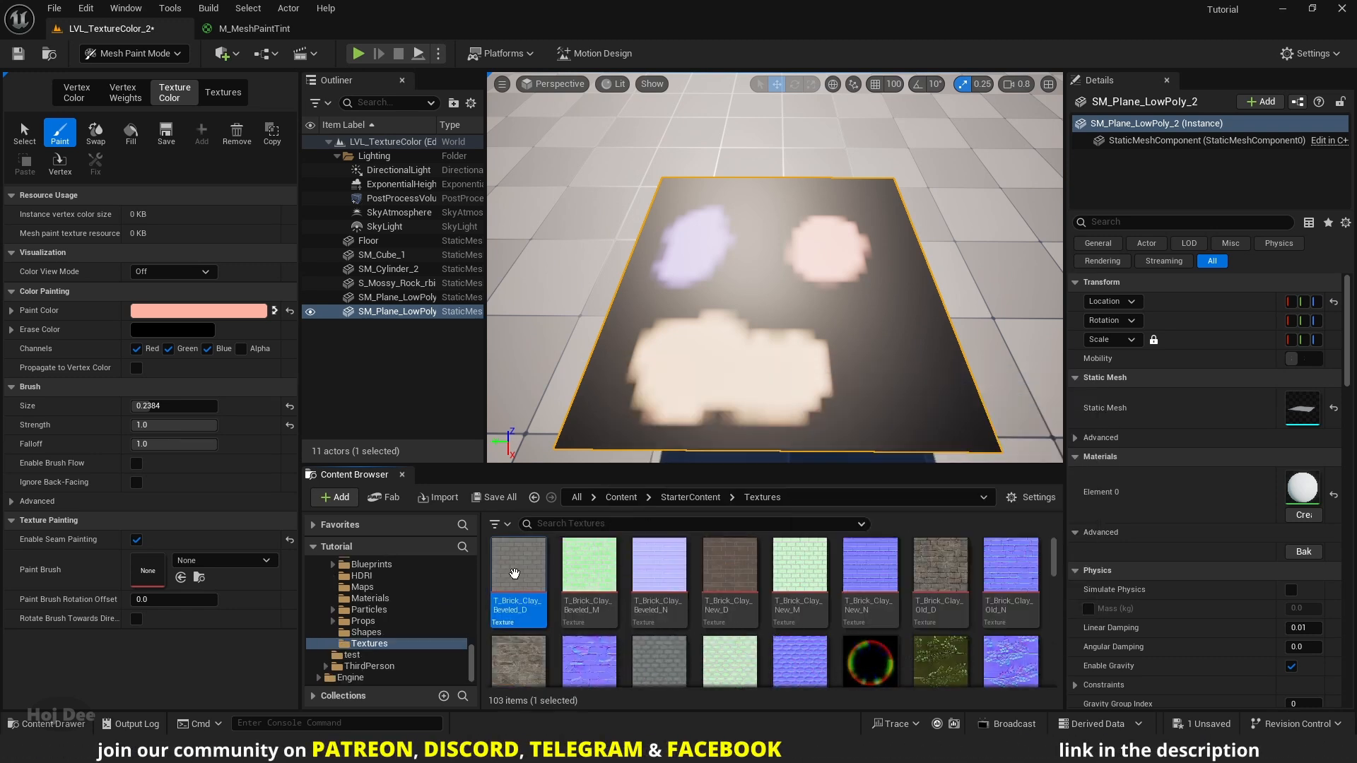
left_click(660, 565, "ctrl")
left_click_drag(526, 563, 868, 170)
right_click_drag(1078, 145, 856, 168)
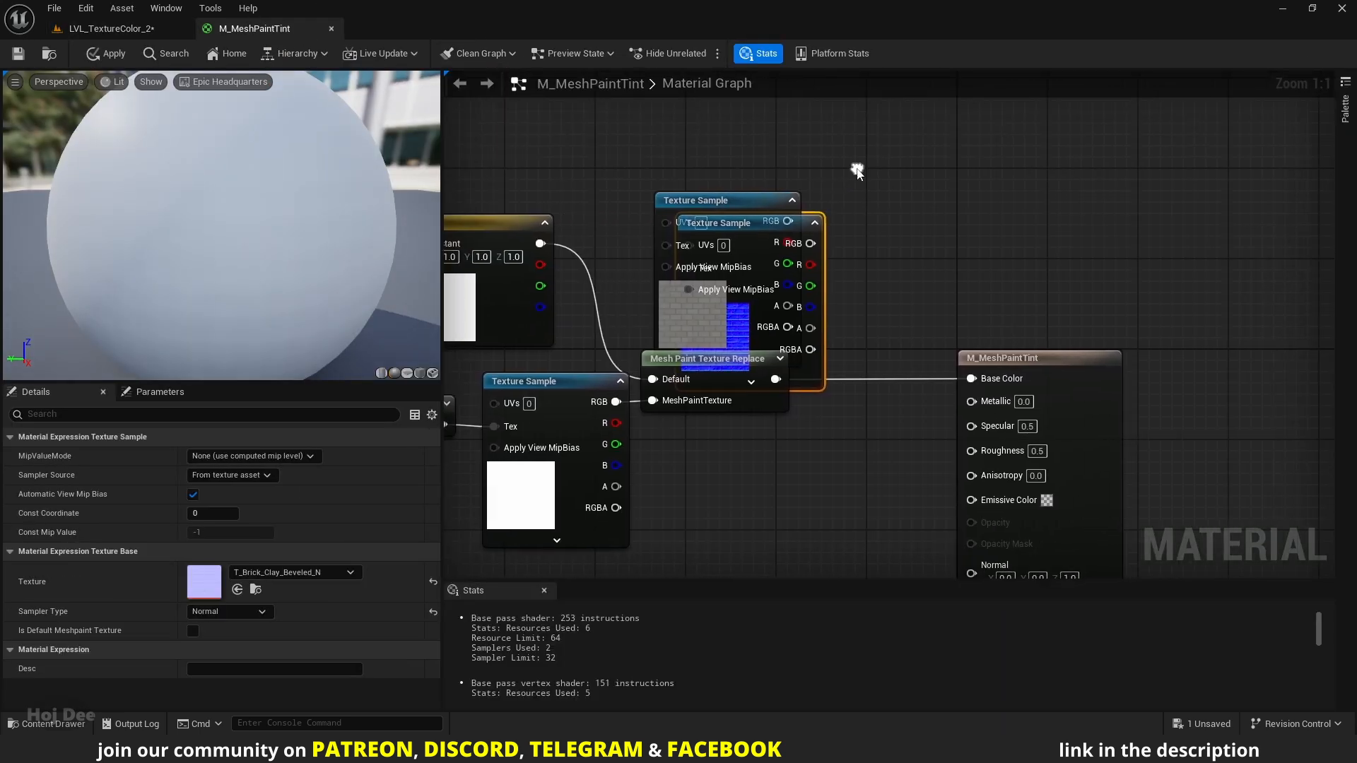
Step: Connect the T_Brick_Clay_Beveled_D sample's RGB to Base Color and the T_Brick_Clay_Beveled_N sample's RGB to Normal
left_click_drag(744, 207, 971, 379)
right_click_drag(737, 325, 716, 249)
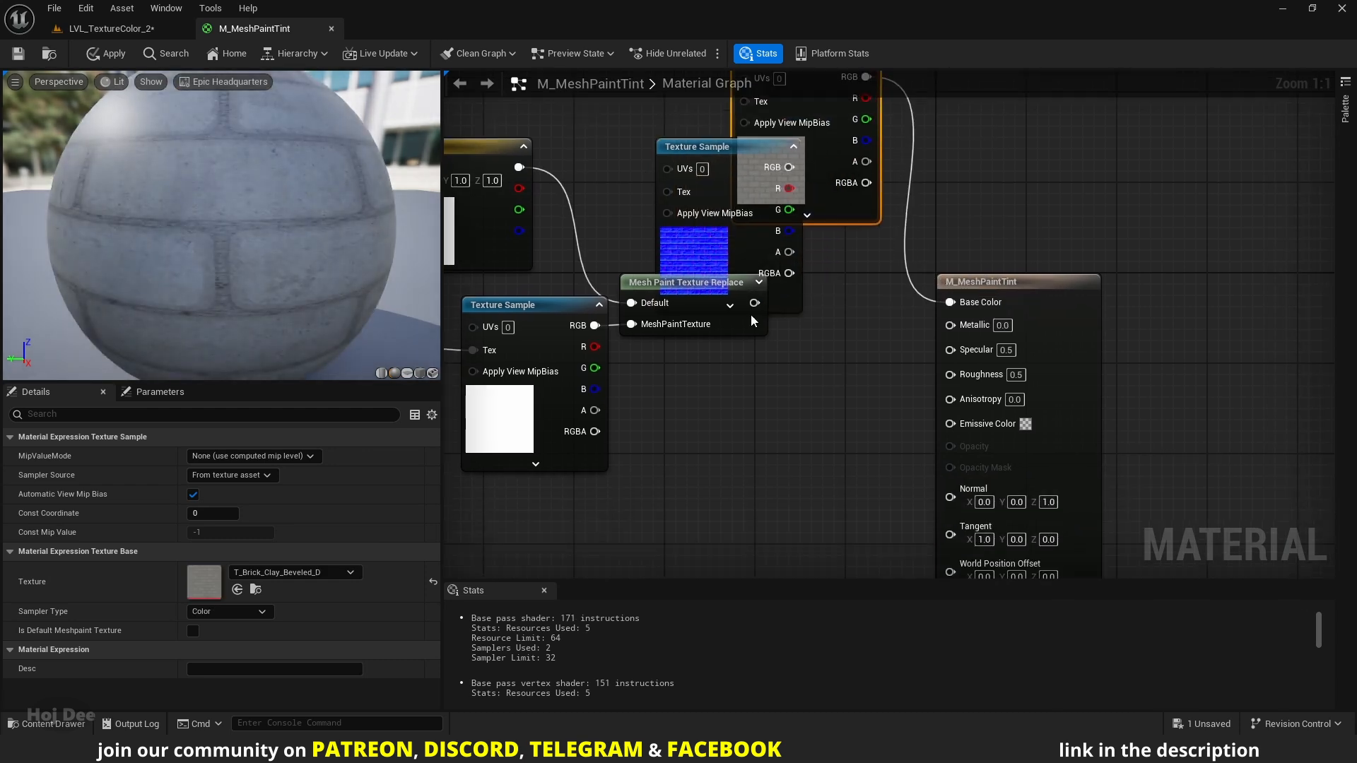
left_click_drag(716, 248, 779, 565)
right_click_drag(838, 371, 765, 258)
left_click_drag(781, 381, 880, 390)
right_click_drag(810, 325, 953, 480)
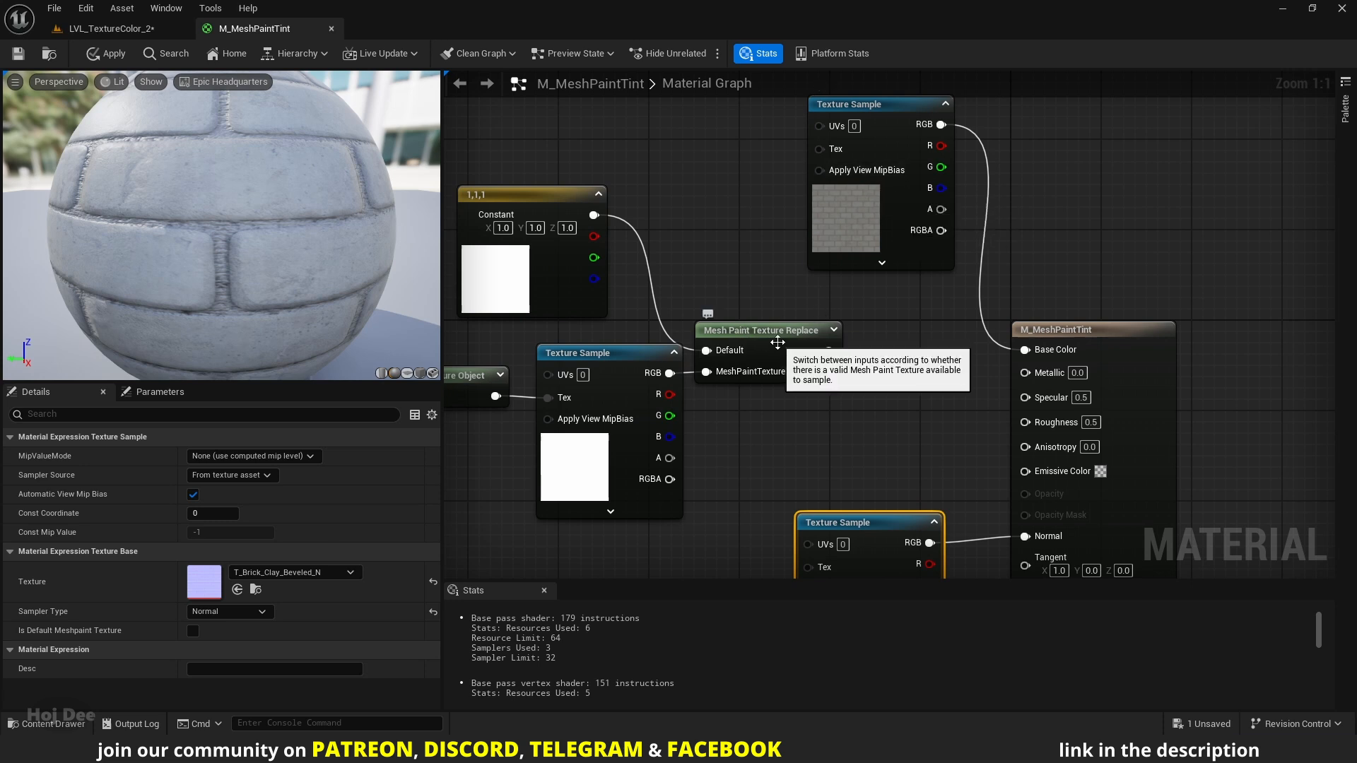
Step: Multiply the brick color by the Mesh Paint Texture Replace output, feed the product into Base Color, and save the material
left_click_drag(942, 249, 829, 248)
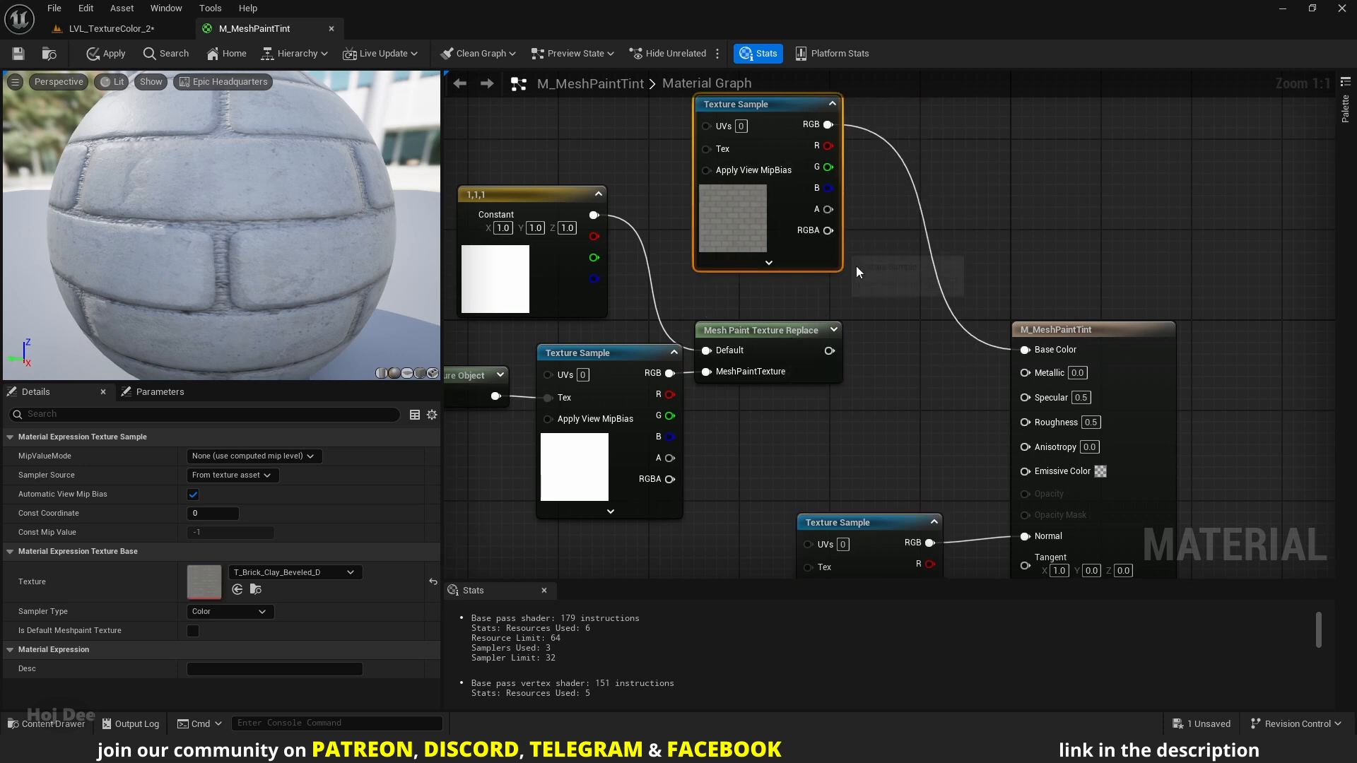
left_click(887, 312)
left_click_drag(887, 311, 891, 282)
left_click_drag(828, 124, 888, 309)
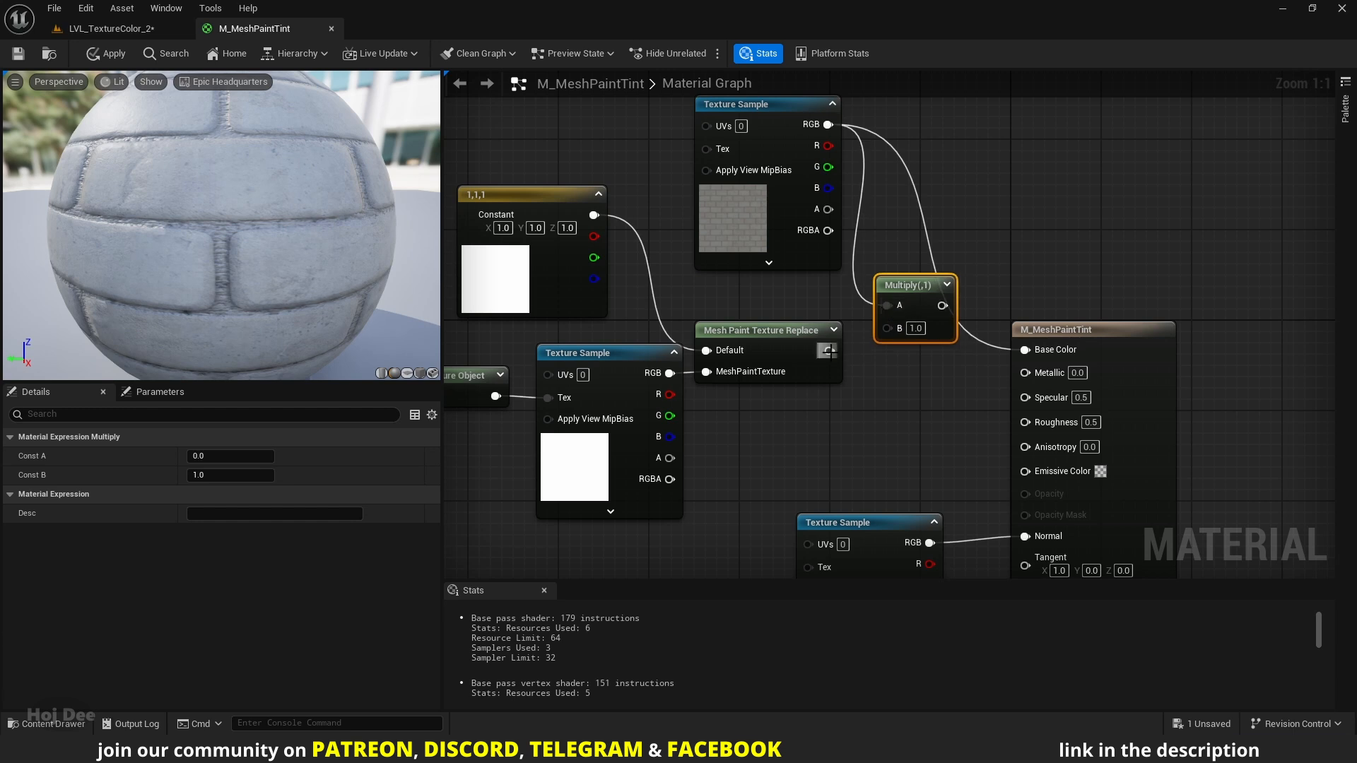
mouse_move(829, 351)
left_mouse_down()
mouse_move(890, 327)
mouse_move(1025, 350)
left_mouse_up()
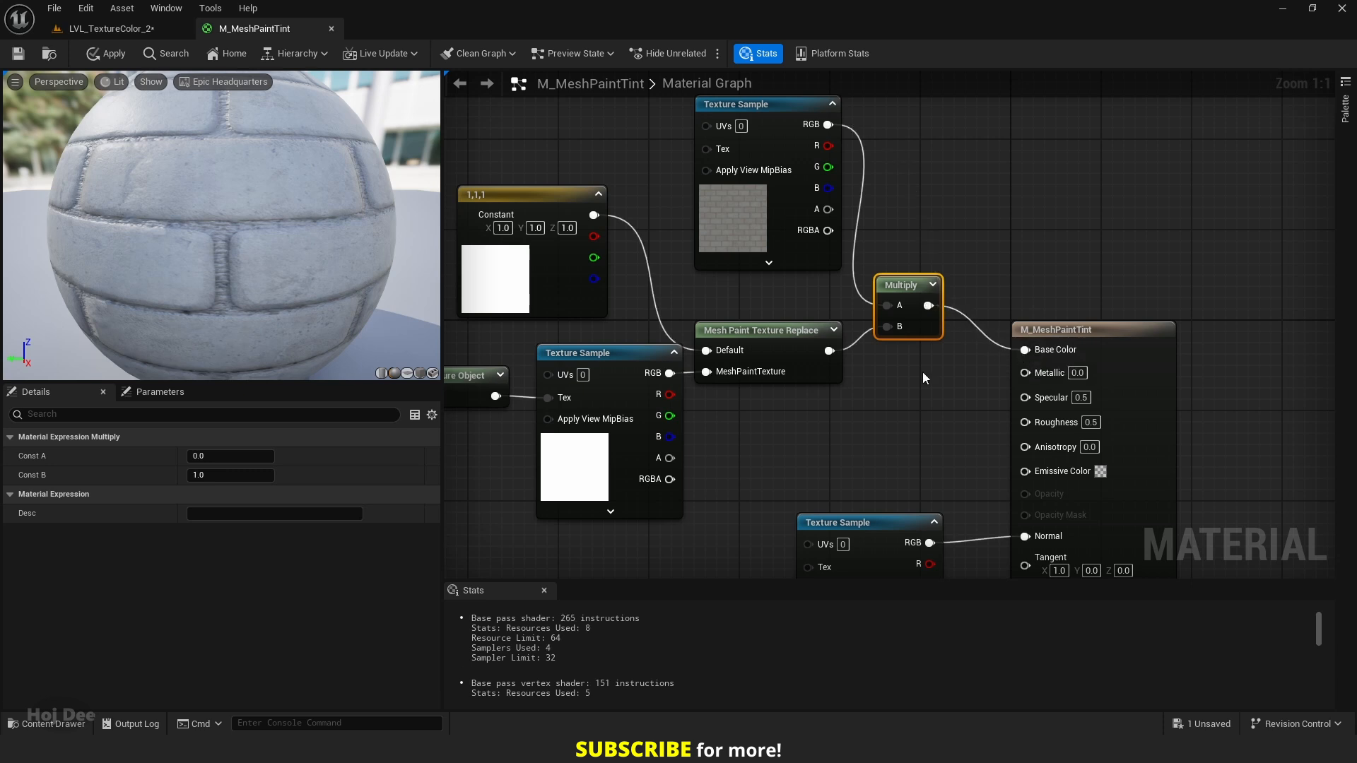
left_click(19, 58)
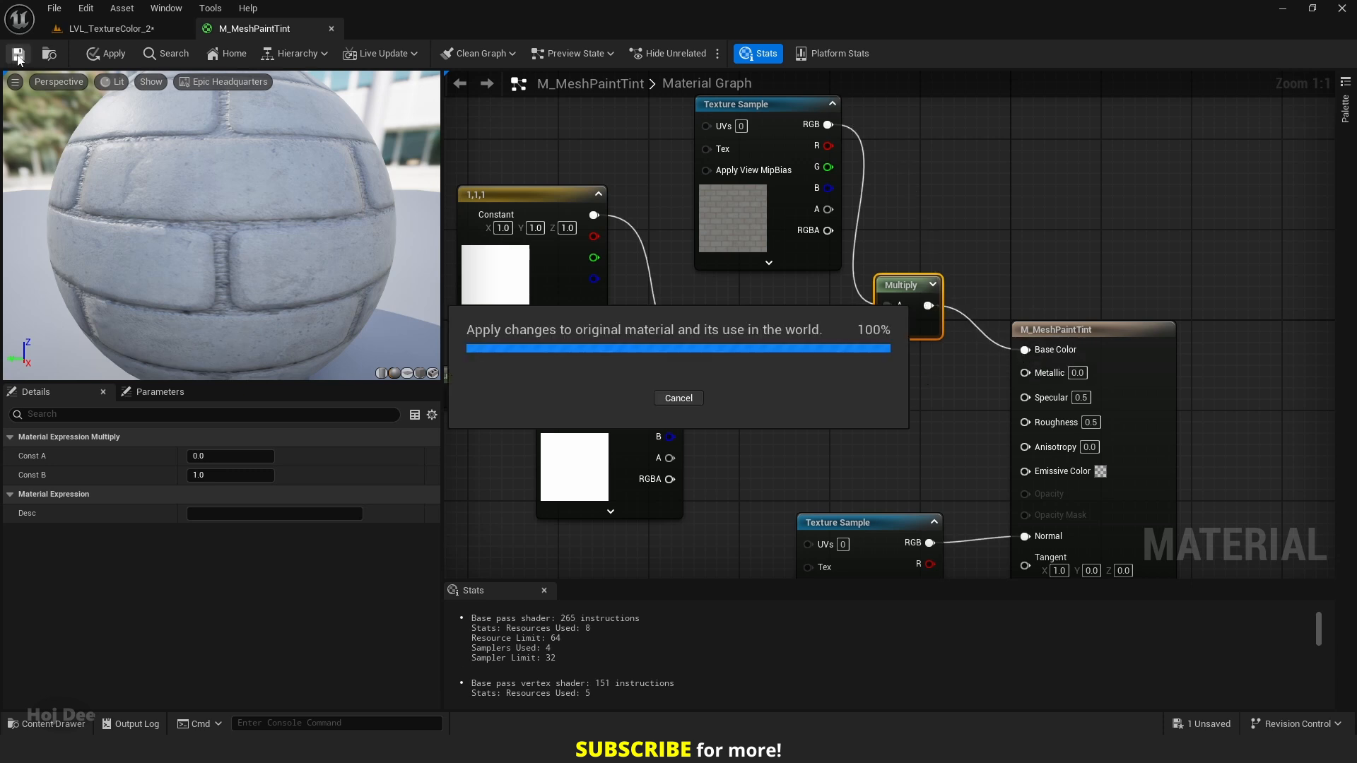
left_click(81, 32)
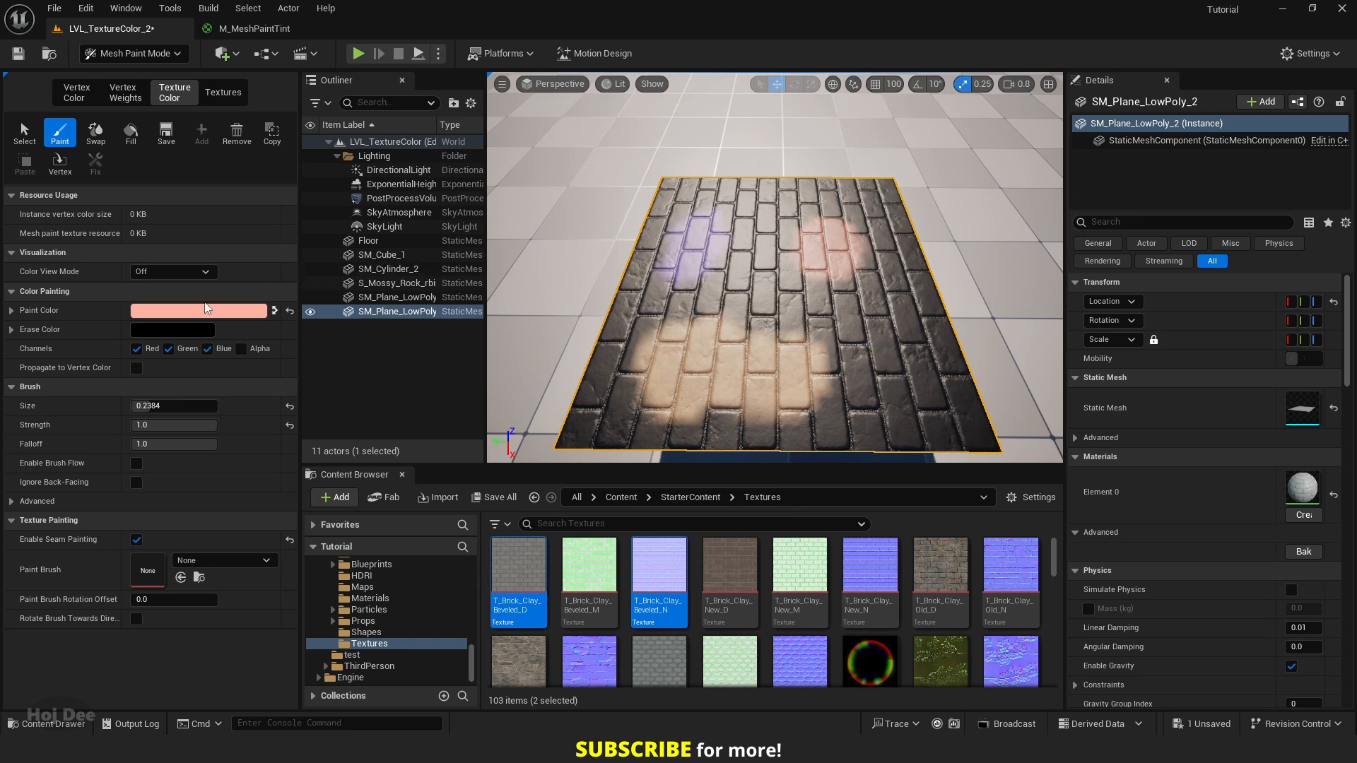
Step: Set the paint color to pure white, hex sRGB FFFFFFFF, and fill the whole brick plane with it
left_click(176, 311)
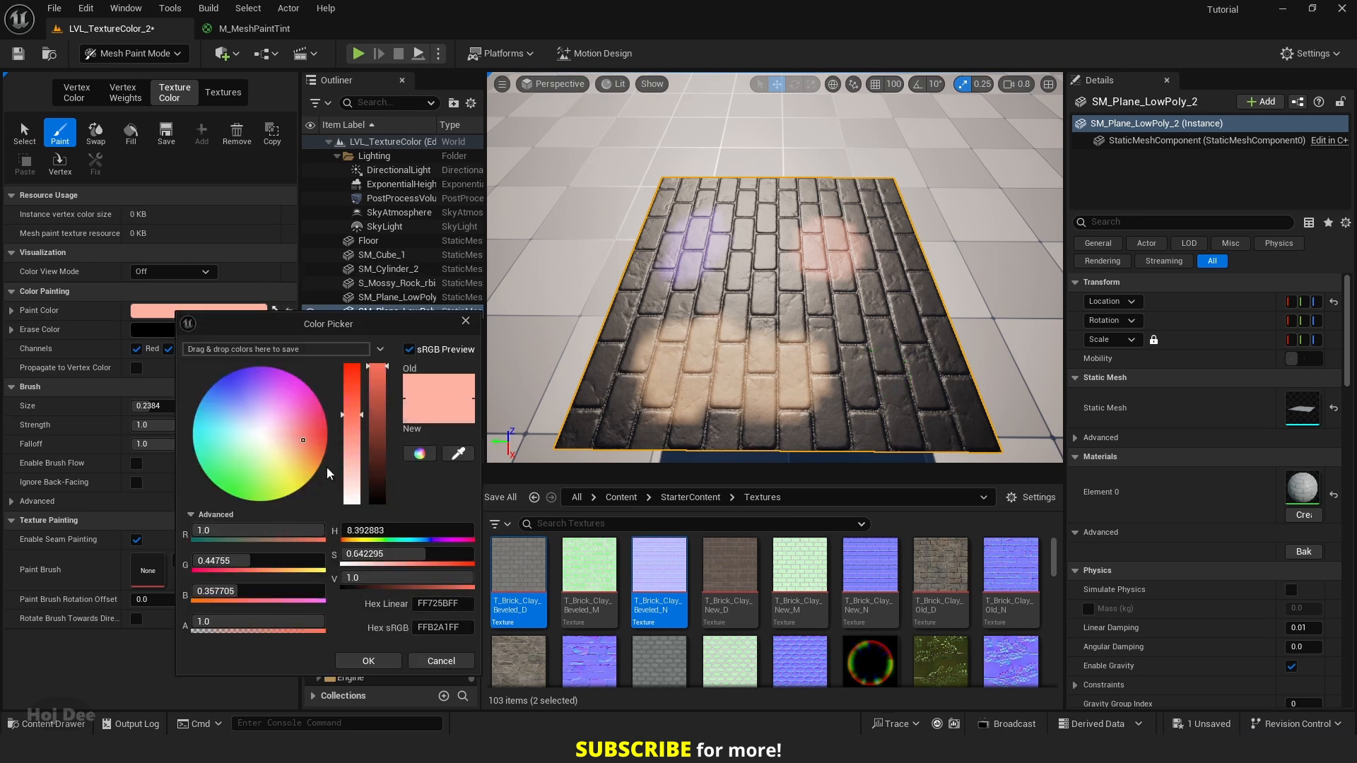
left_click(258, 435)
left_click_drag(380, 368, 380, 353)
mouse_move(351, 449)
left_mouse_down()
mouse_move(352, 465)
mouse_move(352, 364)
left_mouse_up()
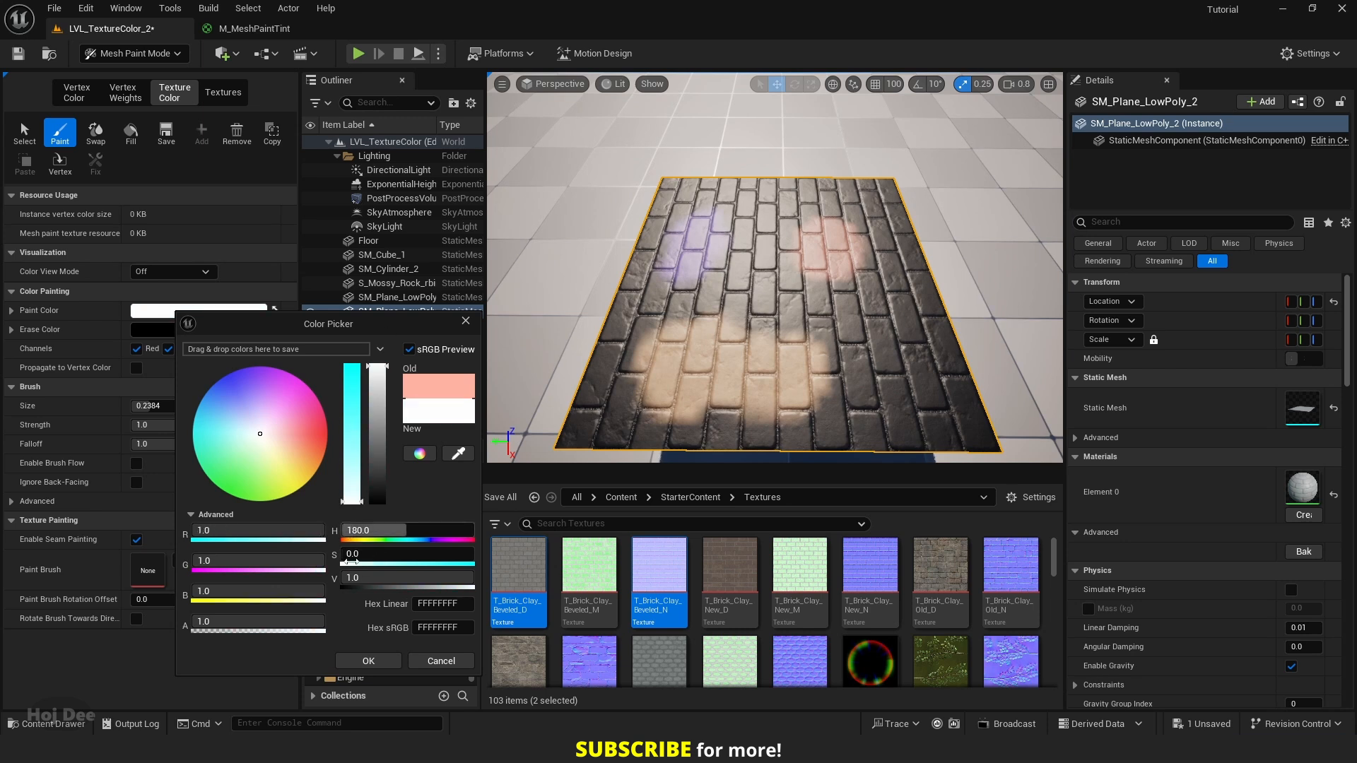
left_click(368, 660)
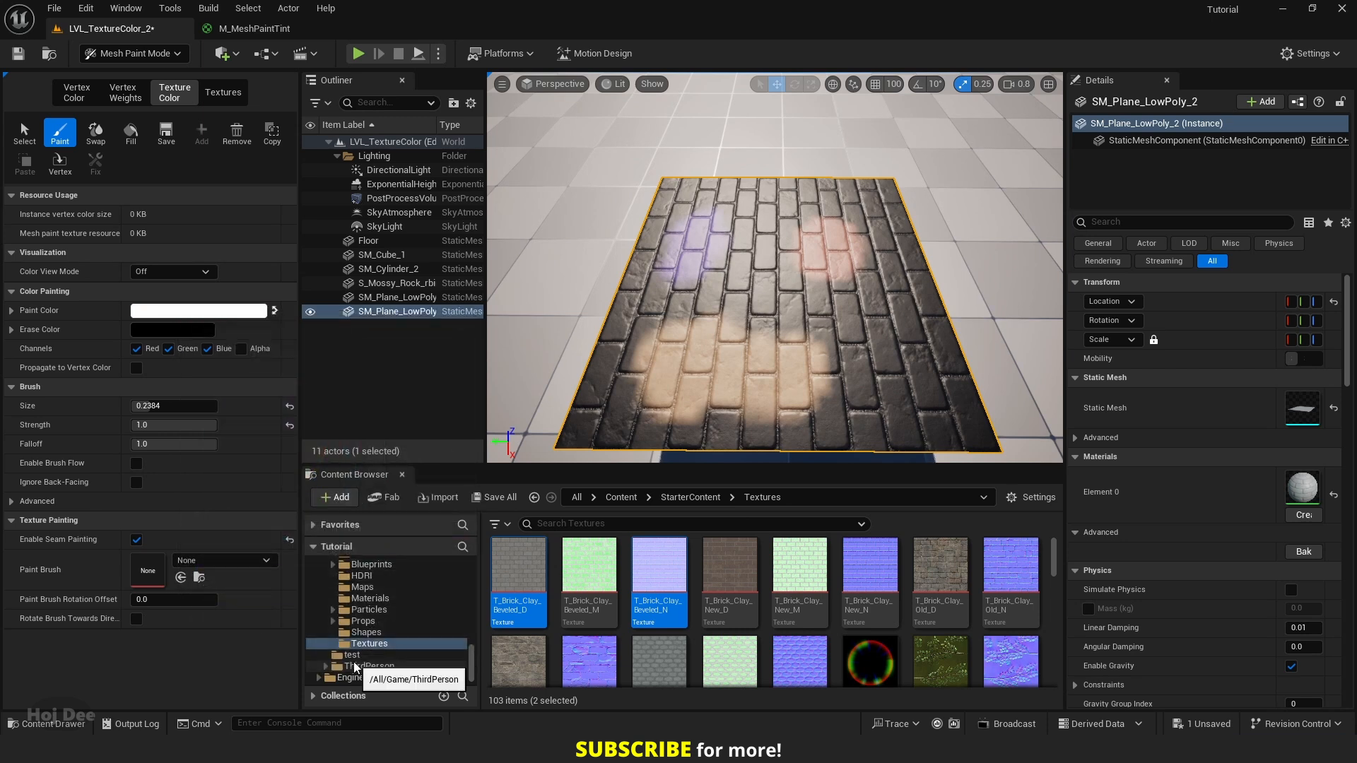
left_click(132, 139)
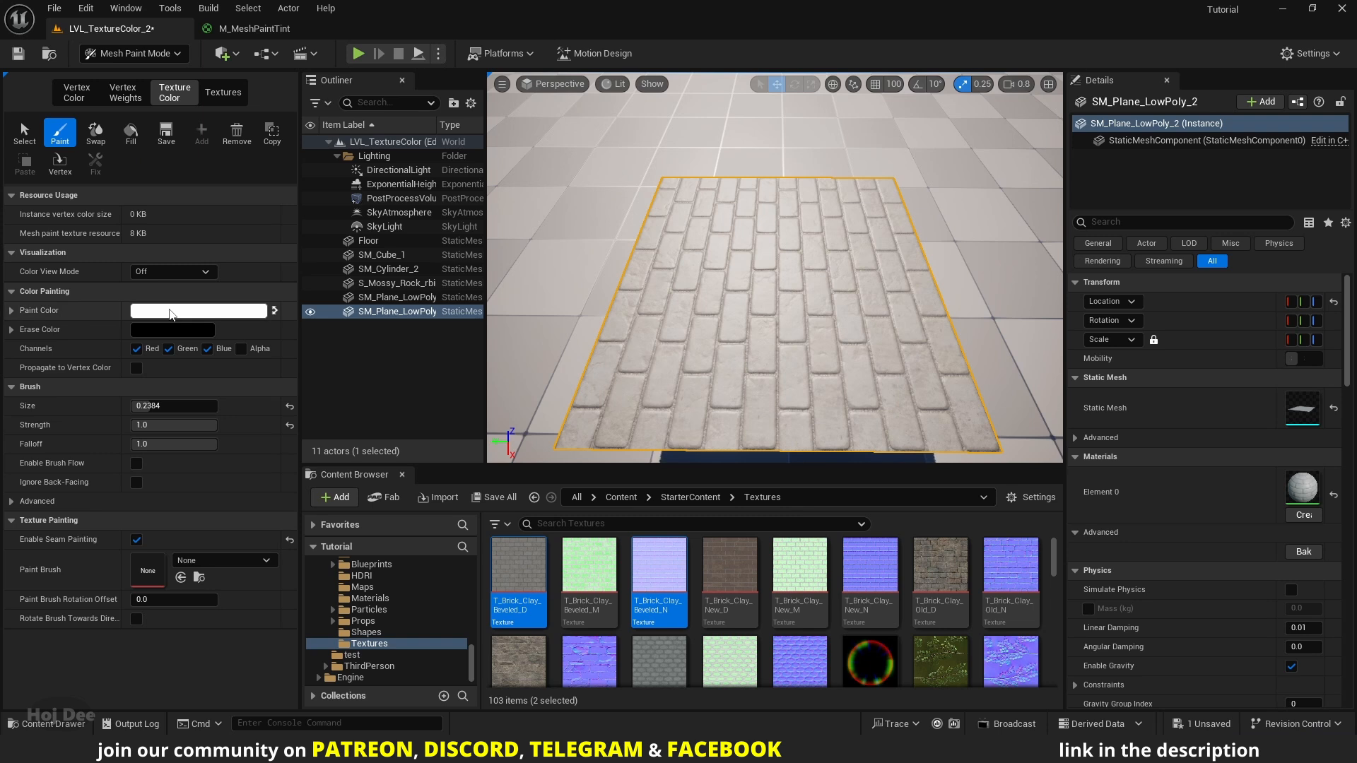
Step: Change the paint color to gray and paint a dark patch on the bricks near the plane's front-left corner
left_click(171, 311)
left_click_drag(373, 396, 375, 447)
left_click(362, 659)
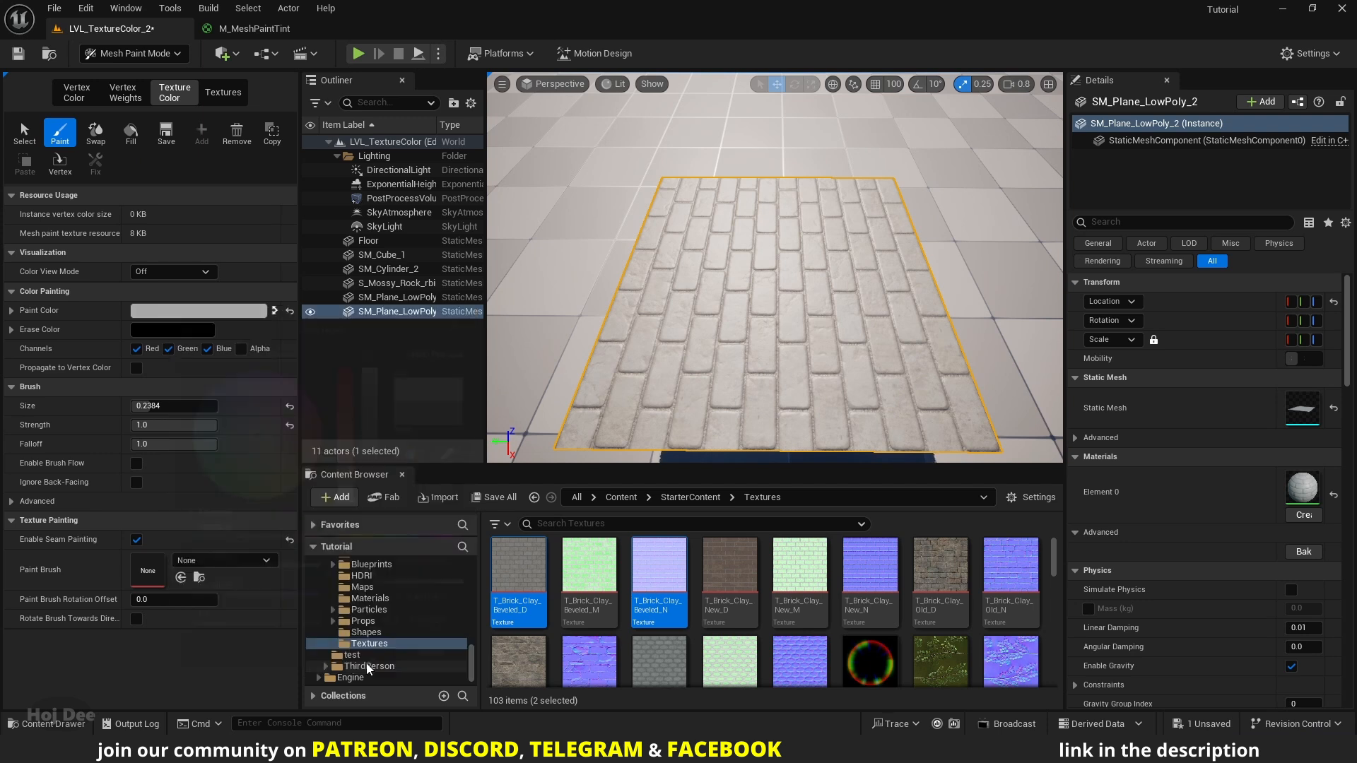
left_click_drag(651, 361, 664, 387)
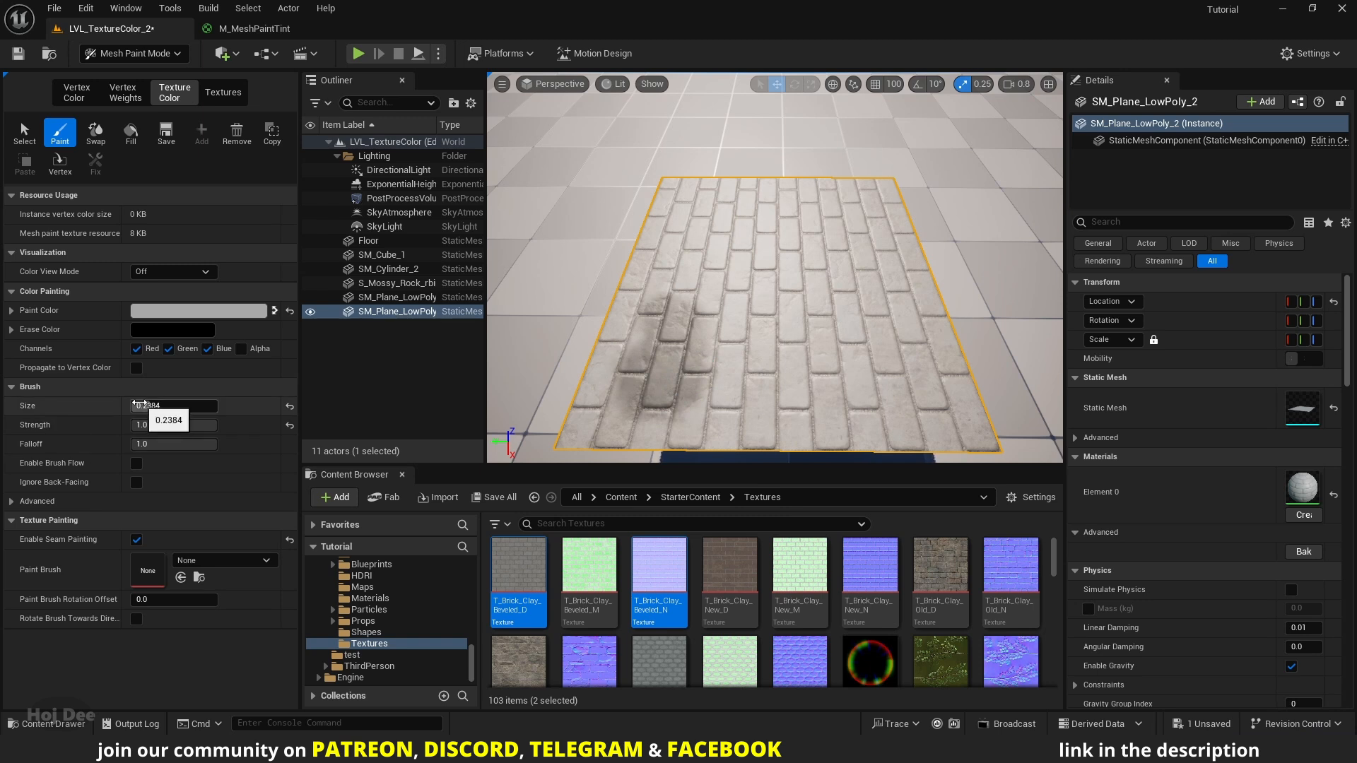
left_click_drag(704, 378, 684, 360)
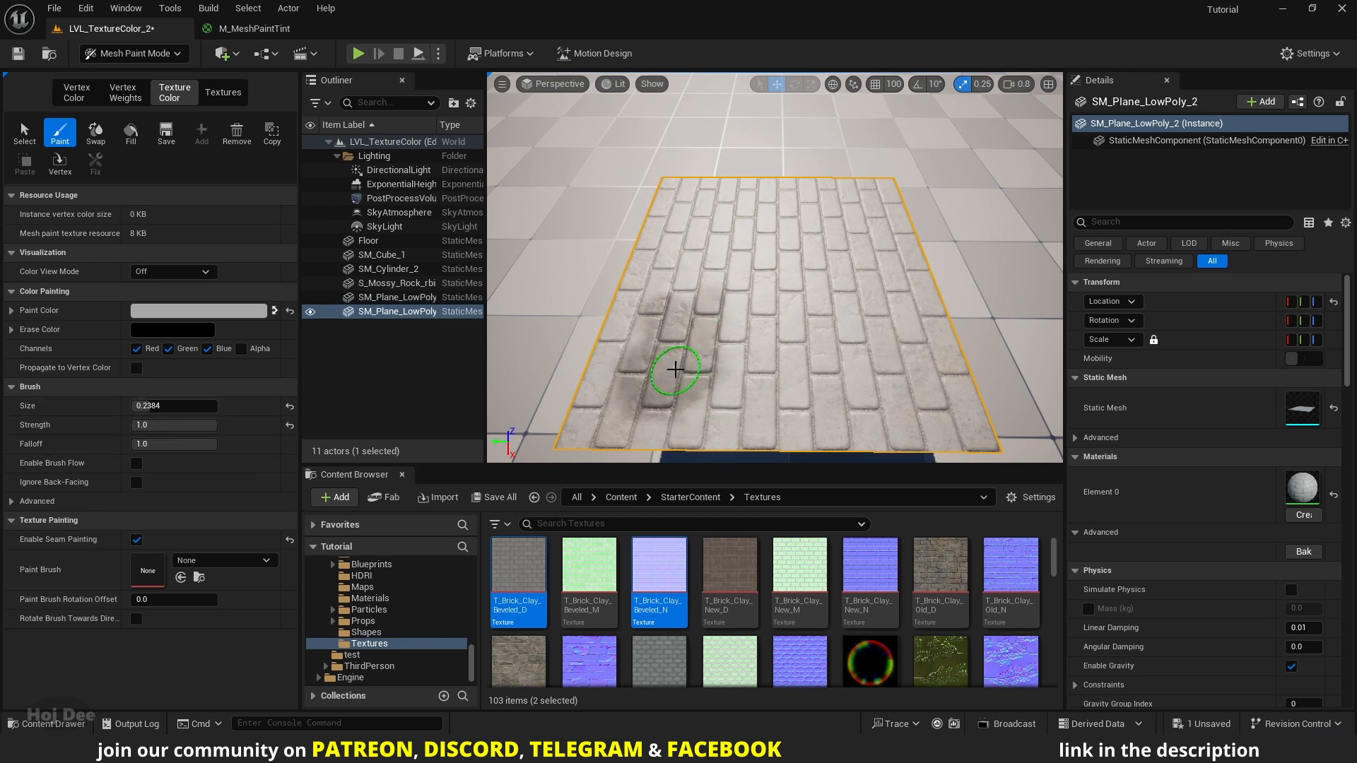
Step: Paint brown streaks across the plane's bricks with the brush strength set to 0.6
left_click(233, 310)
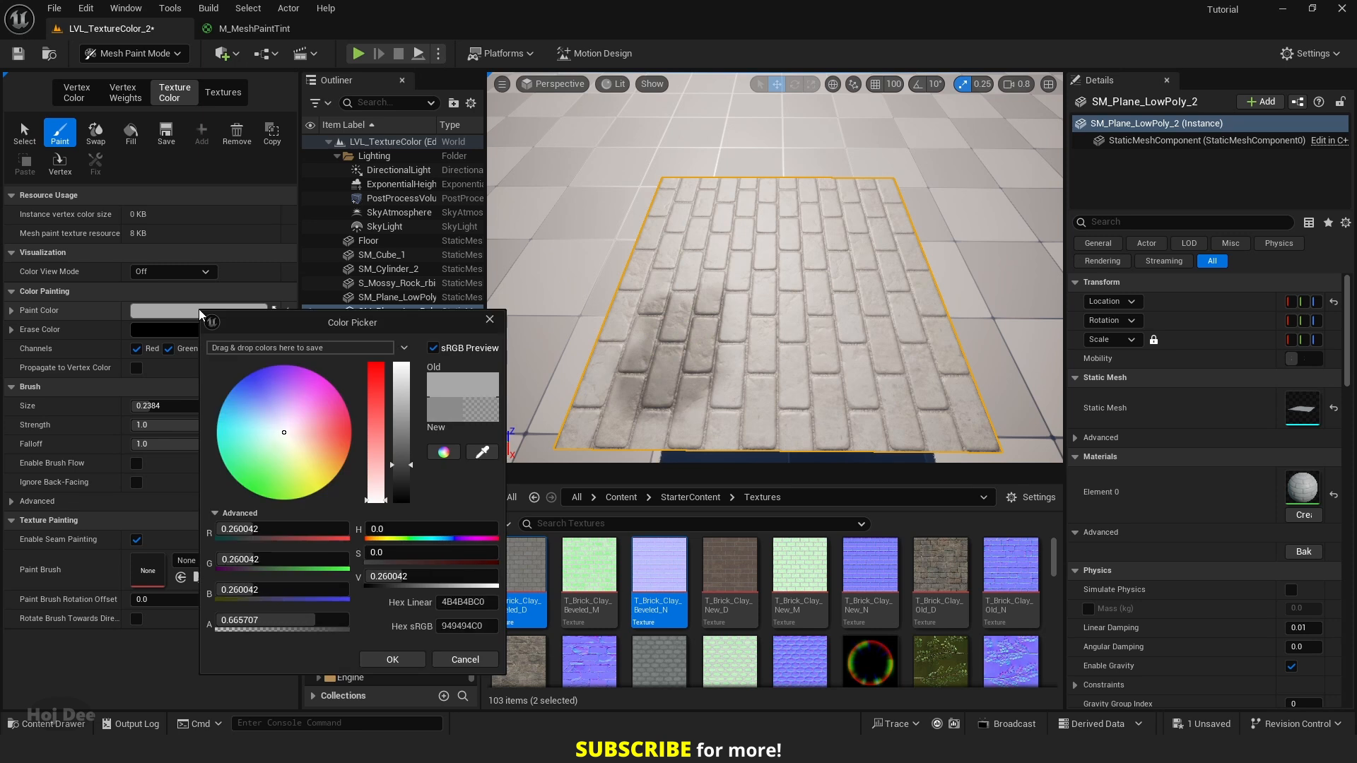
mouse_move(311, 452)
left_mouse_down()
mouse_move(400, 441)
mouse_move(400, 460)
left_mouse_up()
left_click(393, 659)
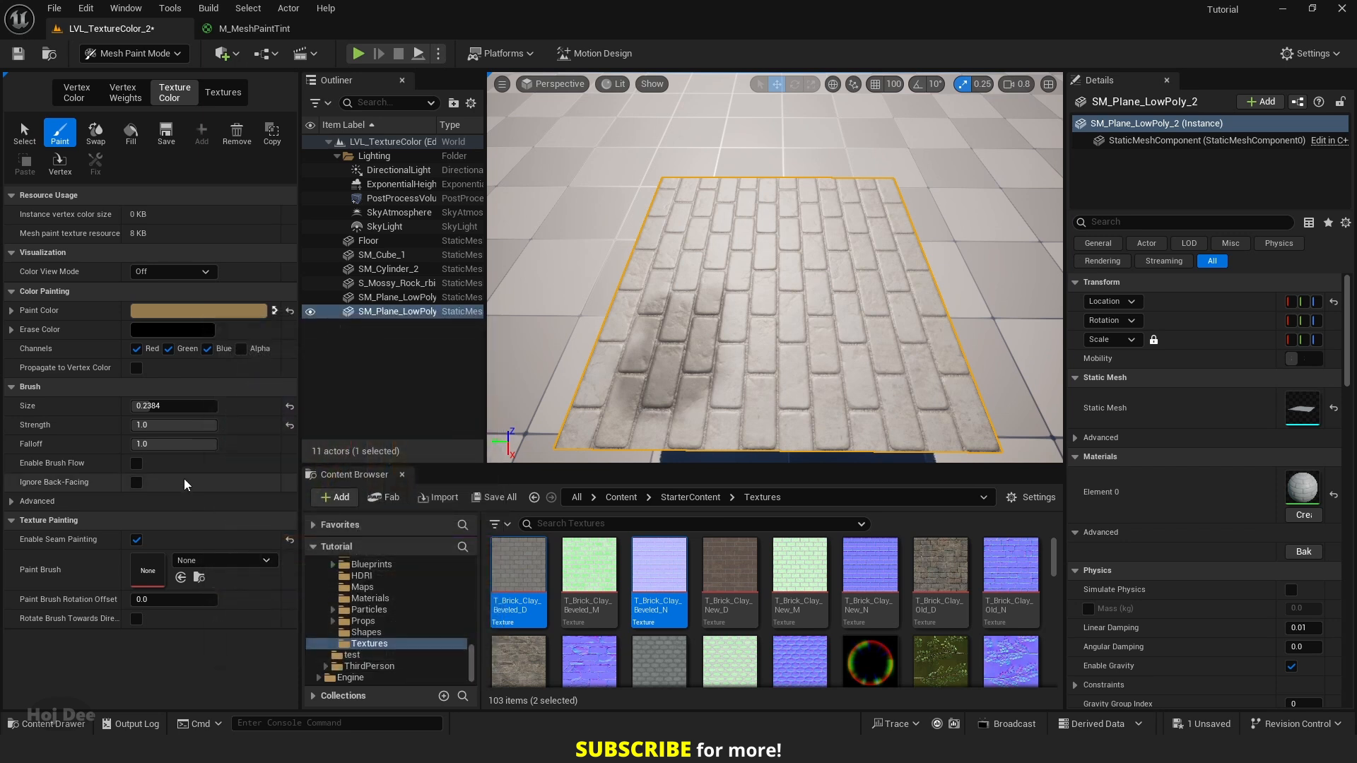
left_click(195, 428)
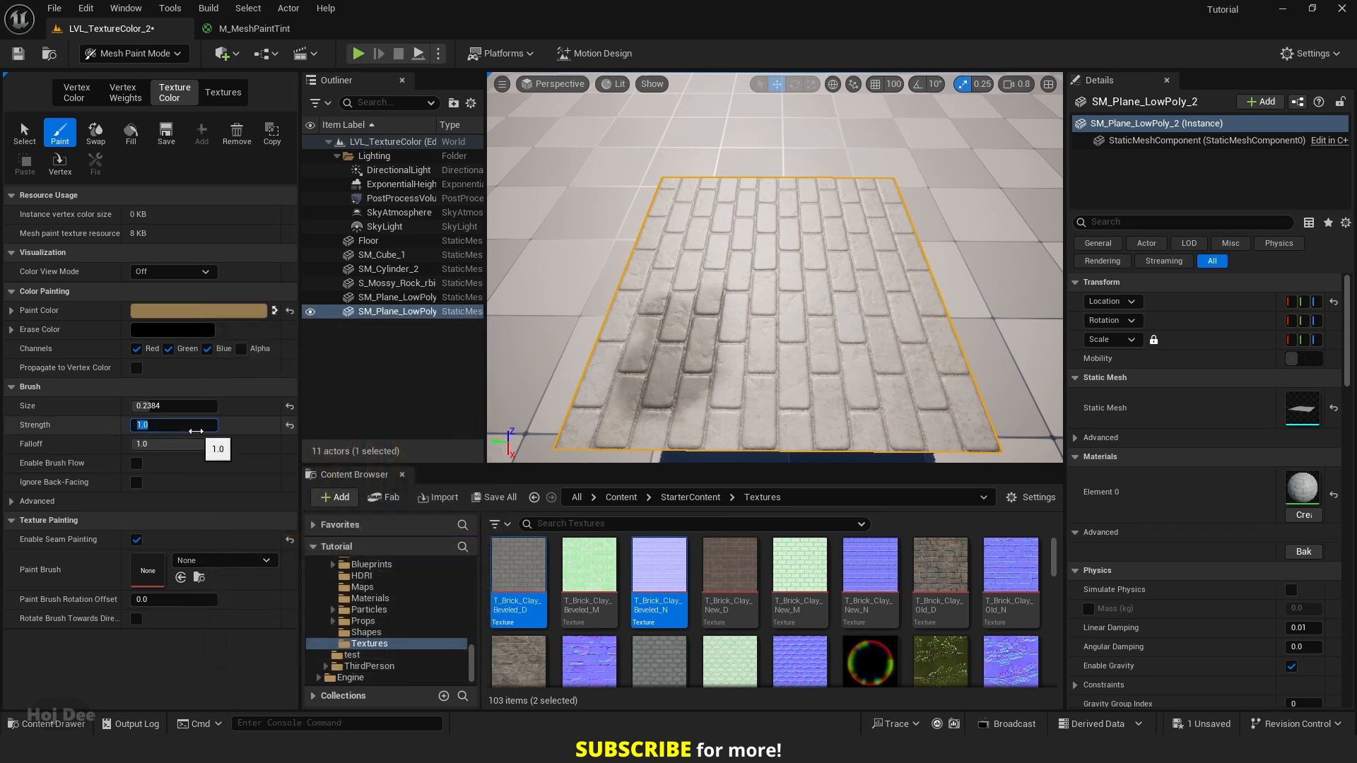
type("0.6")
key("Return")
mouse_move(775, 394)
left_mouse_down()
mouse_move(808, 340)
mouse_move(820, 359)
mouse_move(830, 236)
mouse_move(820, 227)
mouse_move(818, 248)
mouse_move(778, 276)
mouse_move(772, 257)
mouse_move(778, 306)
mouse_move(736, 257)
mouse_move(735, 185)
mouse_move(734, 265)
mouse_move(706, 251)
mouse_move(693, 203)
left_mouse_up()
left_click_drag(694, 203, 691, 263)
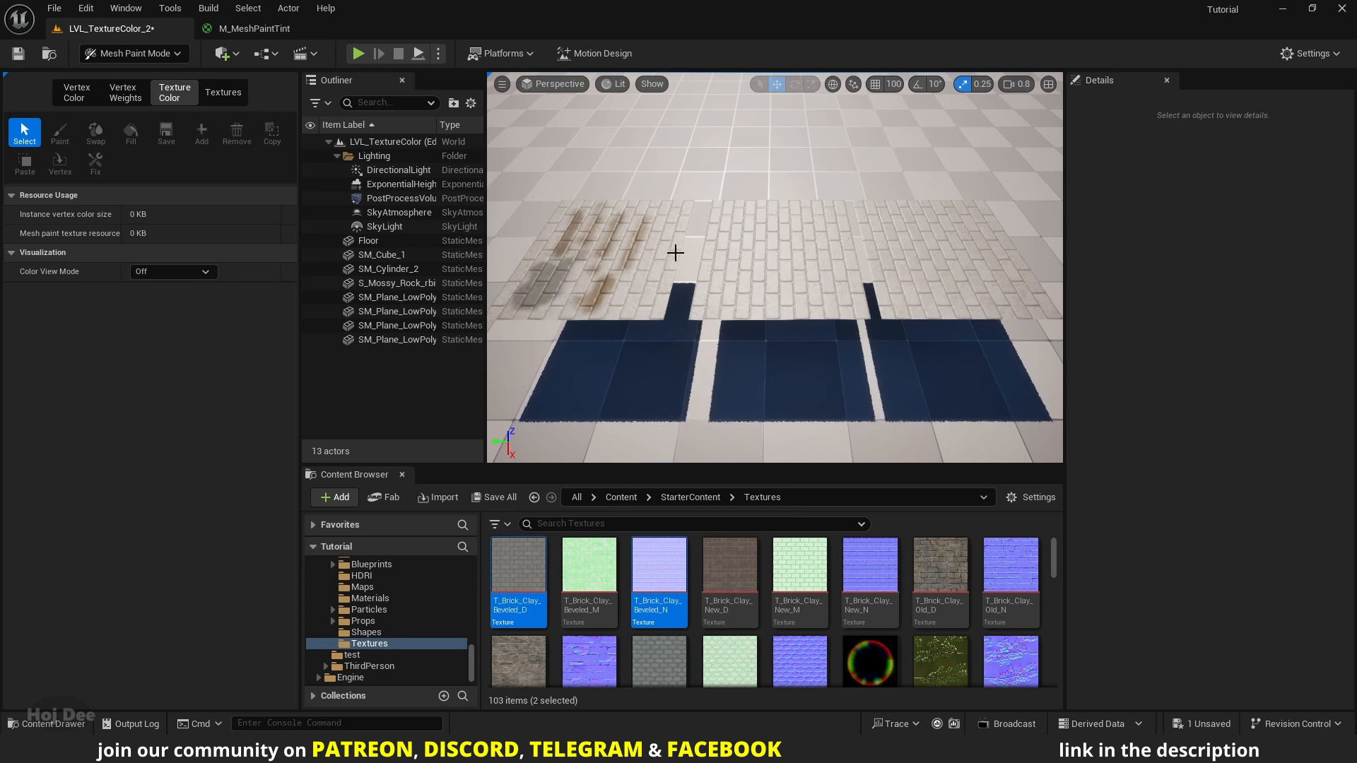
Step: Copy the texture colors from the painted brick plane and paste them onto the two unpainted brick planes beside it
left_click(603, 267)
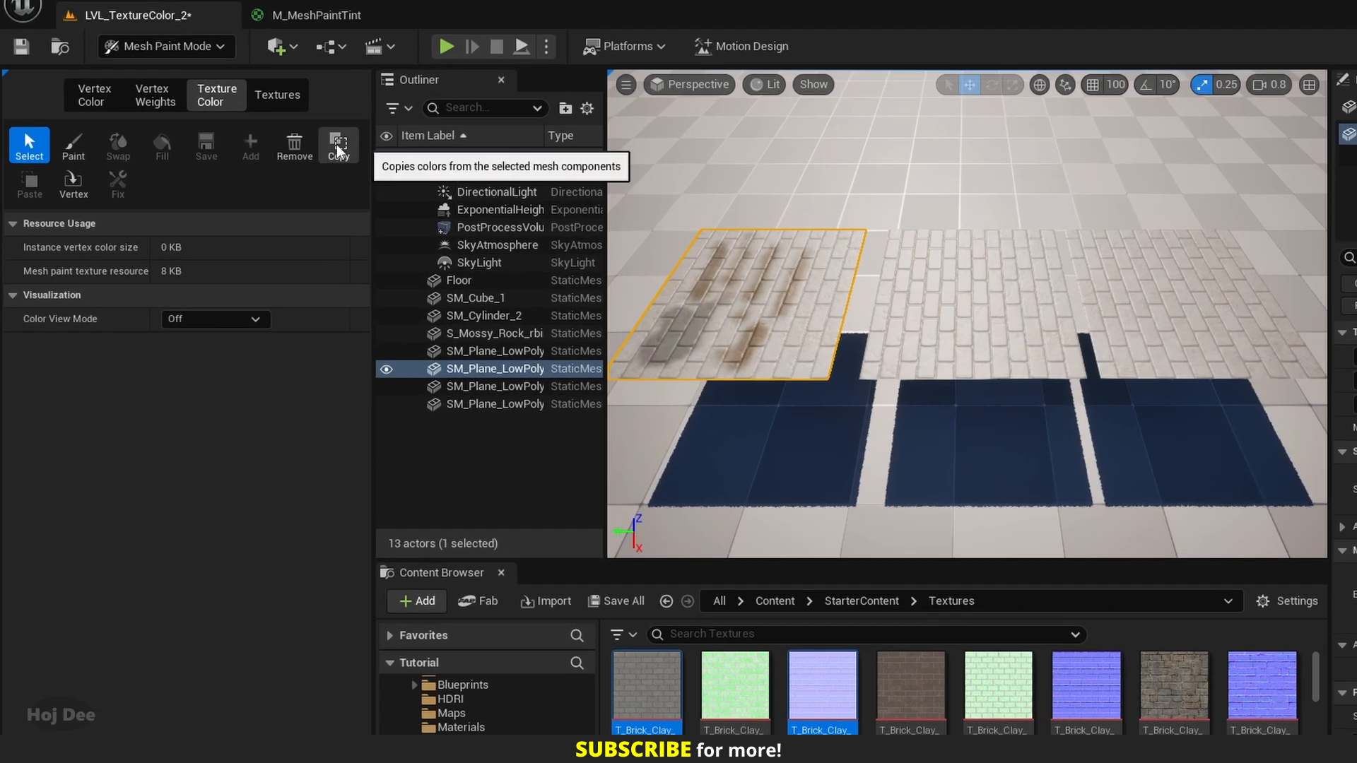
left_click(339, 150)
left_click(968, 297)
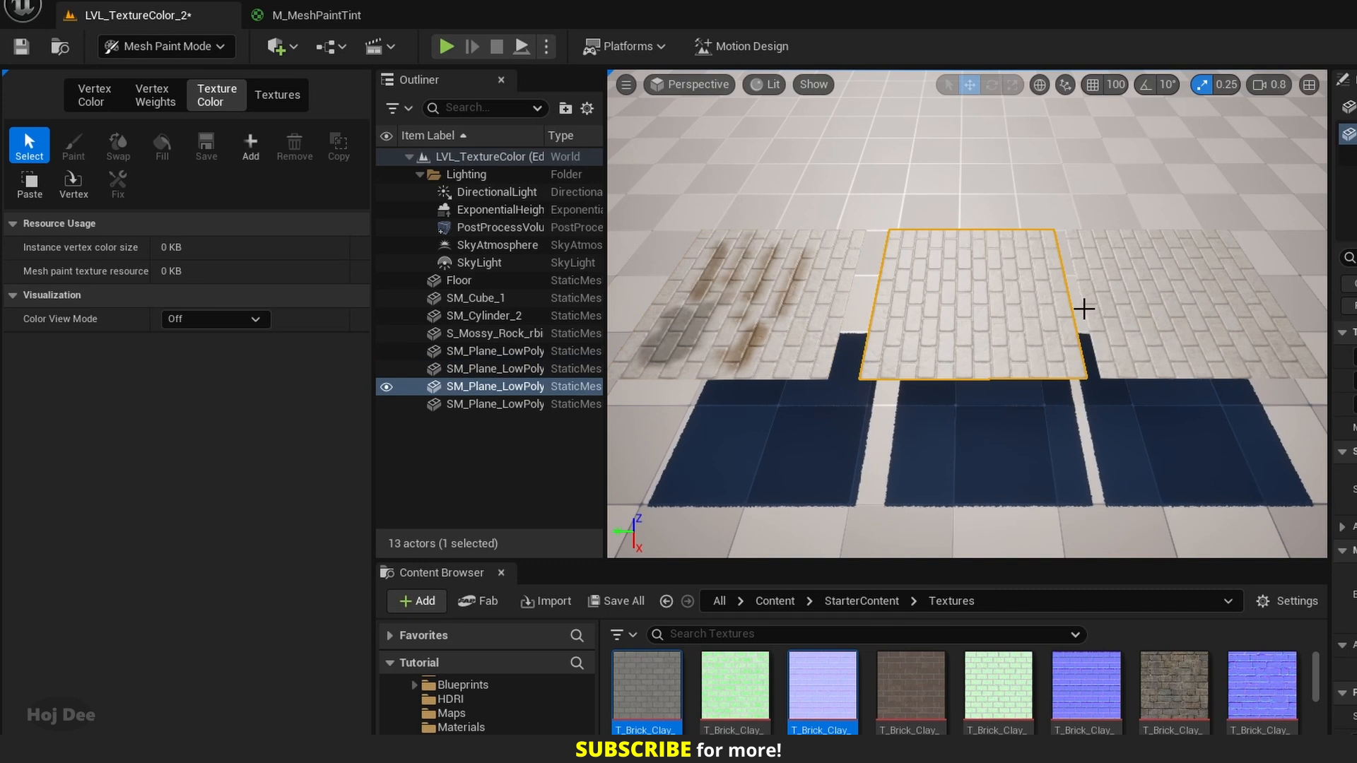
left_click(1160, 306, "ctrl")
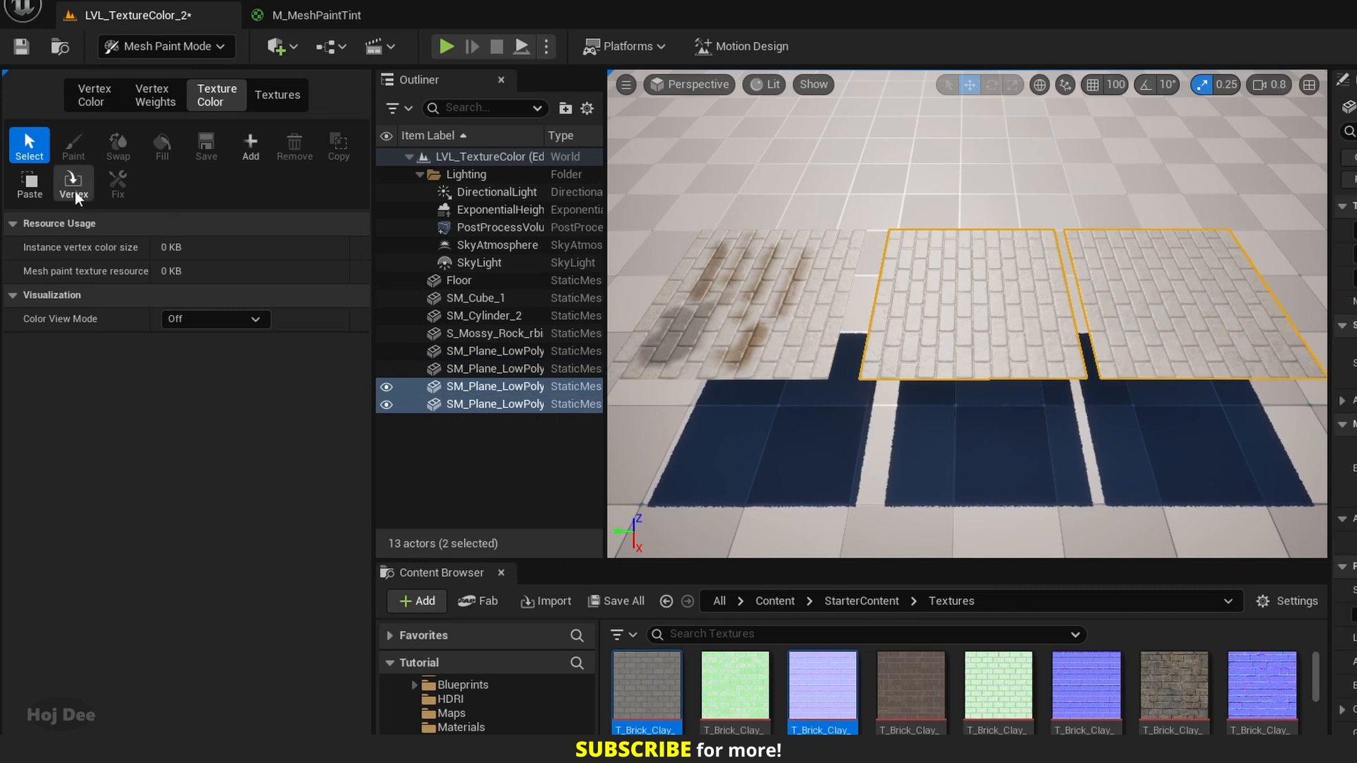
left_click(30, 182)
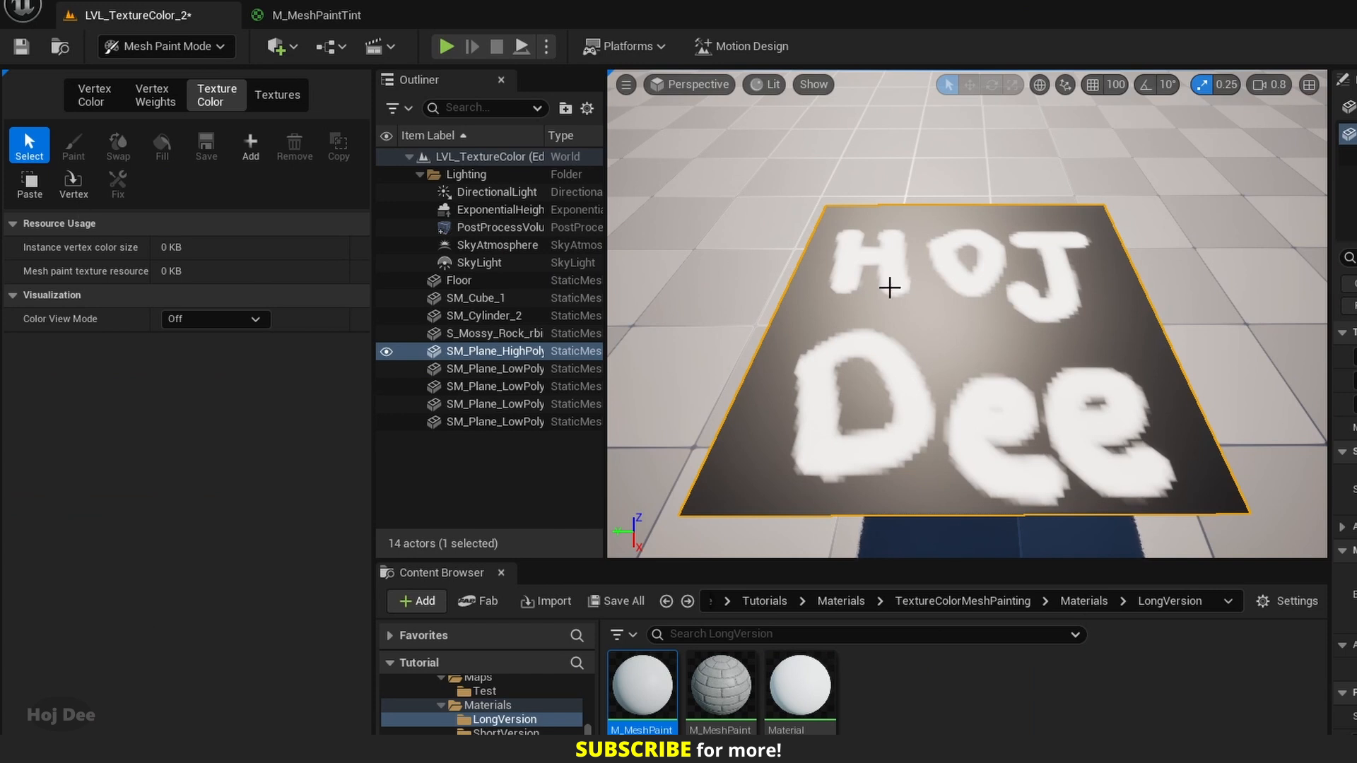
Step: Inspect the mesh density of the high-poly plane in Wireframe view and return the viewport to Lit
left_click(765, 85)
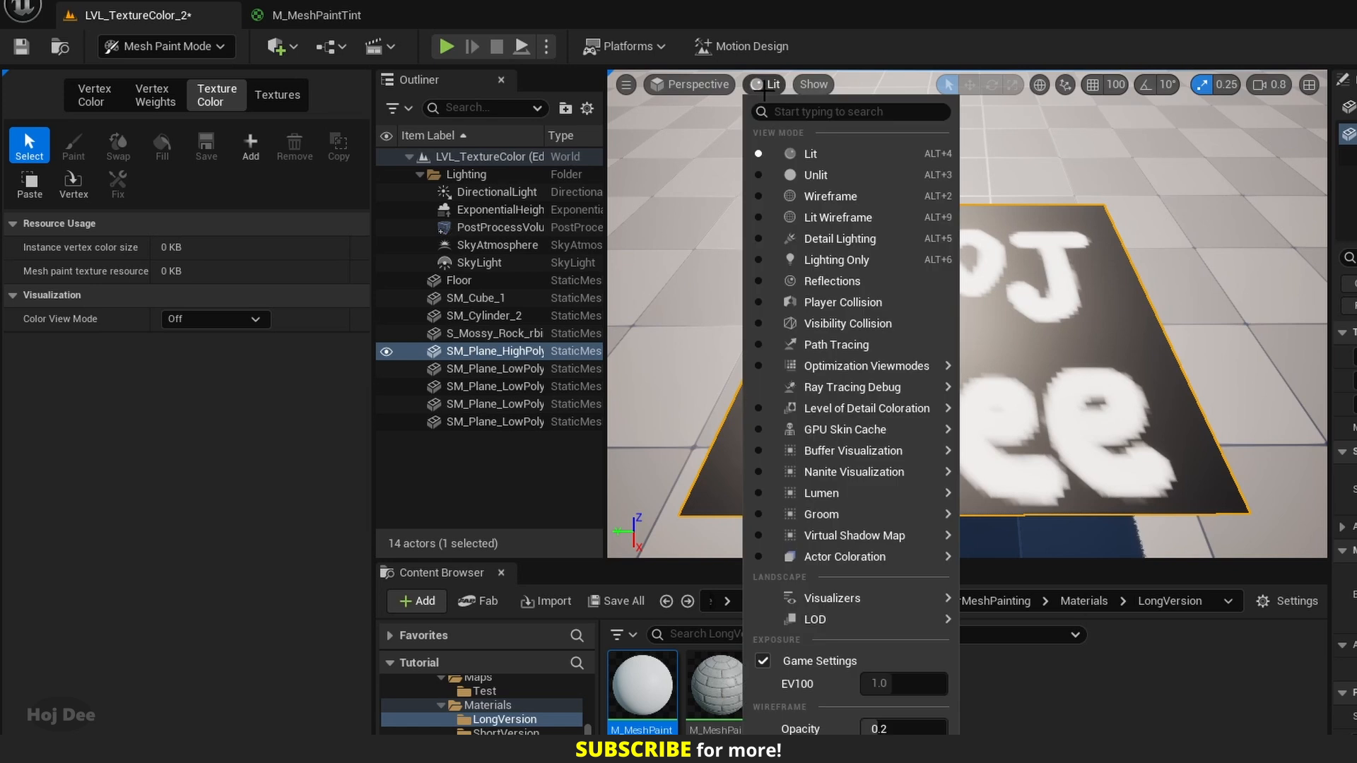
left_click(832, 198)
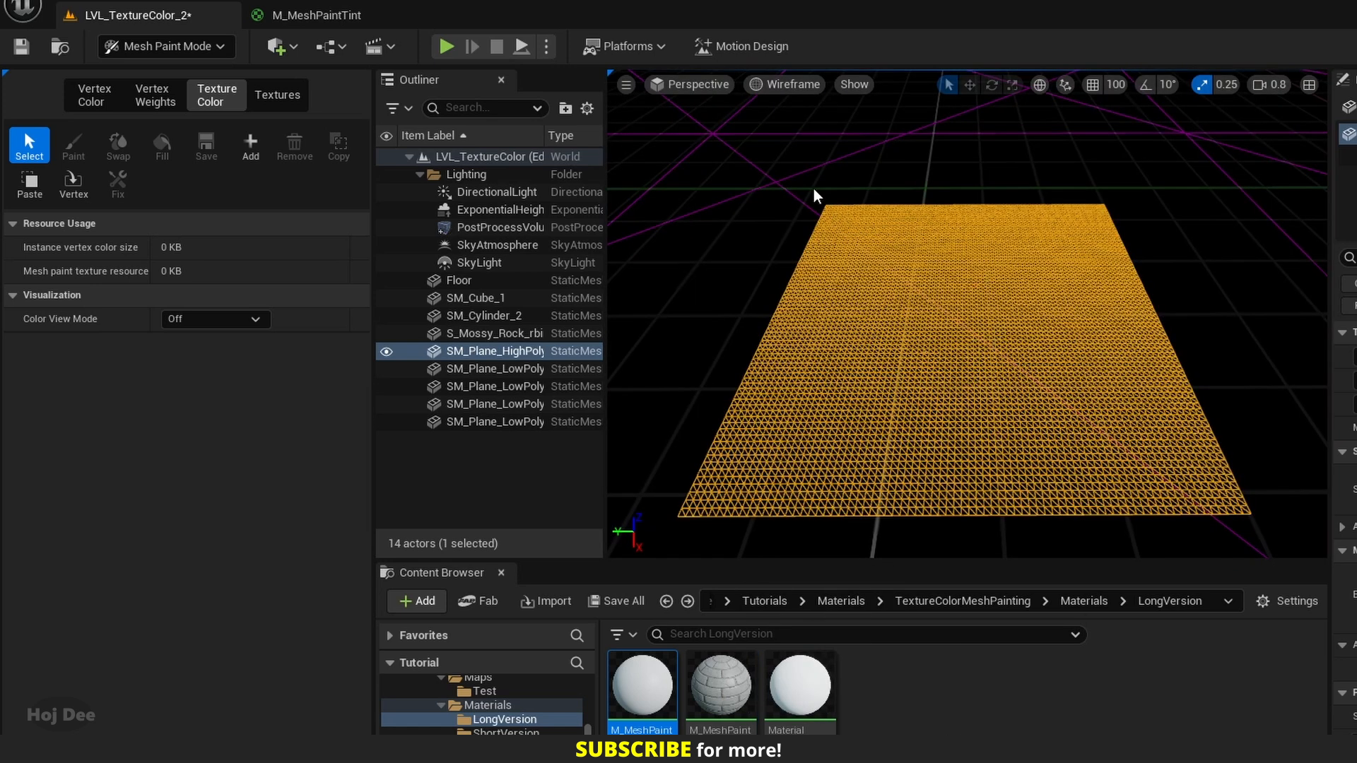
left_click(782, 91)
left_click(813, 152)
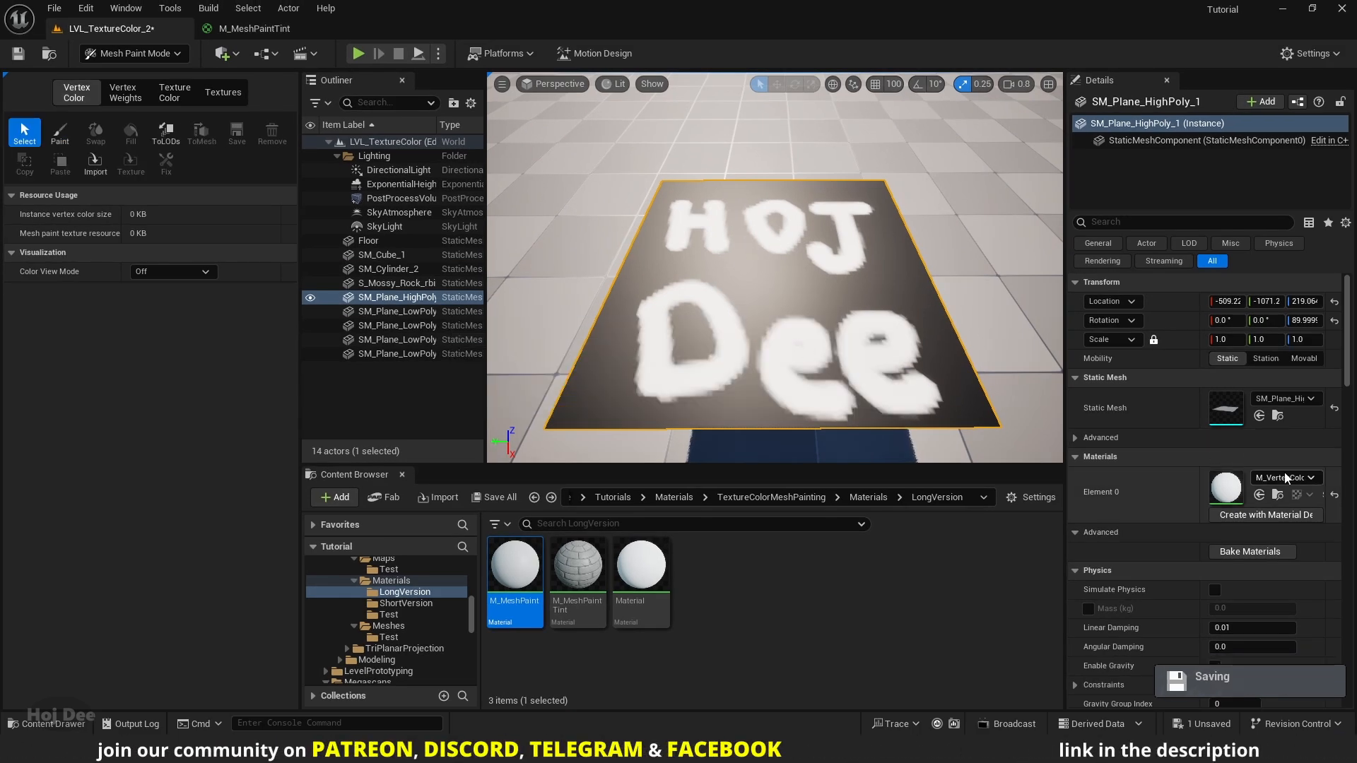
Step: In Texture Color painting, apply M_MeshPaint to SM_Plane_HighPoly_1 and import its vertex colors into a mesh paint texture
left_click(175, 100)
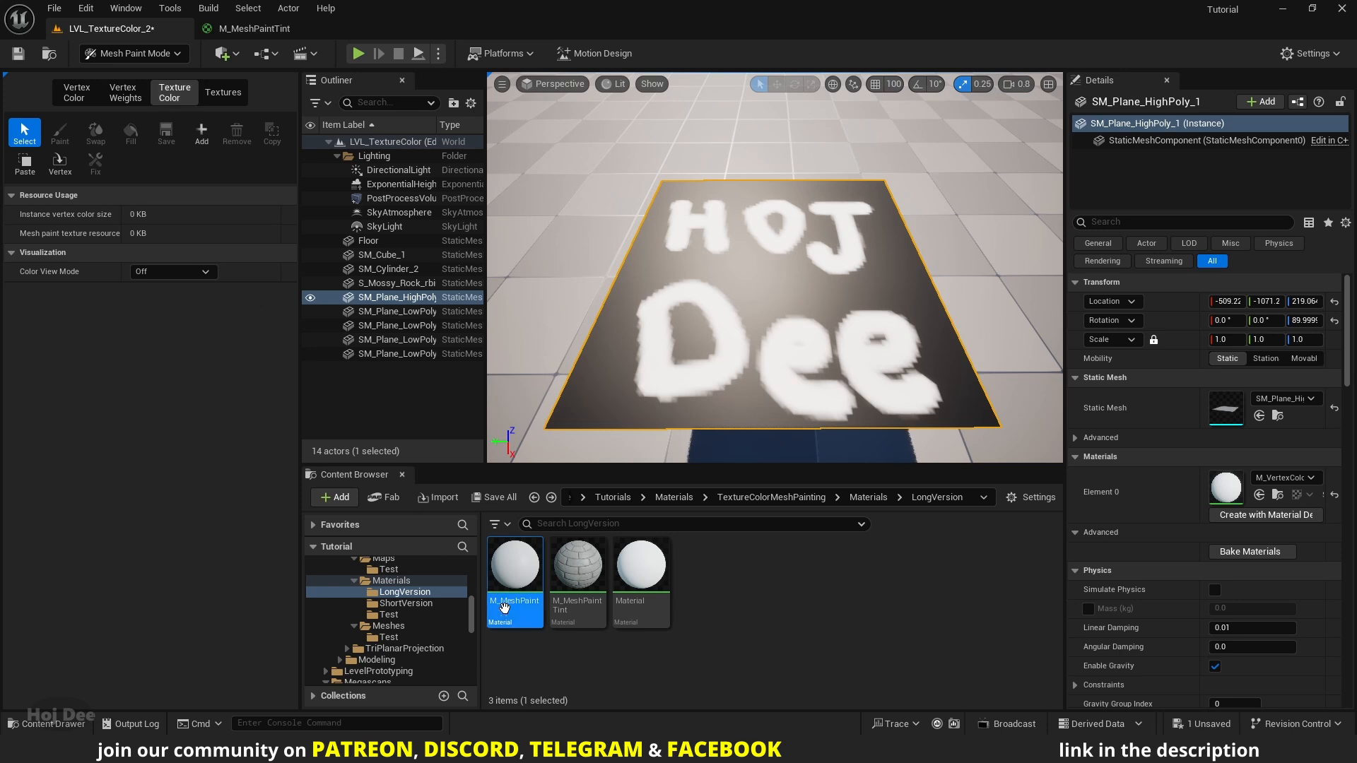
left_click_drag(523, 576, 675, 351)
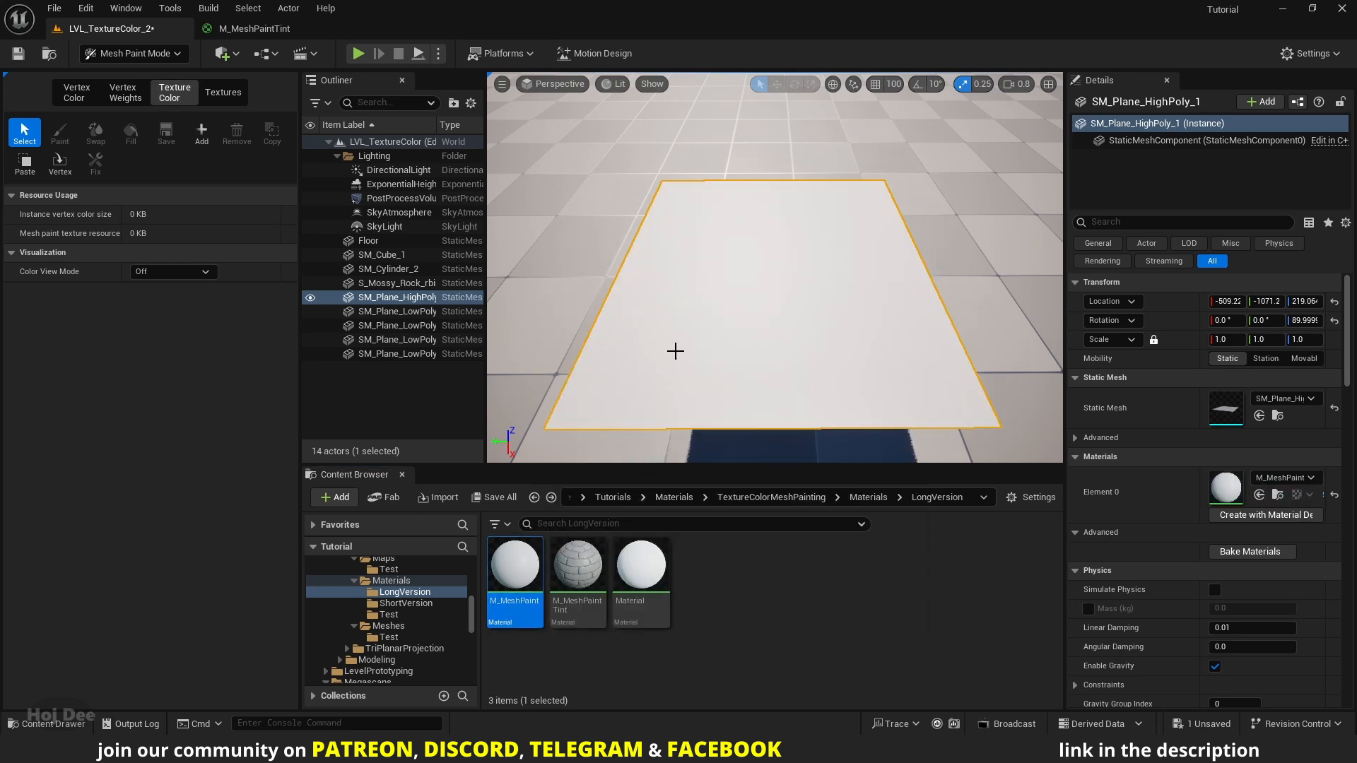
left_click(56, 168)
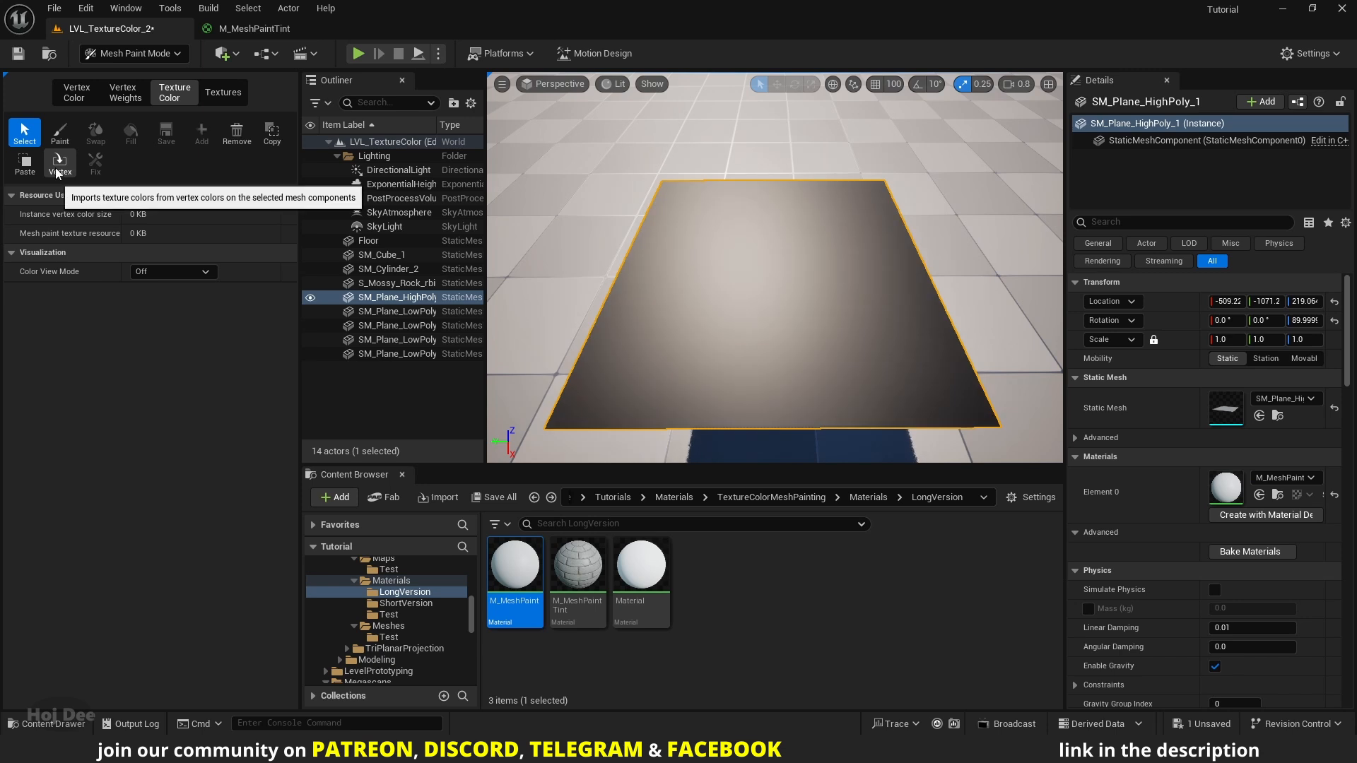